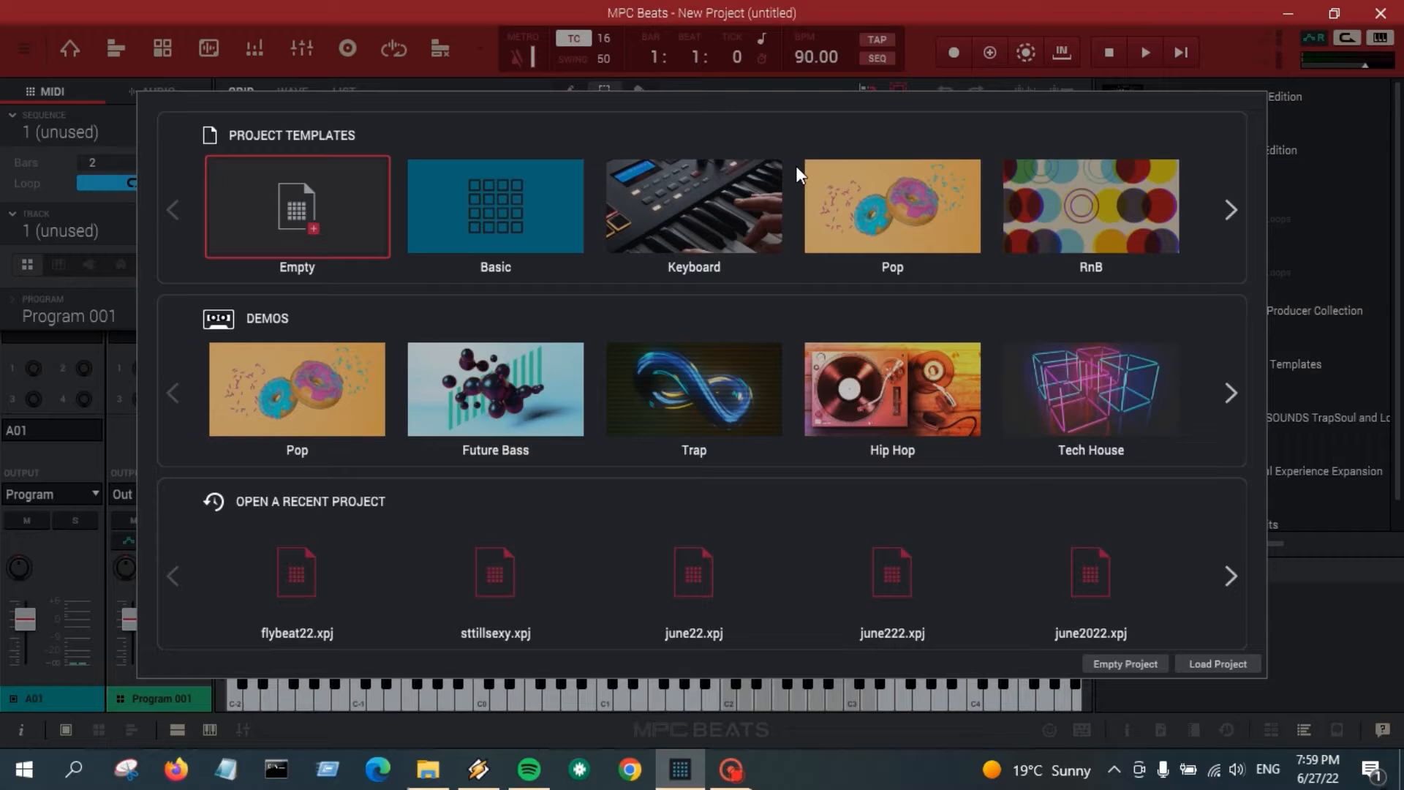
# Step: Start an empty project and bring up the project's sample list in Sample Edit mode
pyautogui.click(294, 196)
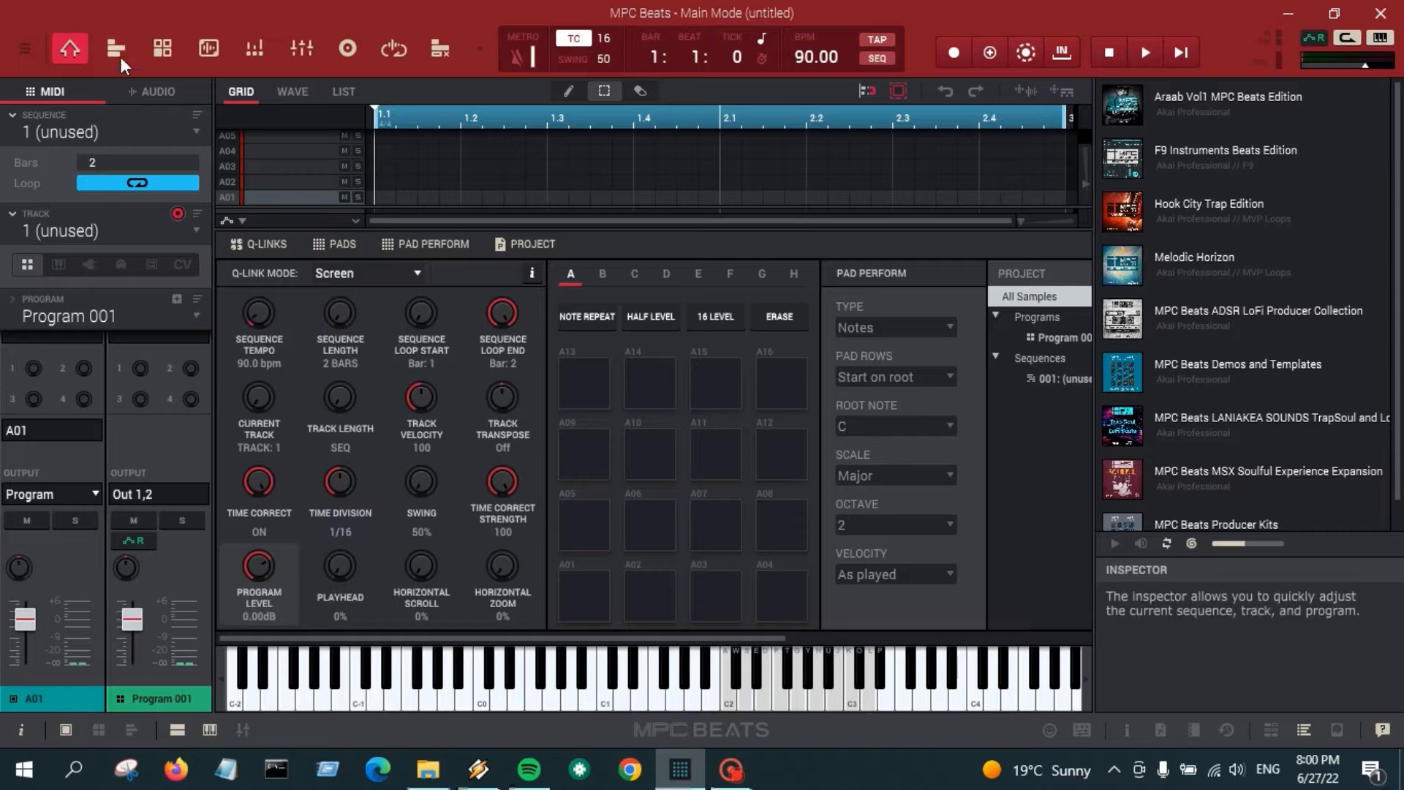
pyautogui.click(212, 46)
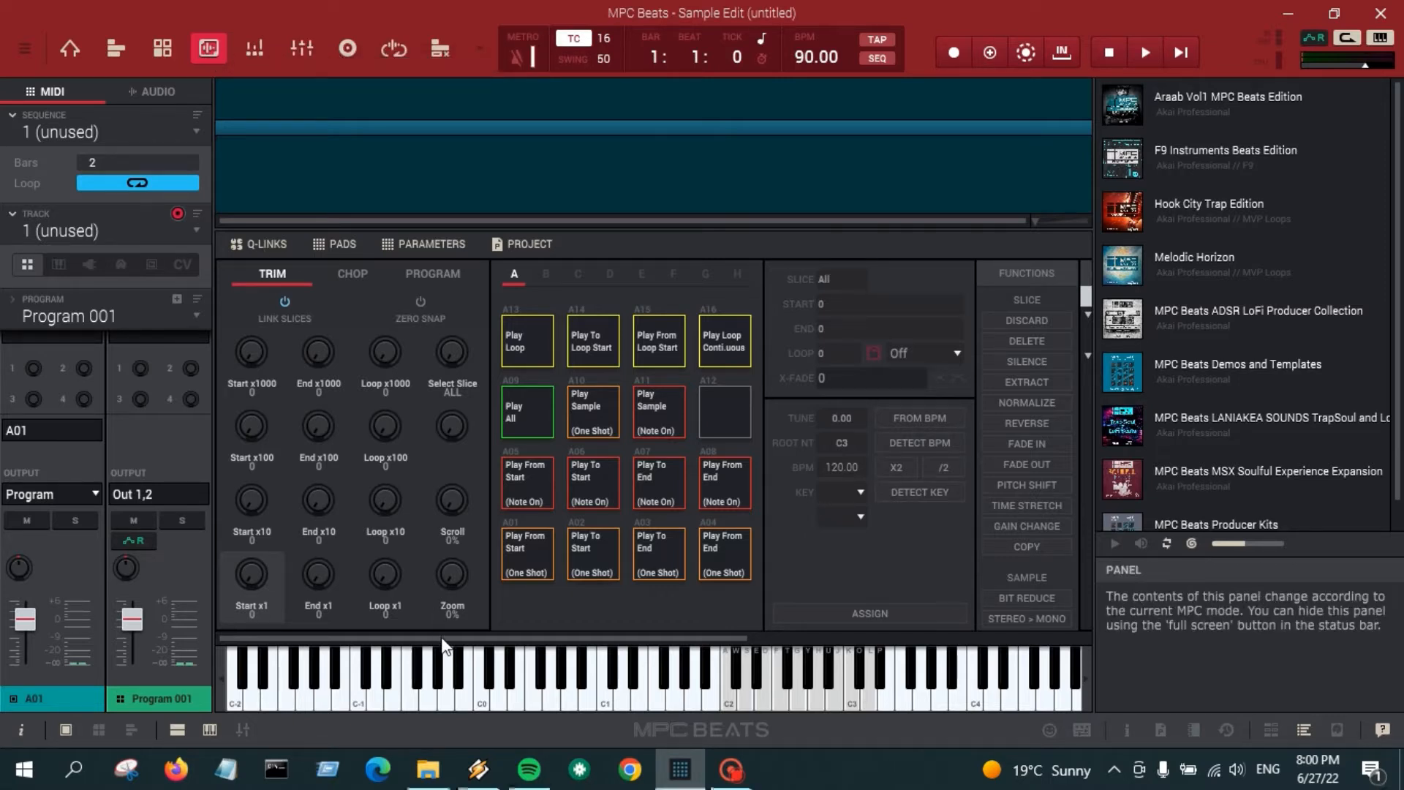
pyautogui.moveTo(442, 639); pyautogui.dragTo(830, 680)
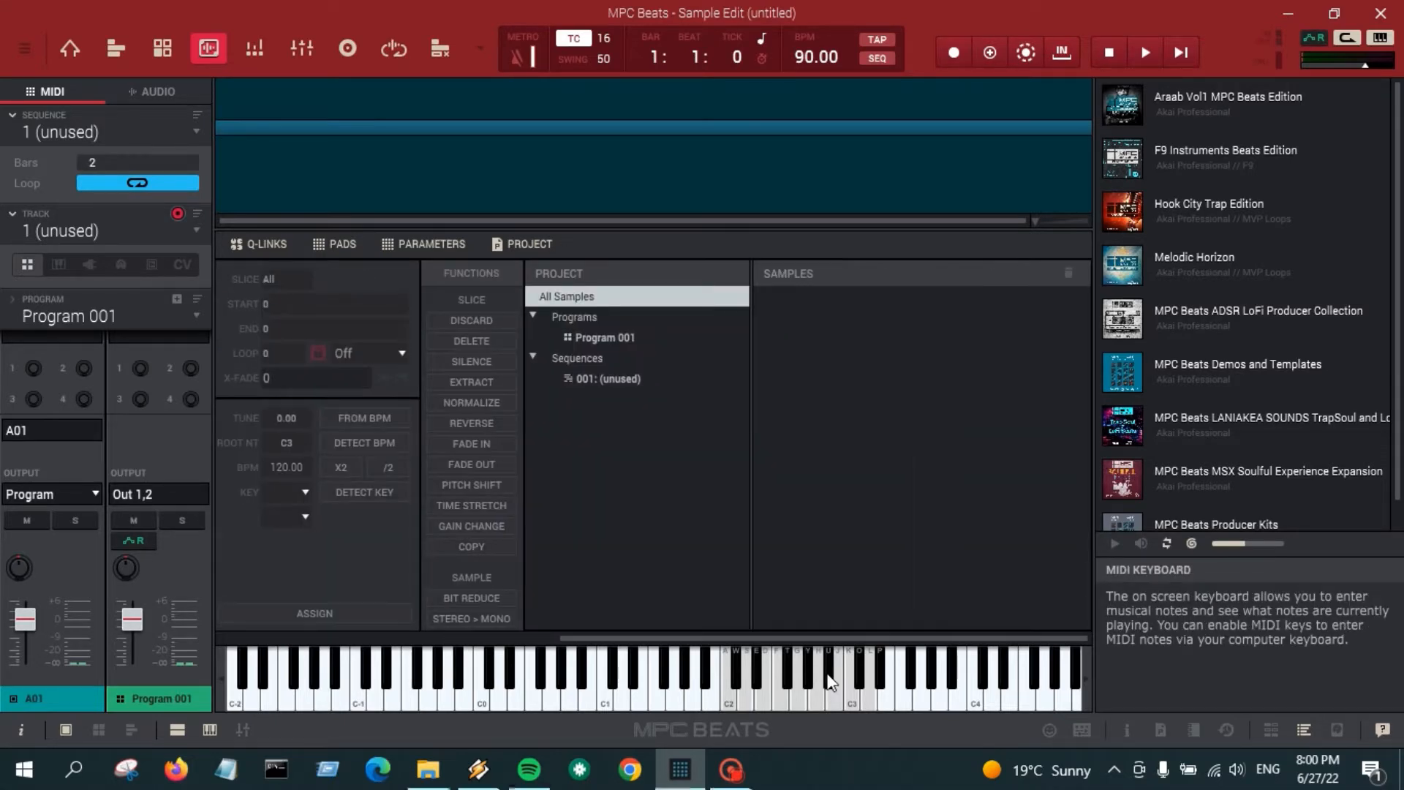
# Step: Import Separate Ways (Worlds Apart).mp3 from the Projects 2010 folder in File Explorer into the project's samples
pyautogui.click(430, 775)
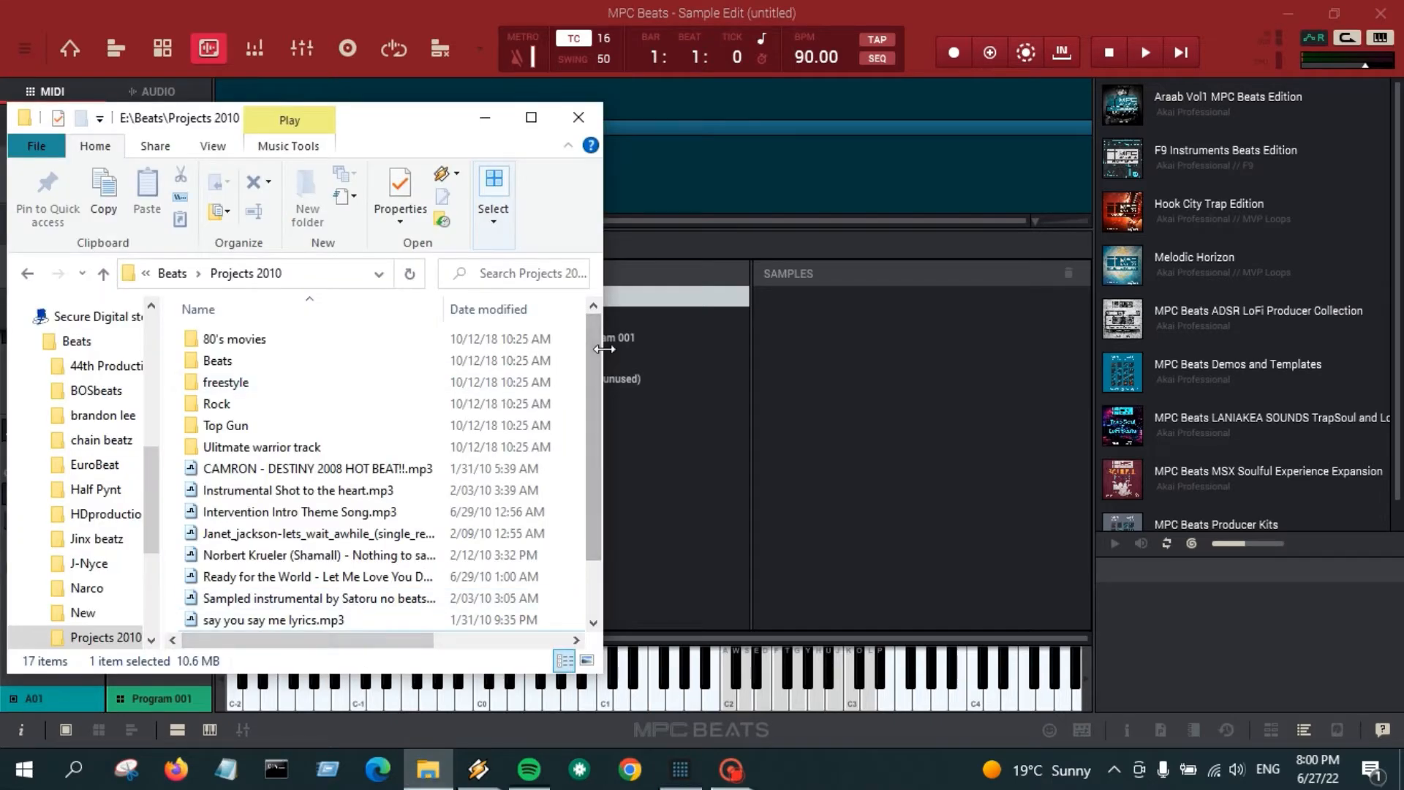
pyautogui.scroll(-1, 439, 534)
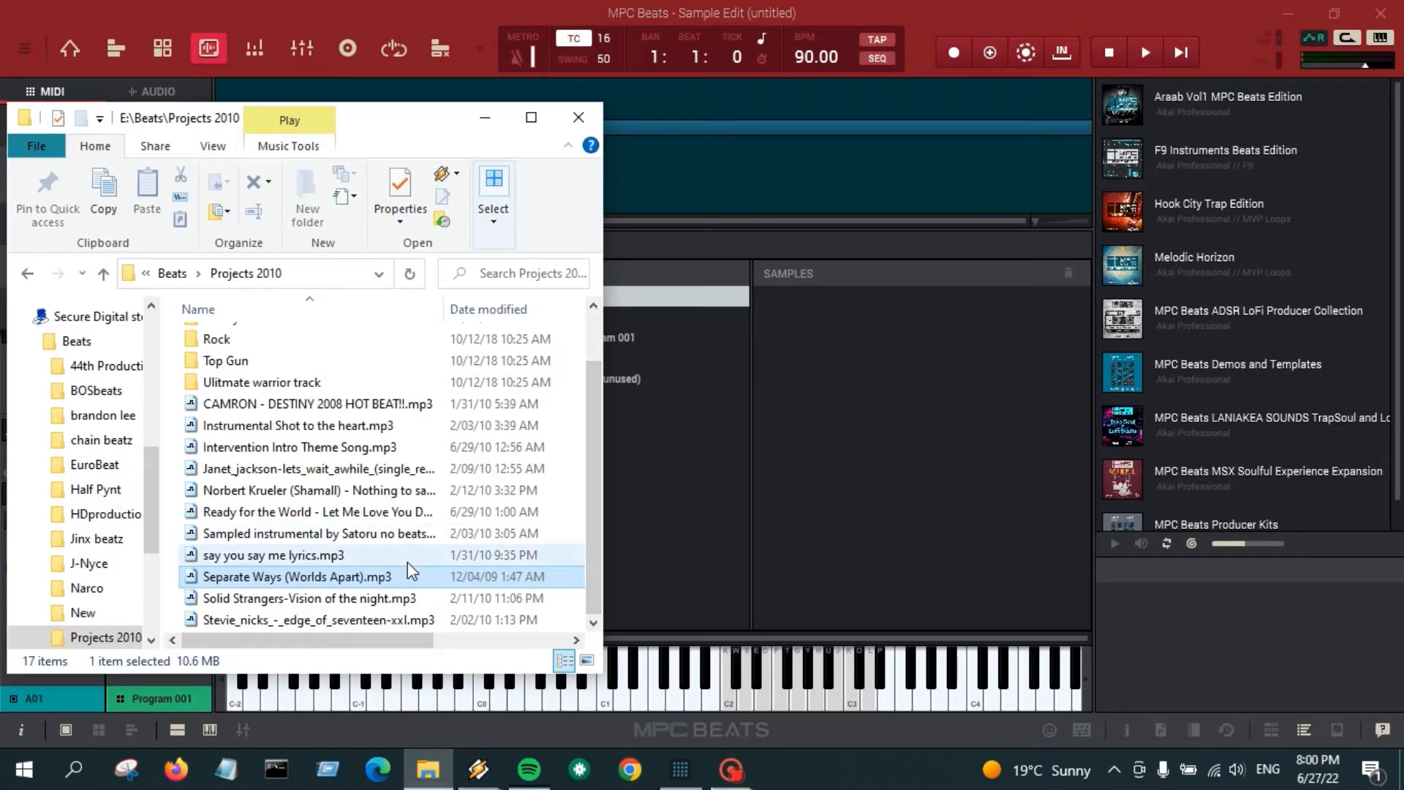
pyautogui.moveTo(412, 571); pyautogui.dragTo(755, 539)
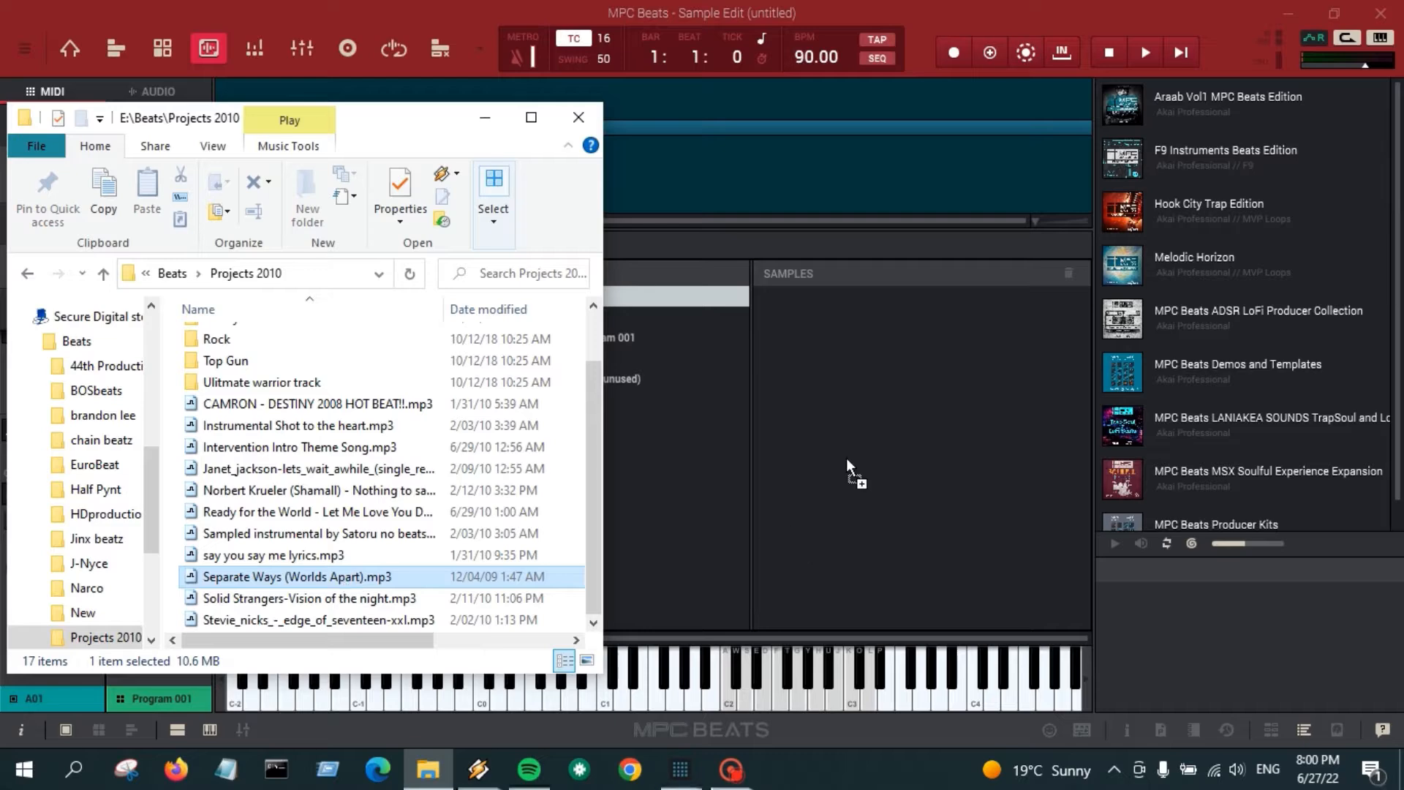
pyautogui.moveTo(845, 458); pyautogui.dragTo(888, 357)
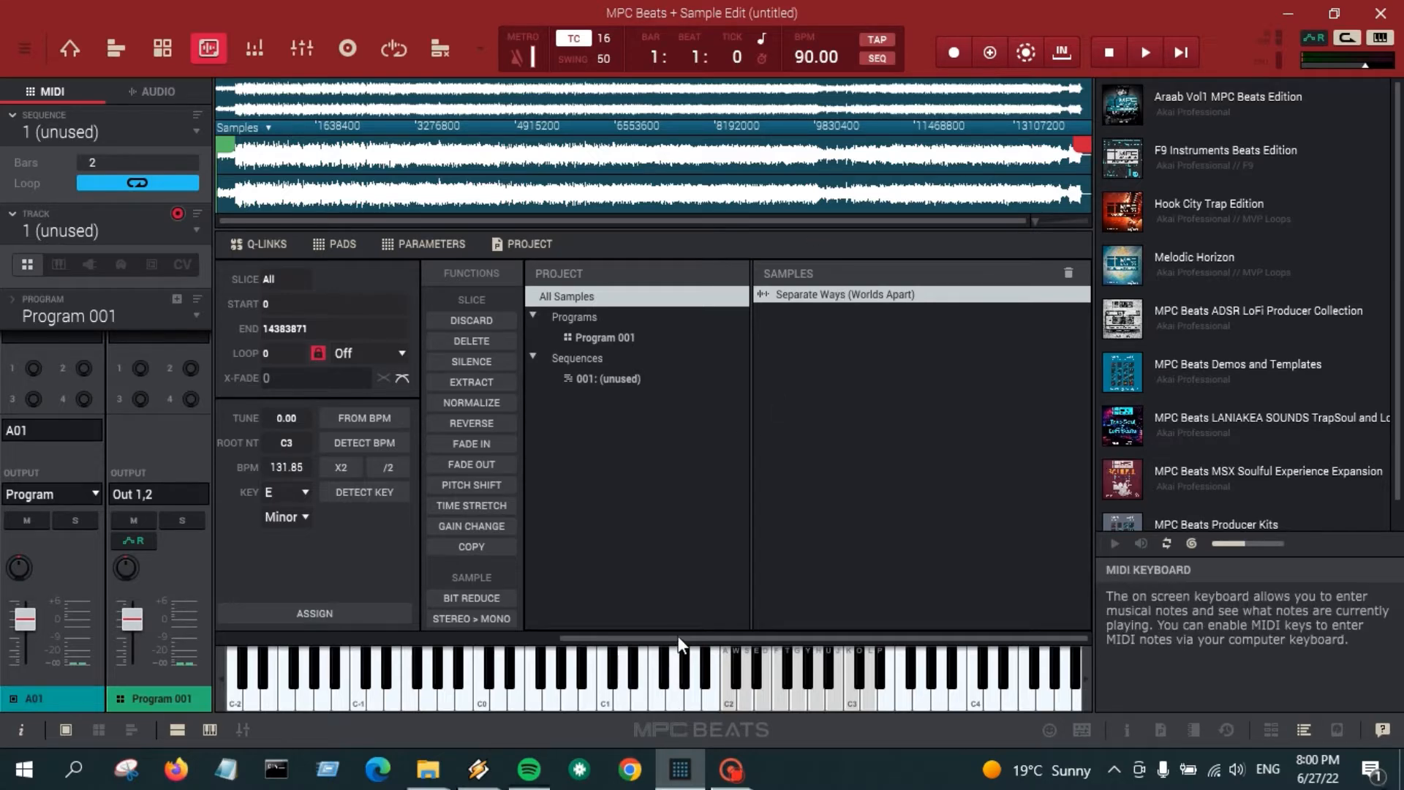
# Step: Switch to manual chopping and add slice 1 at 0 on pad A01 and slice 2 at about 332954 on pad A02 during playback
pyautogui.moveTo(678, 638); pyautogui.dragTo(309, 718)
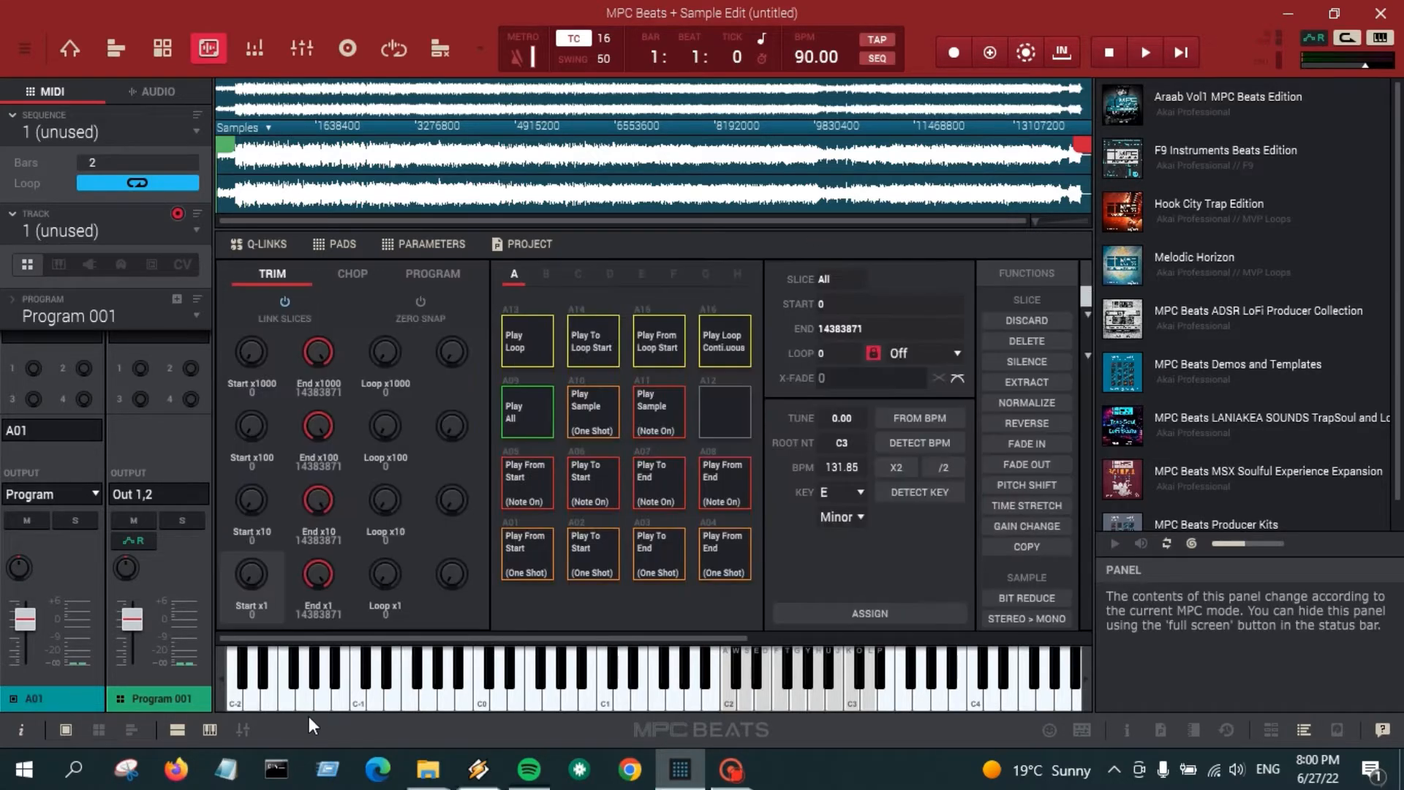
pyautogui.click(348, 282)
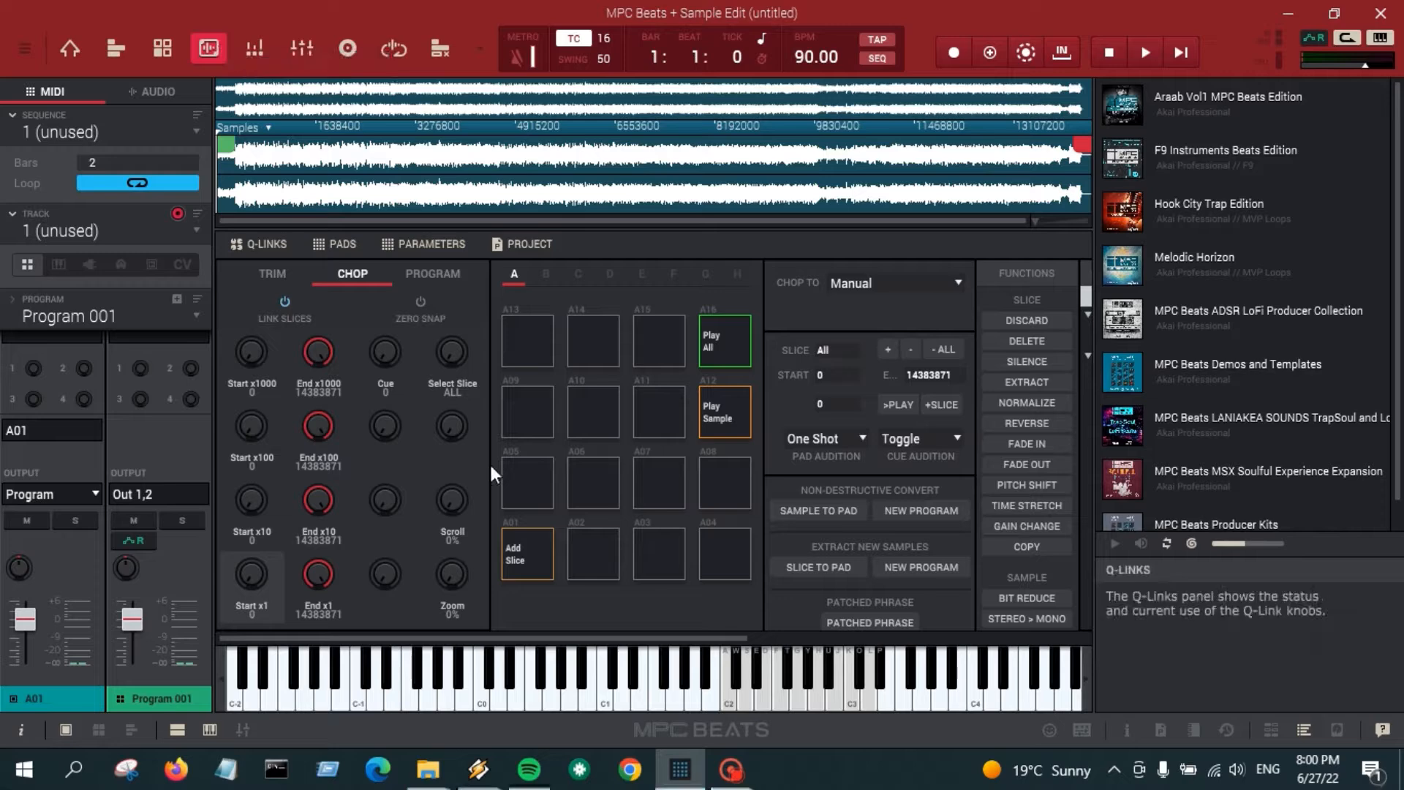
pyautogui.moveTo(616, 638); pyautogui.dragTo(566, 747)
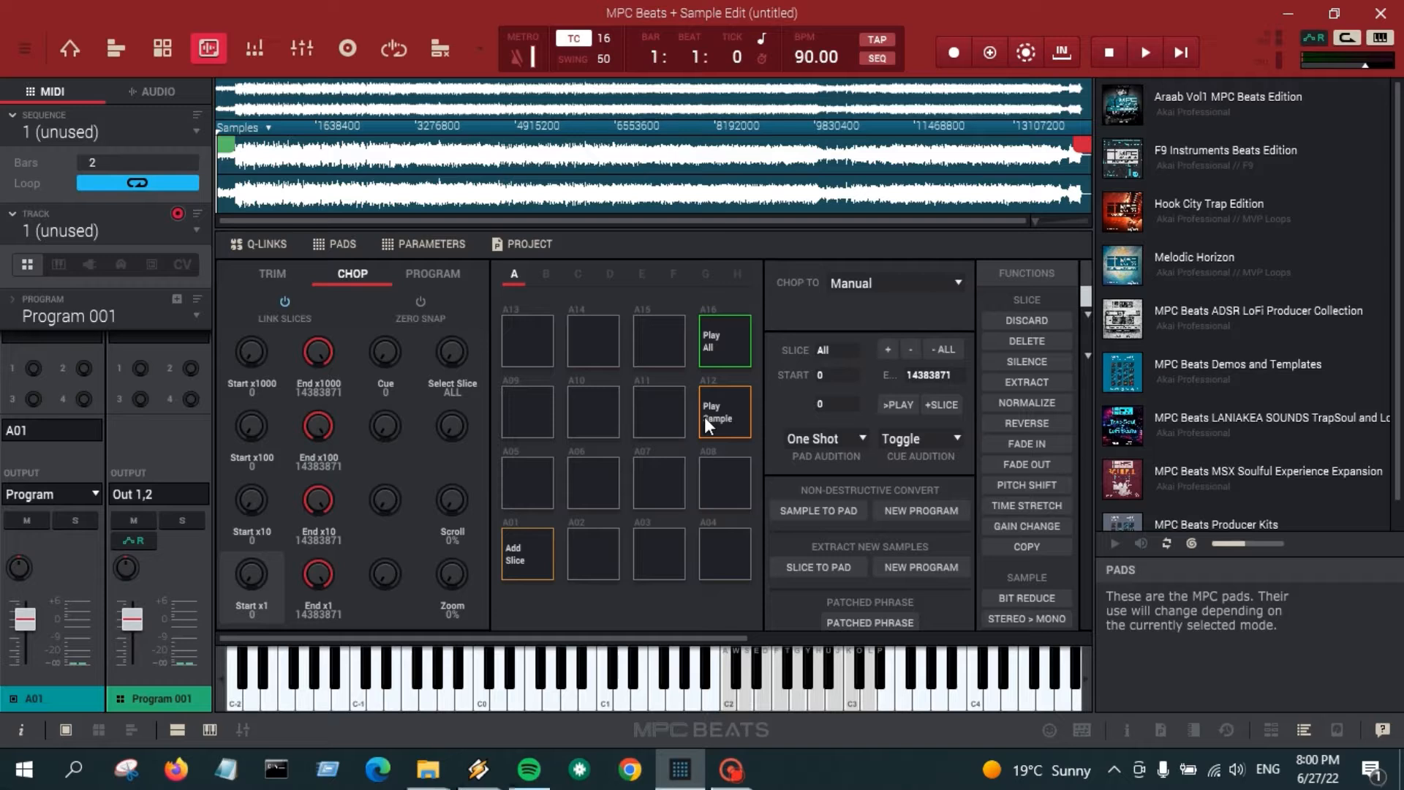
pyautogui.click(511, 554)
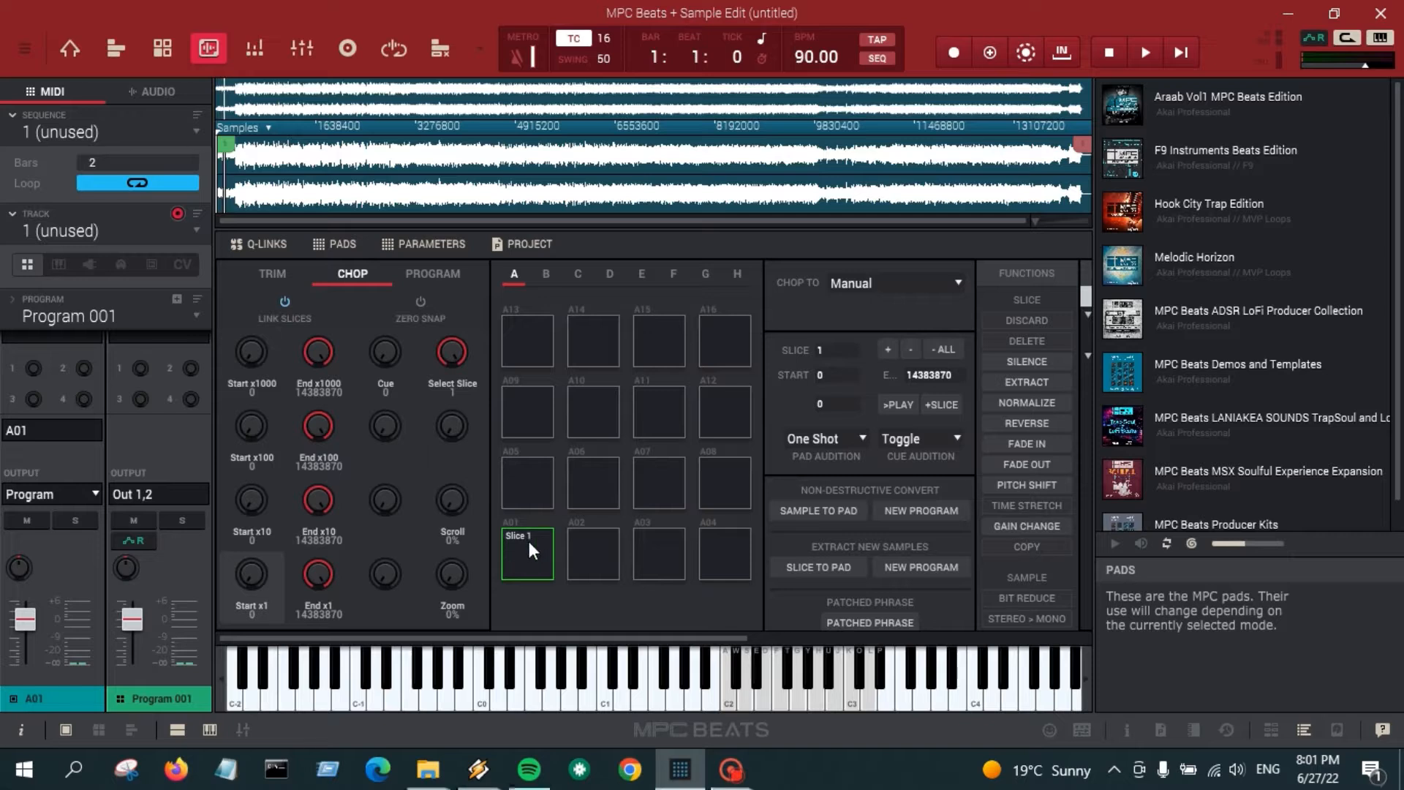
pyautogui.click(579, 552)
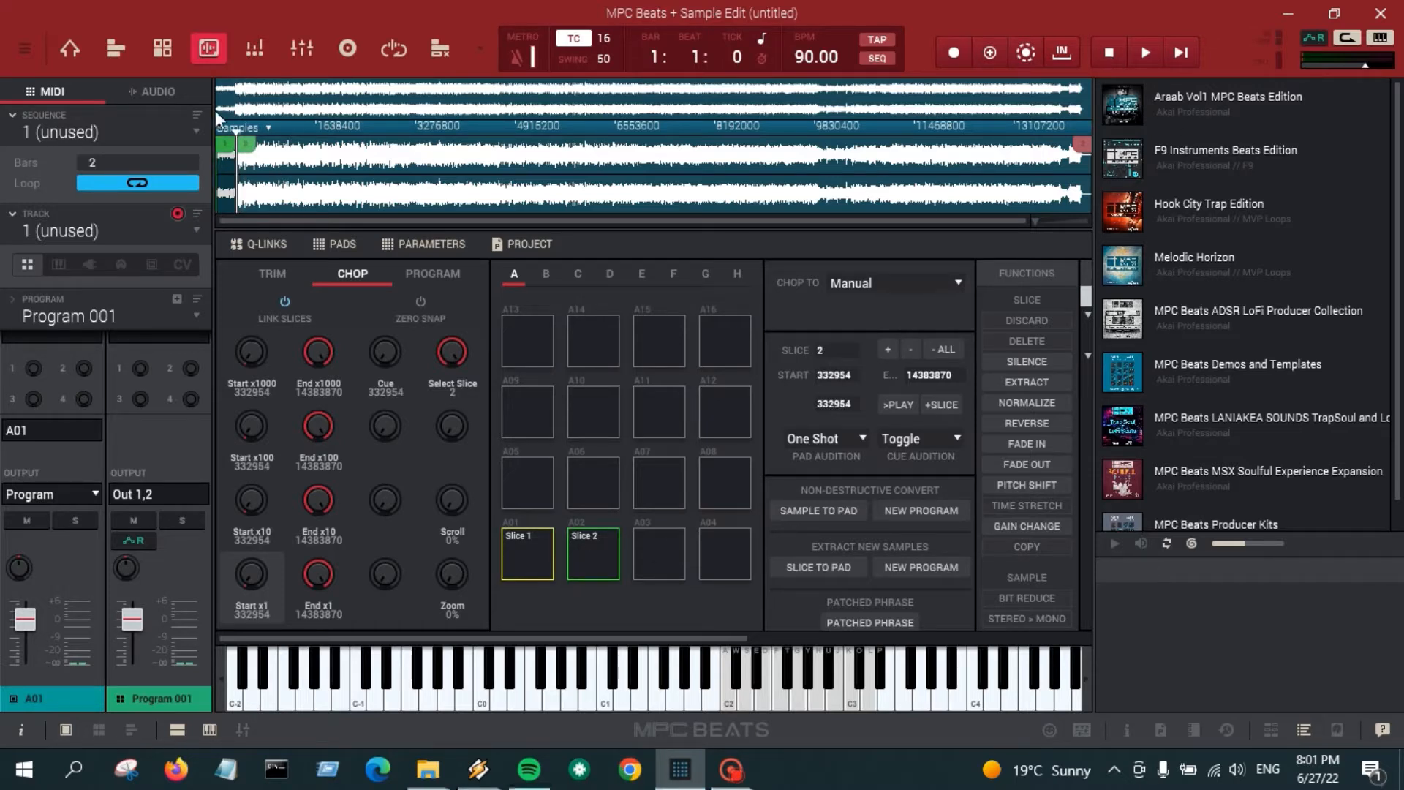
# Step: Trim the silence before the song by moving slice 1's start to about 15285, leaving only one marker there
pyautogui.moveTo(277, 132); pyautogui.dragTo(269, 337)
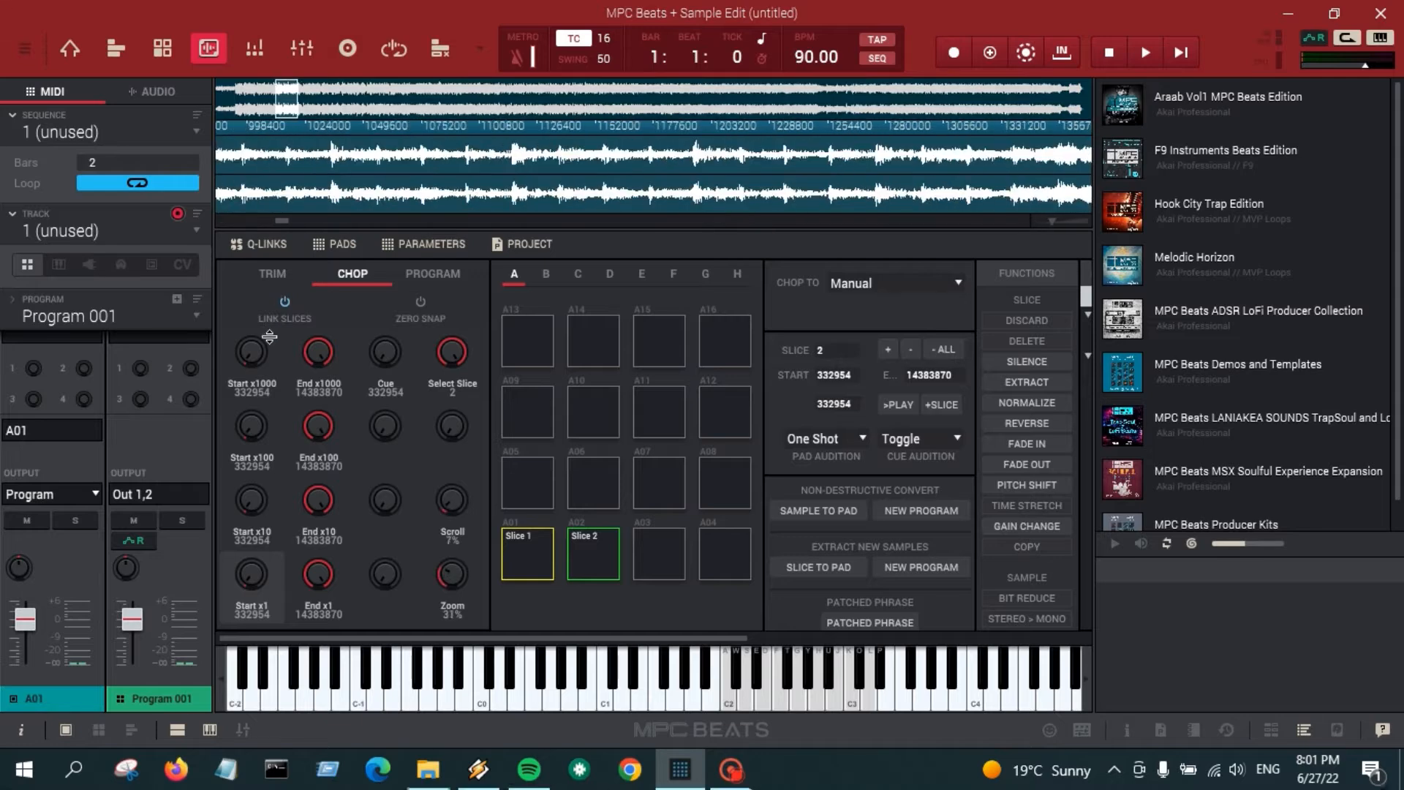
pyautogui.moveTo(293, 133); pyautogui.dragTo(336, 8)
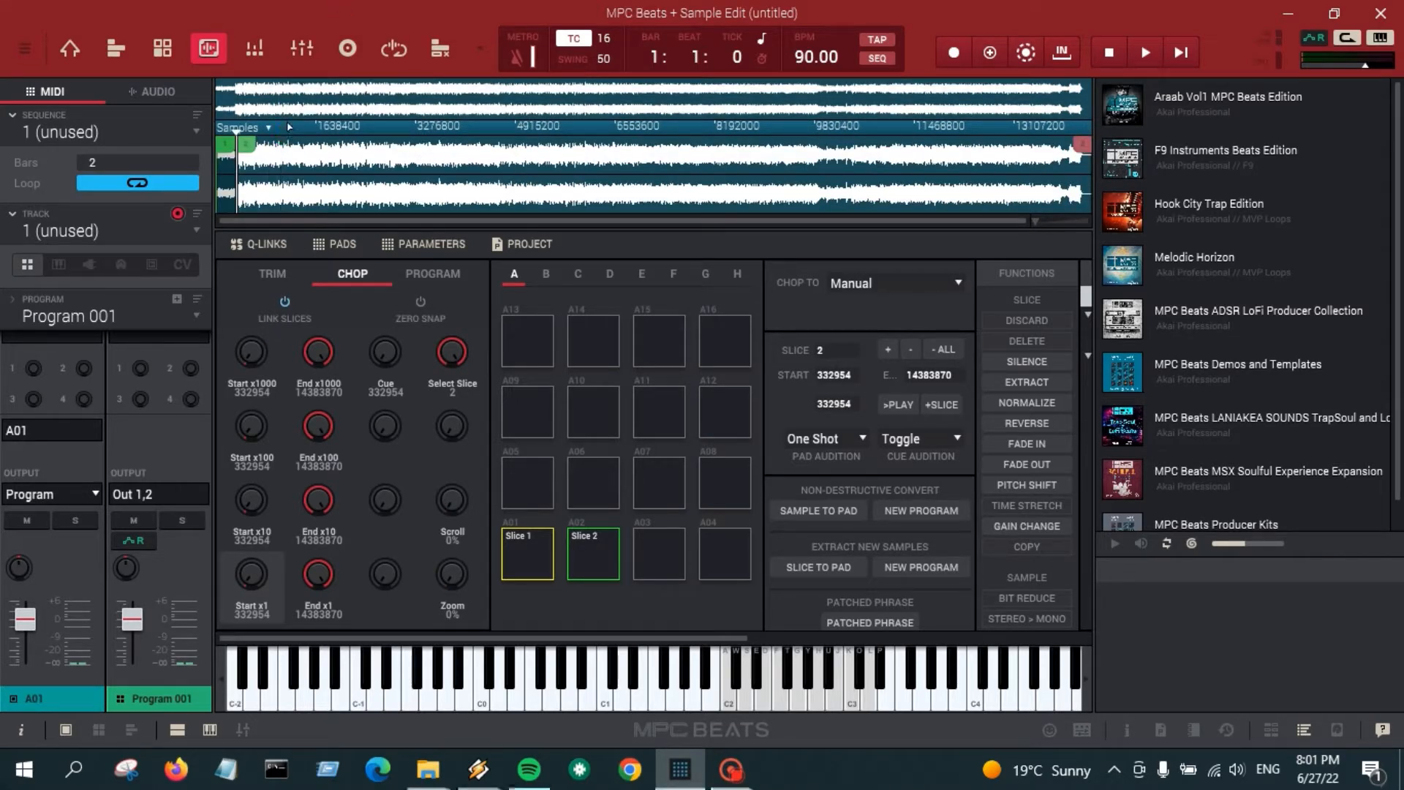
pyautogui.moveTo(289, 133); pyautogui.dragTo(272, 300)
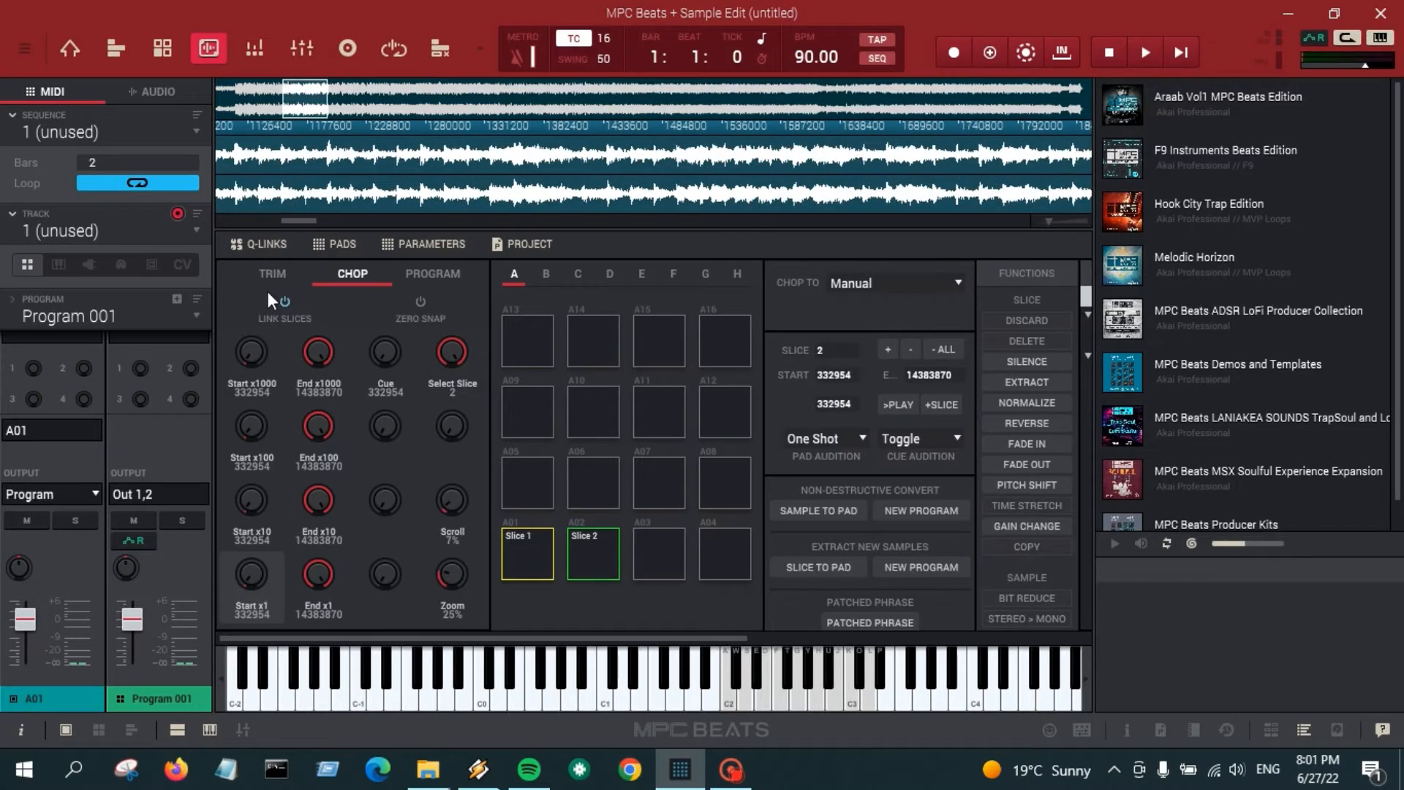
pyautogui.moveTo(301, 220); pyautogui.dragTo(232, 221)
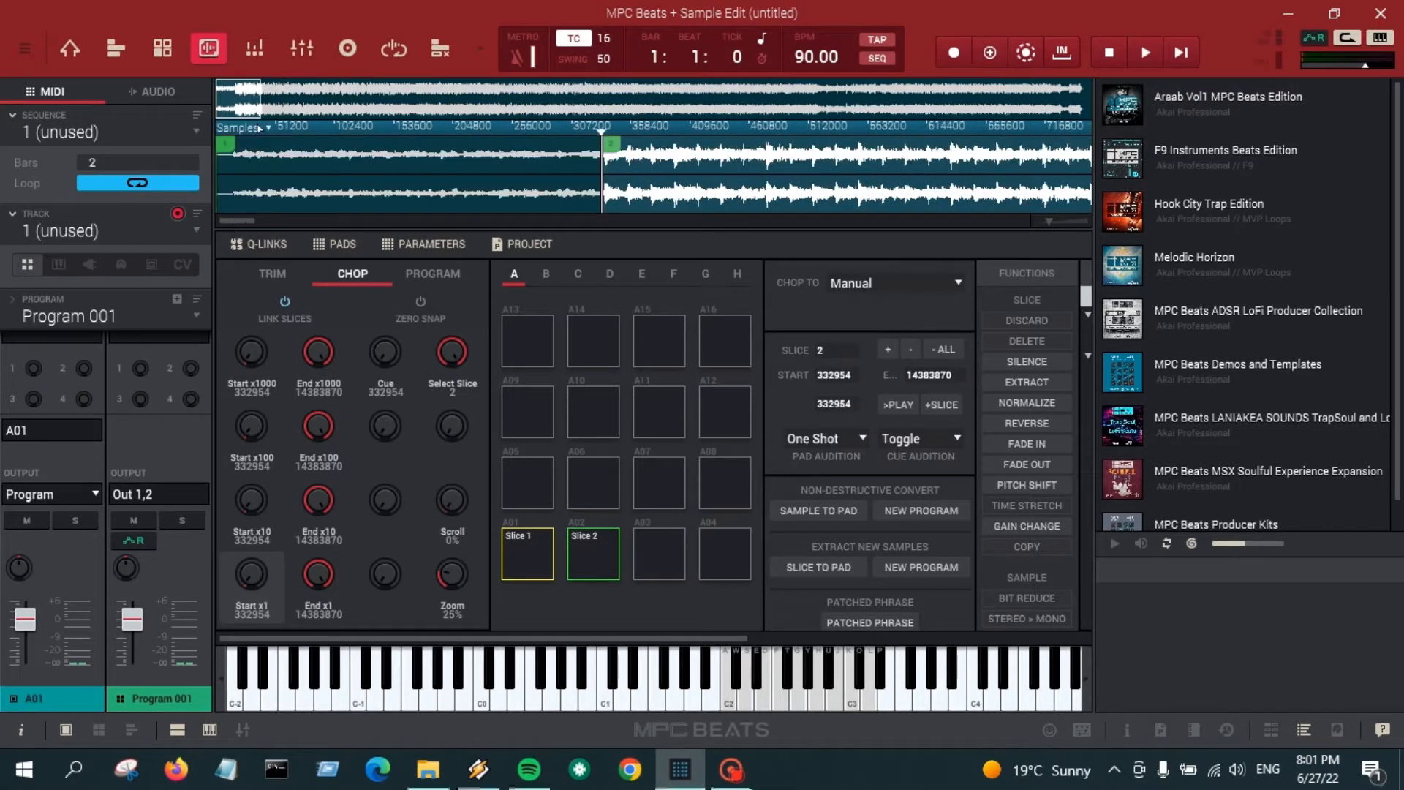
pyautogui.moveTo(260, 130)
pyautogui.mouseDown()
pyautogui.moveTo(269, 233)
pyautogui.moveTo(204, 220)
pyautogui.mouseUp()
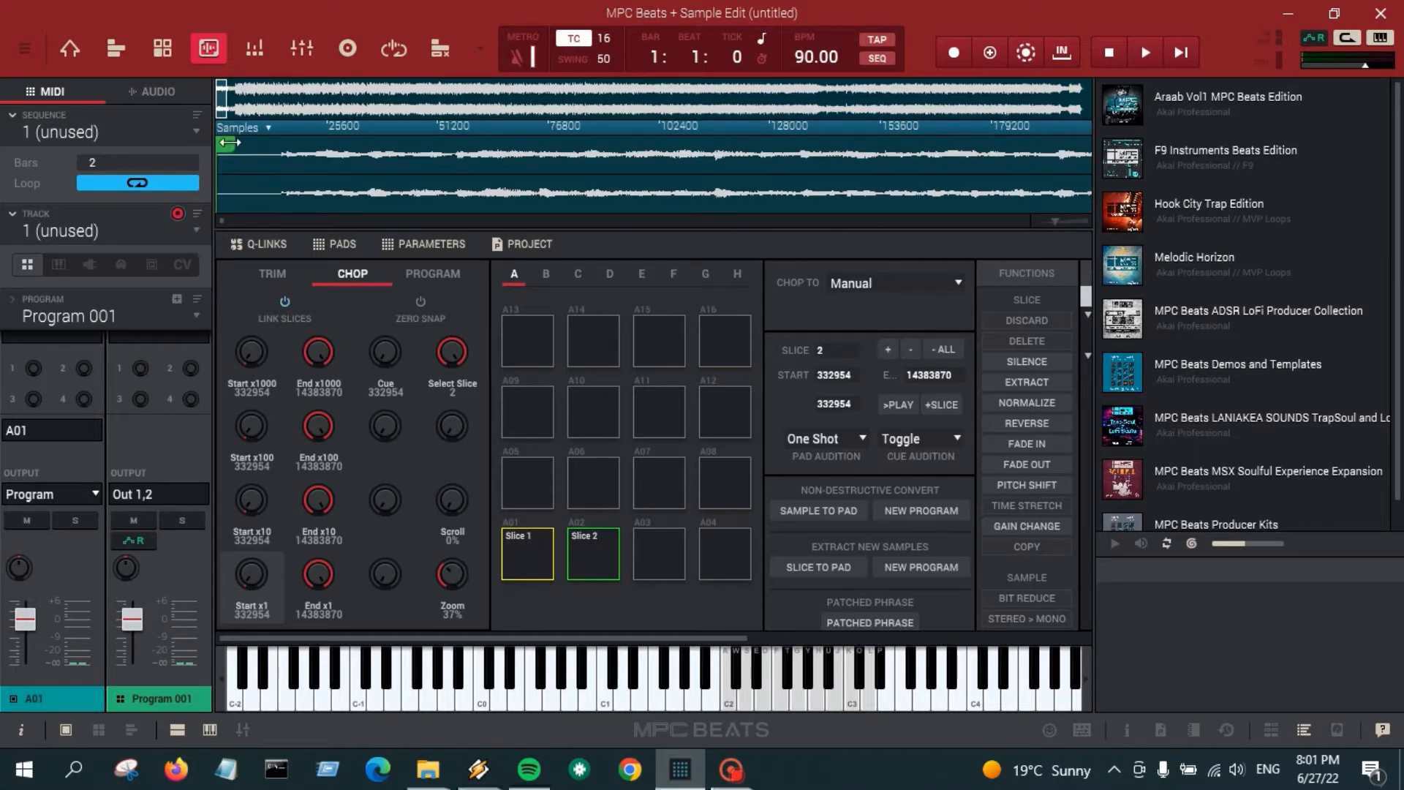
pyautogui.click(219, 158)
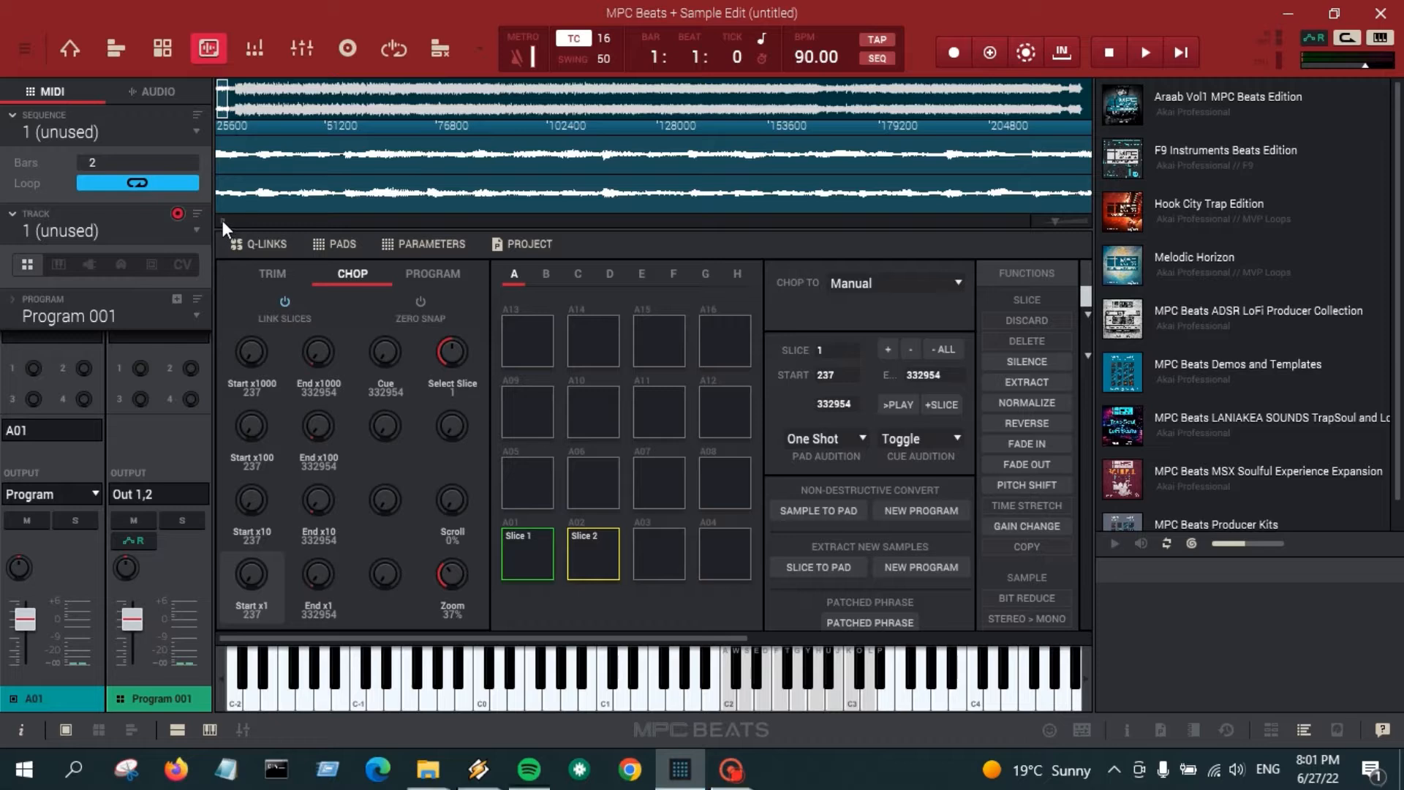
pyautogui.moveTo(223, 221); pyautogui.dragTo(194, 220)
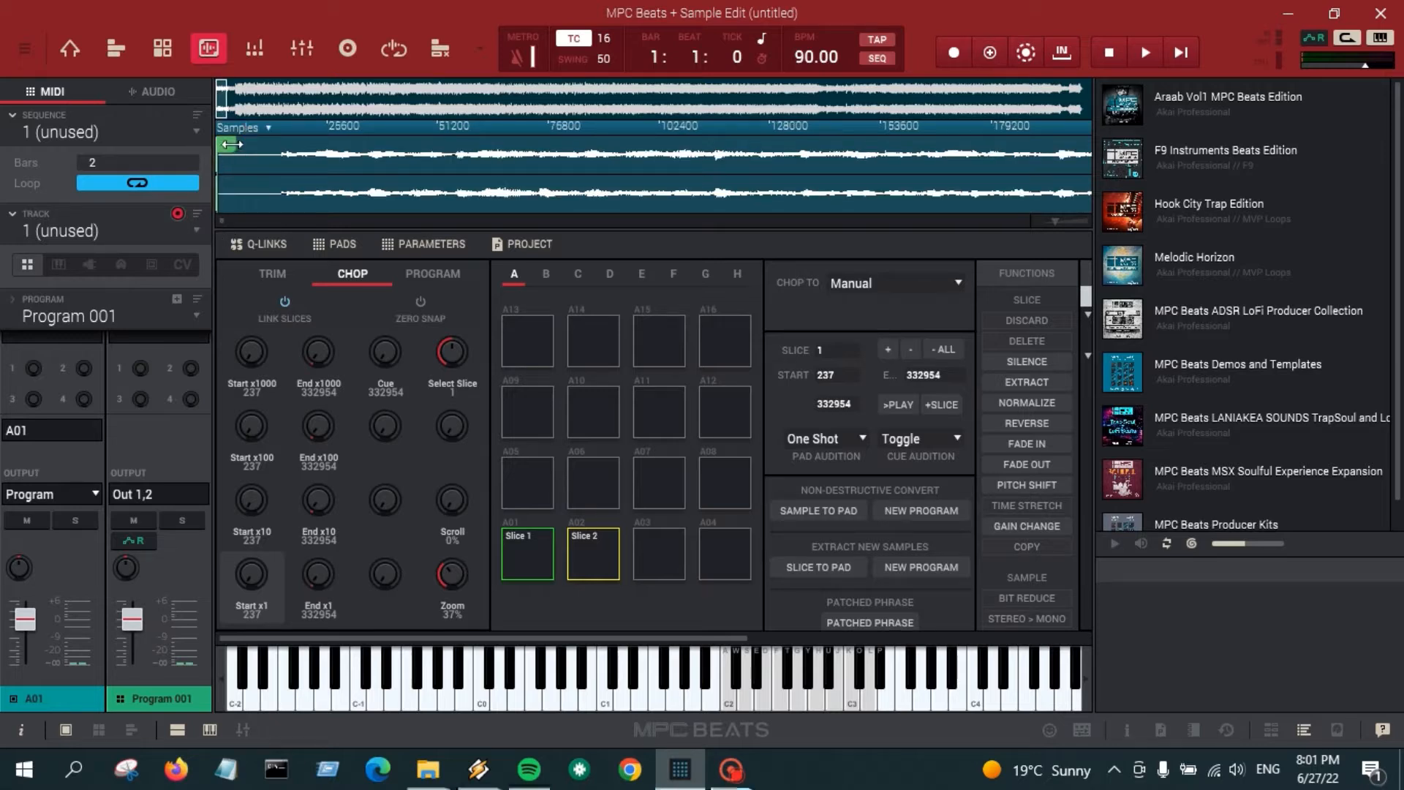
pyautogui.moveTo(233, 145); pyautogui.dragTo(275, 134)
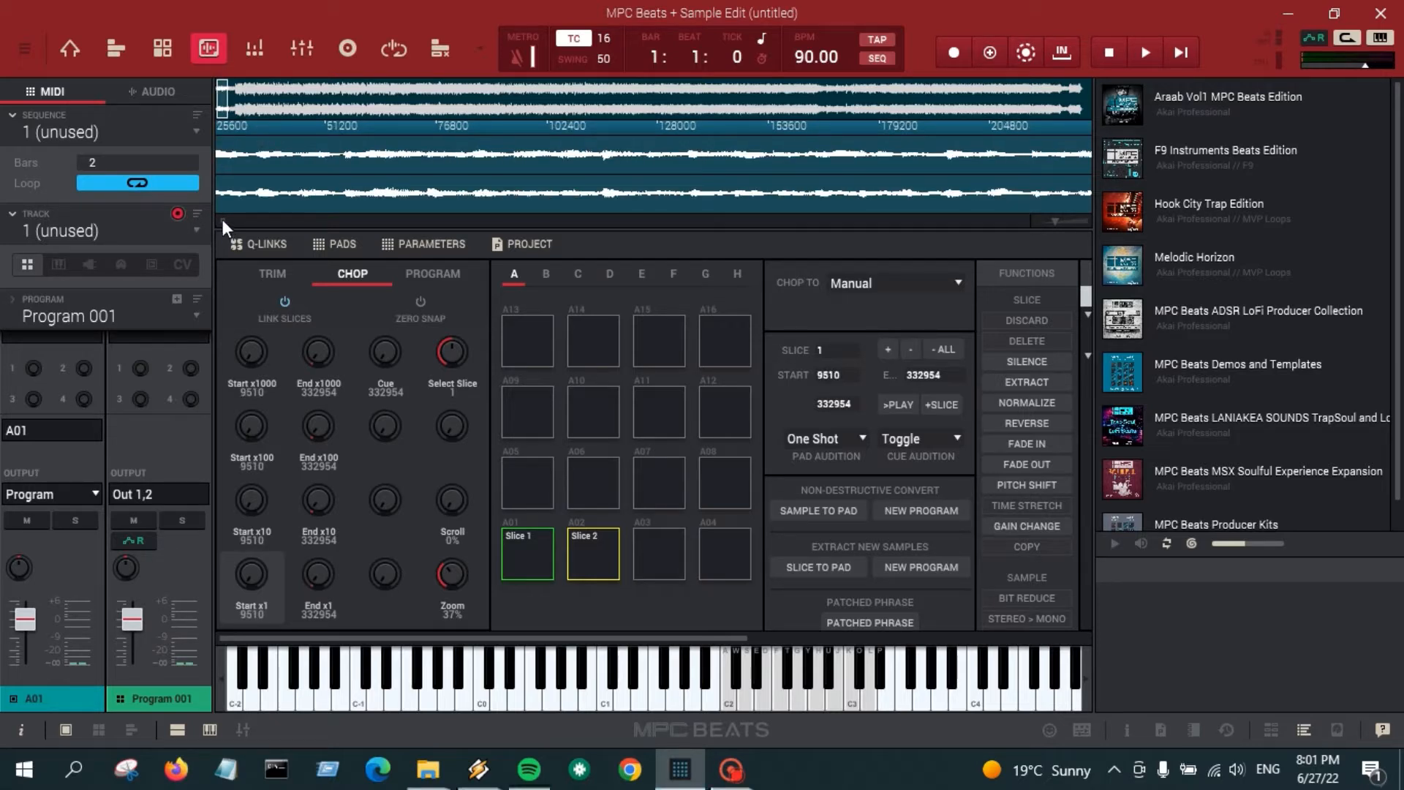
pyautogui.moveTo(223, 221); pyautogui.dragTo(181, 226)
pyautogui.moveTo(267, 147); pyautogui.dragTo(285, 134)
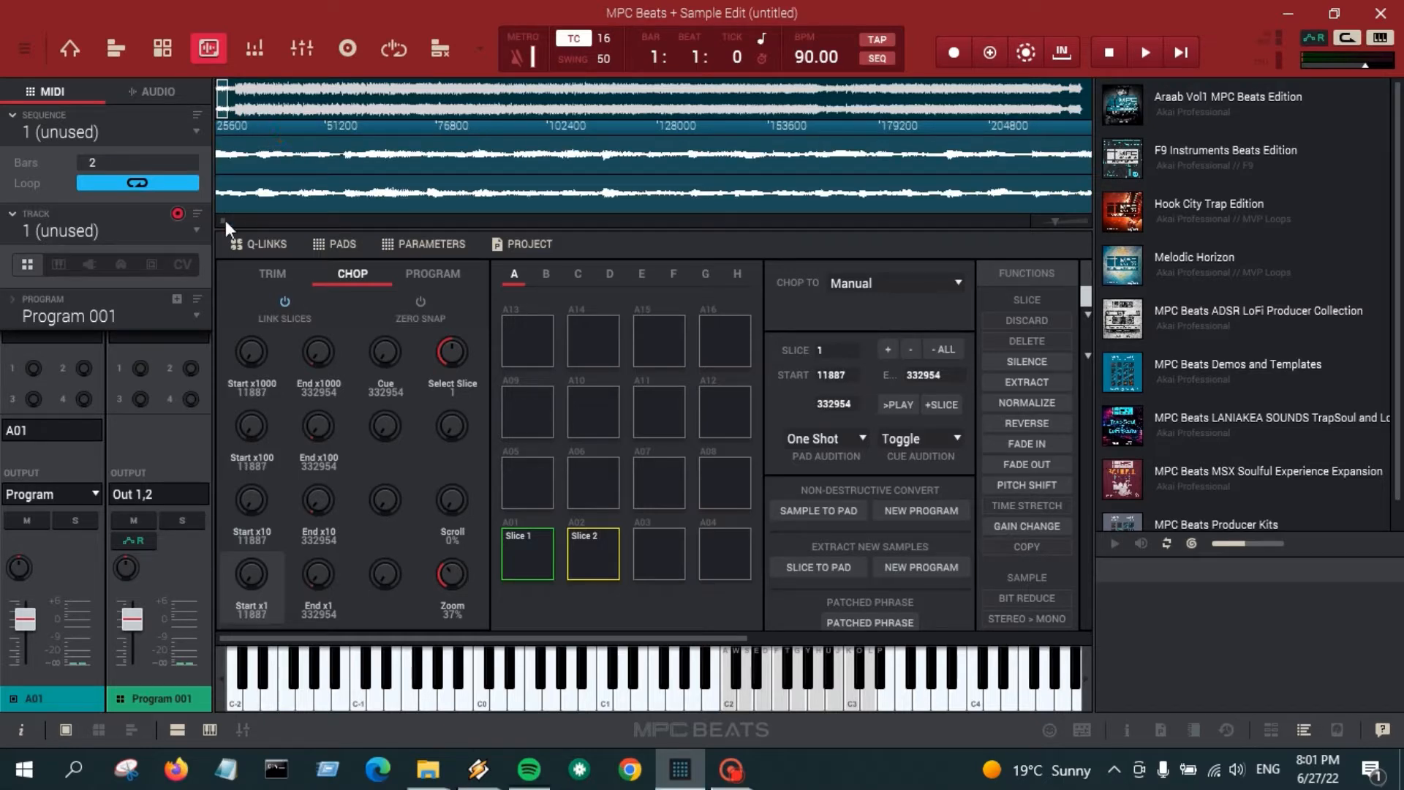
pyautogui.moveTo(230, 225); pyautogui.dragTo(190, 226)
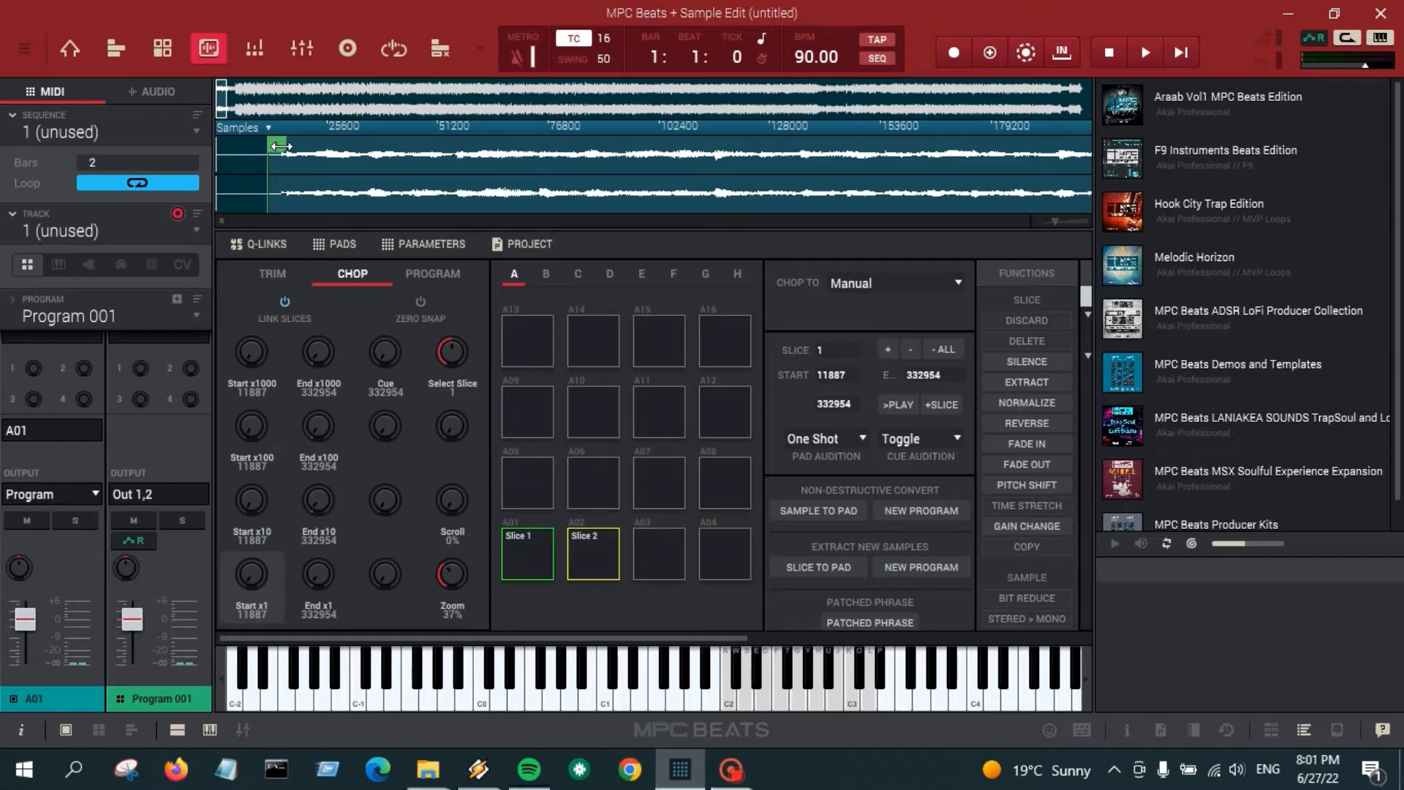
pyautogui.moveTo(279, 146); pyautogui.dragTo(293, 147)
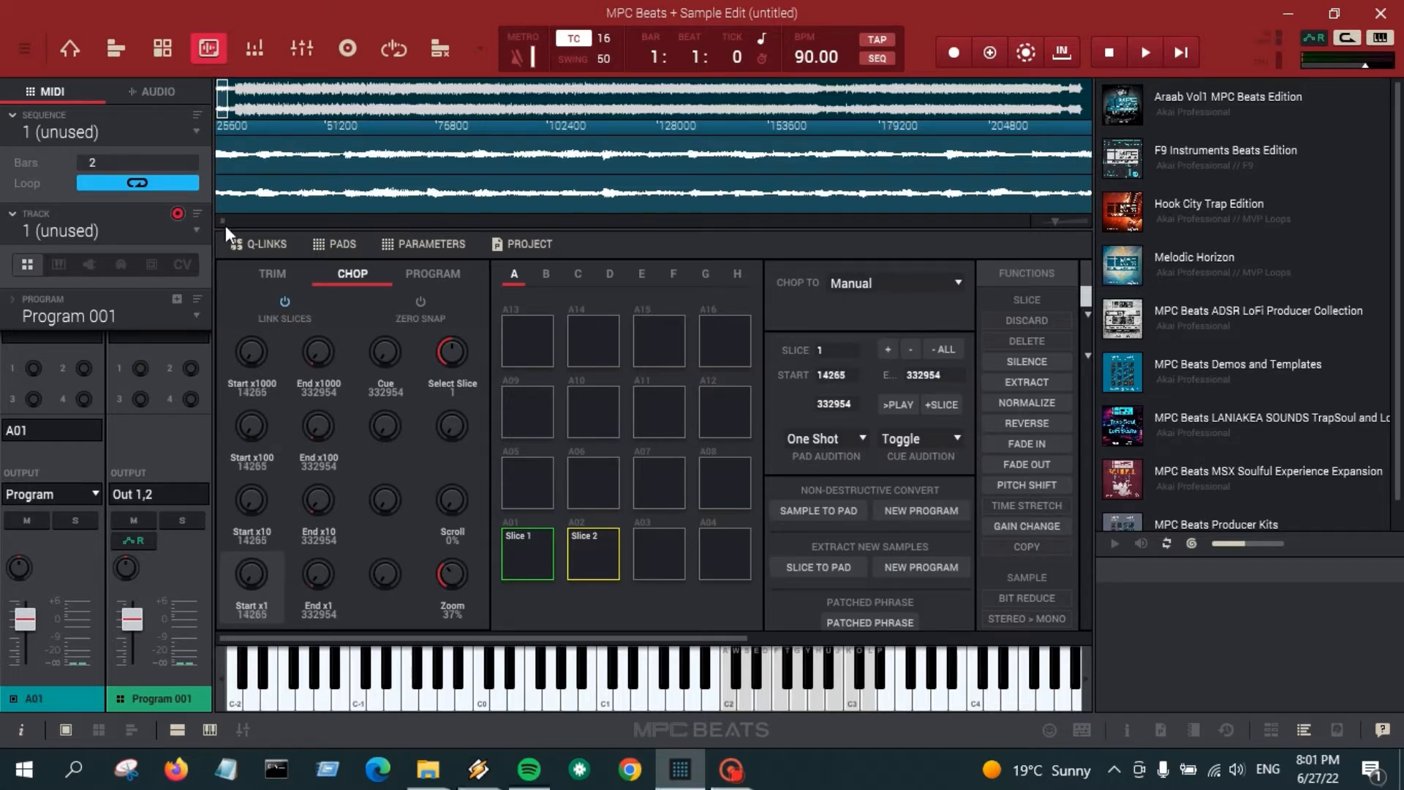
pyautogui.moveTo(226, 228); pyautogui.dragTo(213, 226)
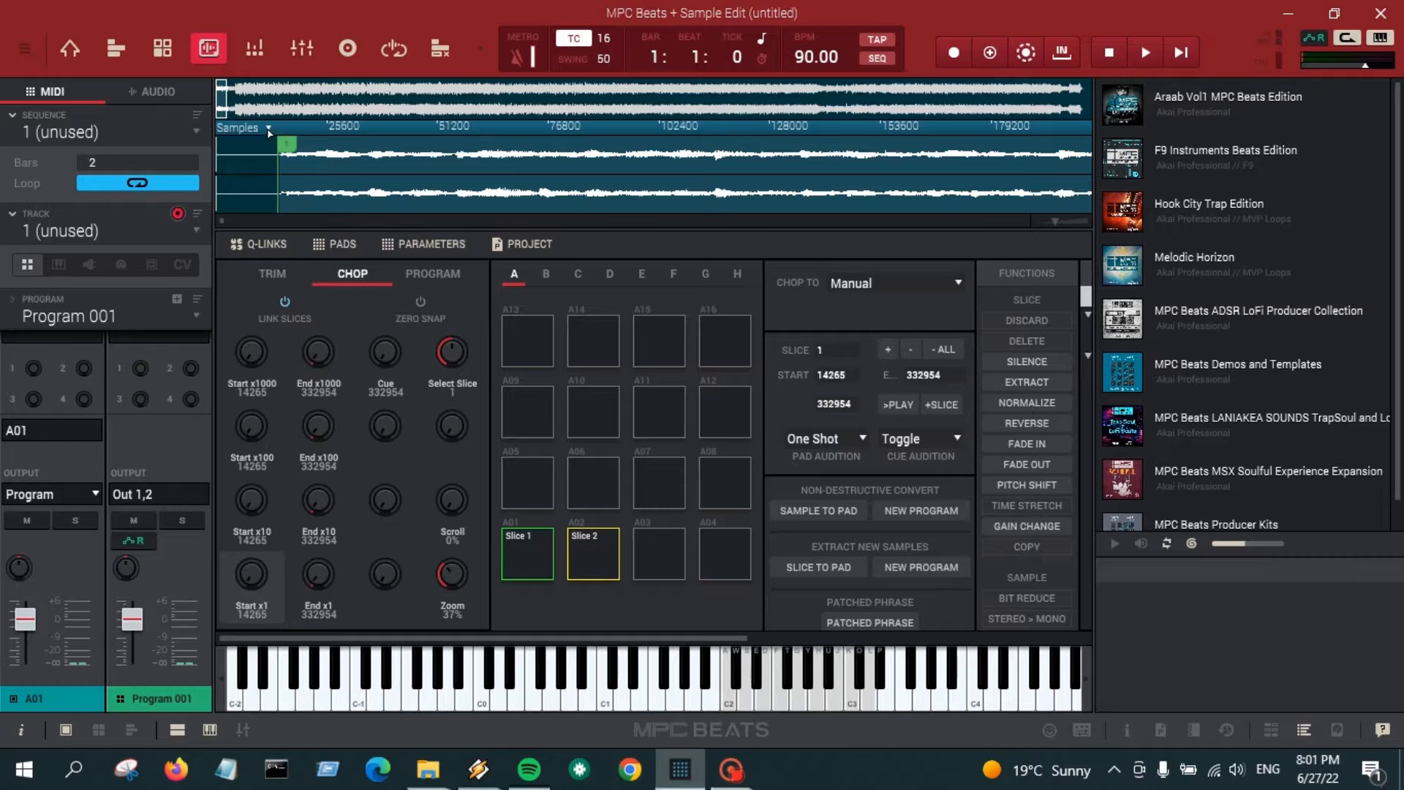
pyautogui.scroll(5, 269, 146)
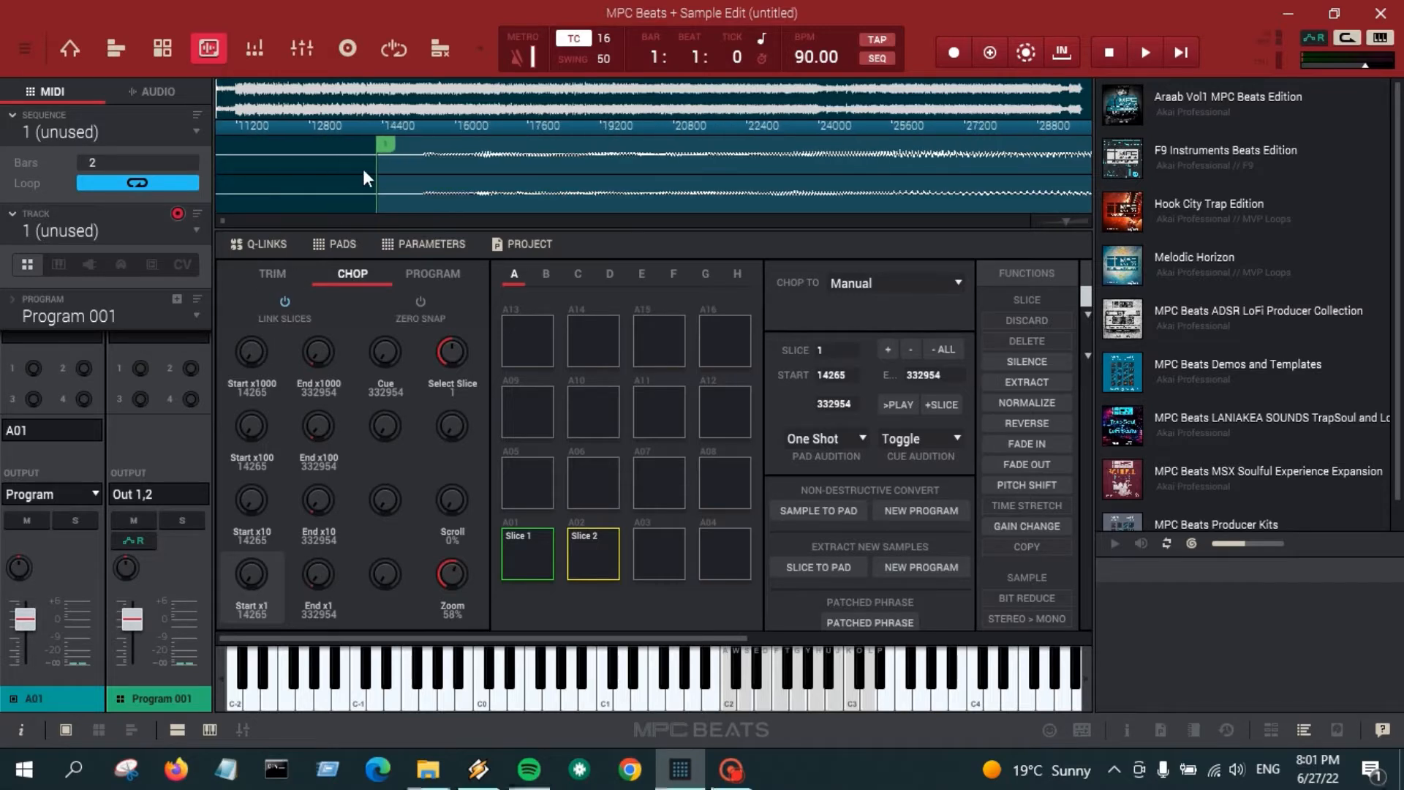
pyautogui.click(423, 146)
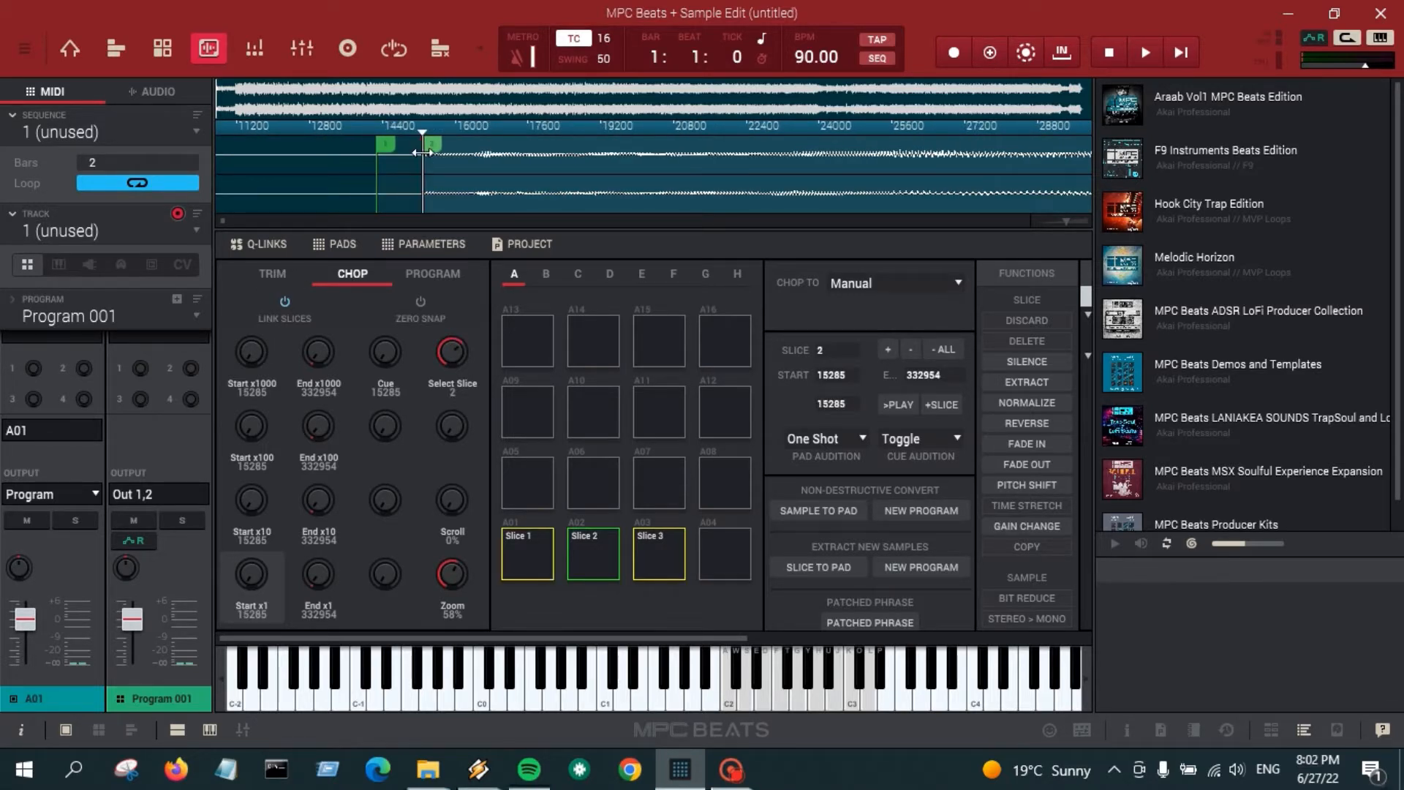
pyautogui.doubleClick(386, 138)
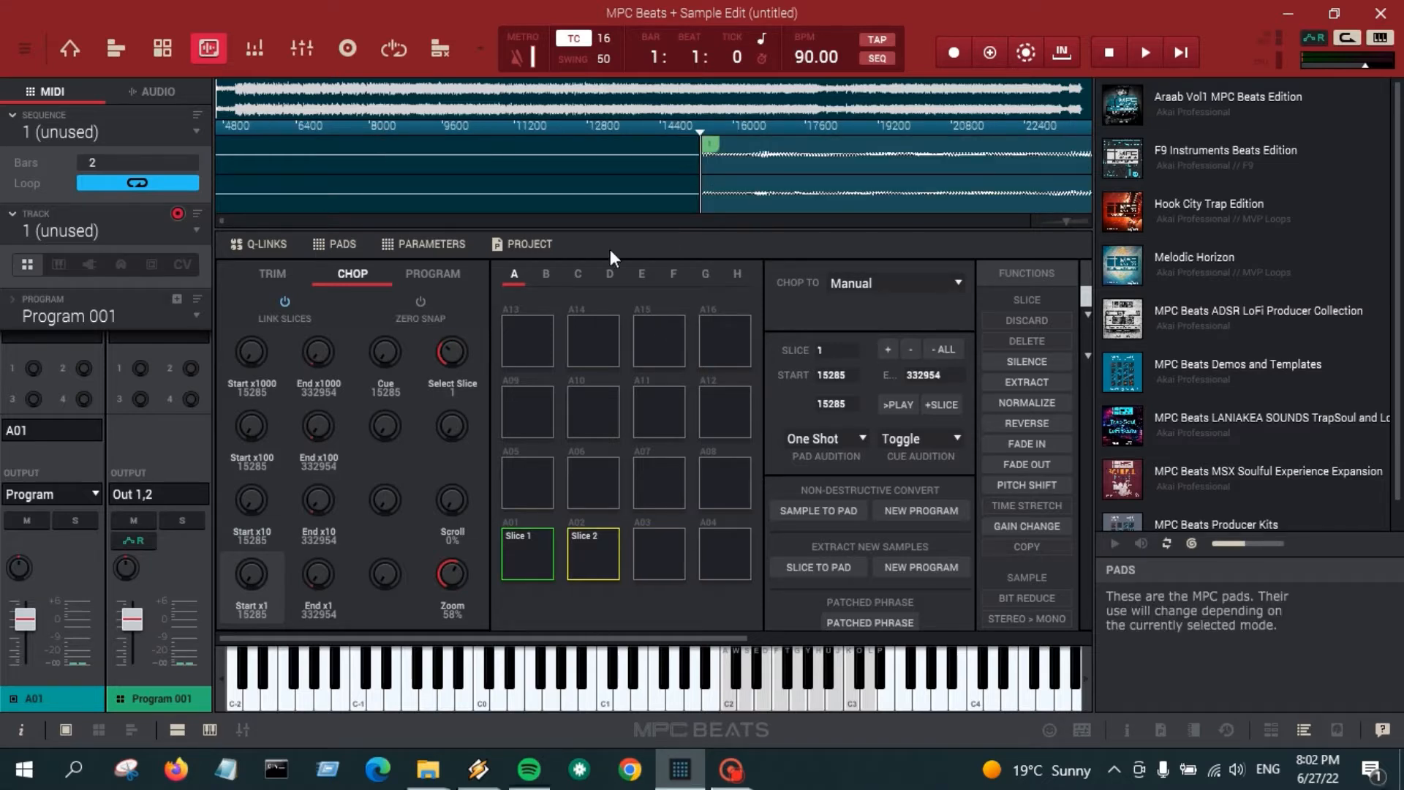
# Step: Audition slice 1 repeatedly from pad A01 to check its start
pyautogui.click(523, 572)
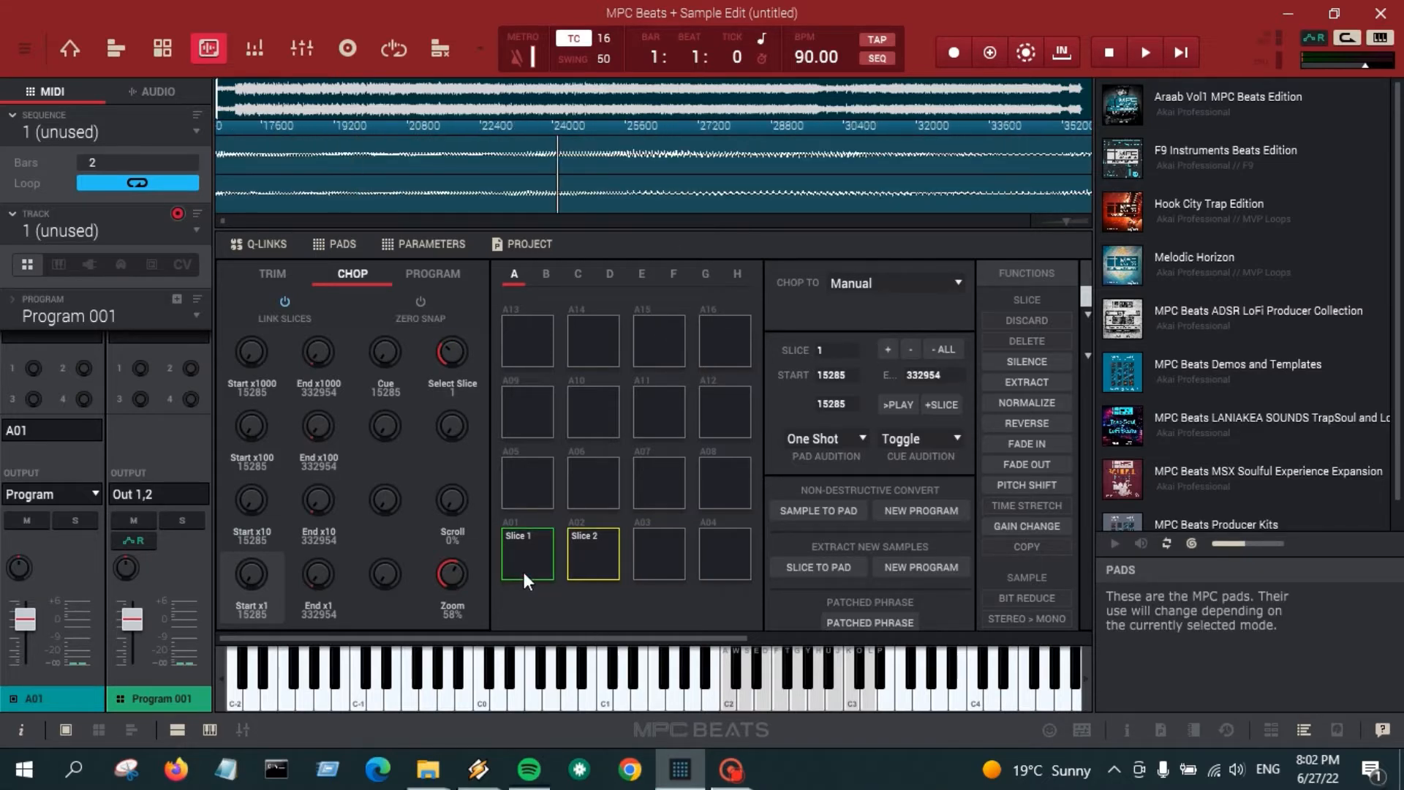
pyautogui.click(523, 572)
pyautogui.click(523, 572)
pyautogui.click(523, 572)
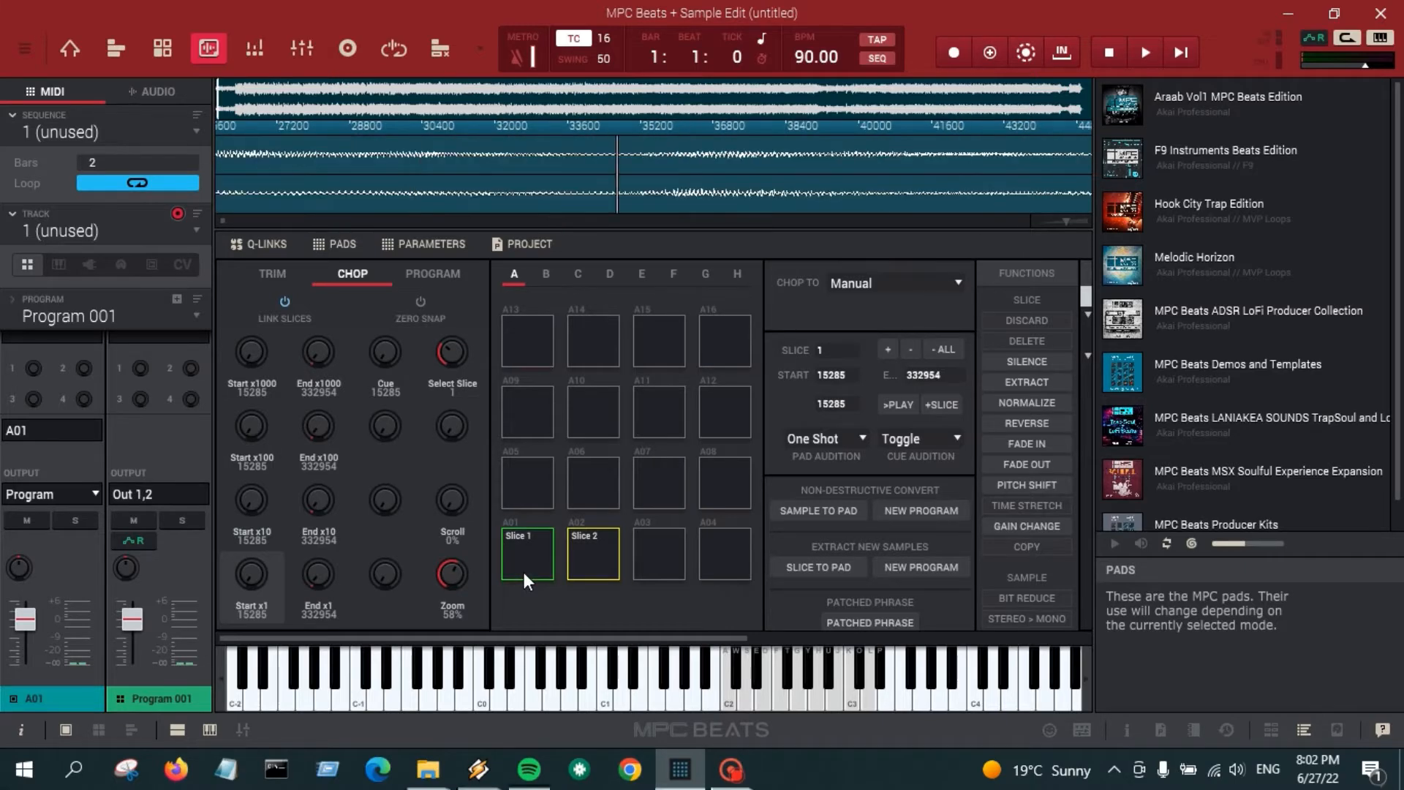
pyautogui.click(524, 572)
pyautogui.click(523, 572)
# Step: Play slice 2 and add slices 3, 4 and 5 at about 654883, 730735 and 816730 on pads A03, A04 and A05
pyautogui.moveTo(653, 126); pyautogui.dragTo(653, 6)
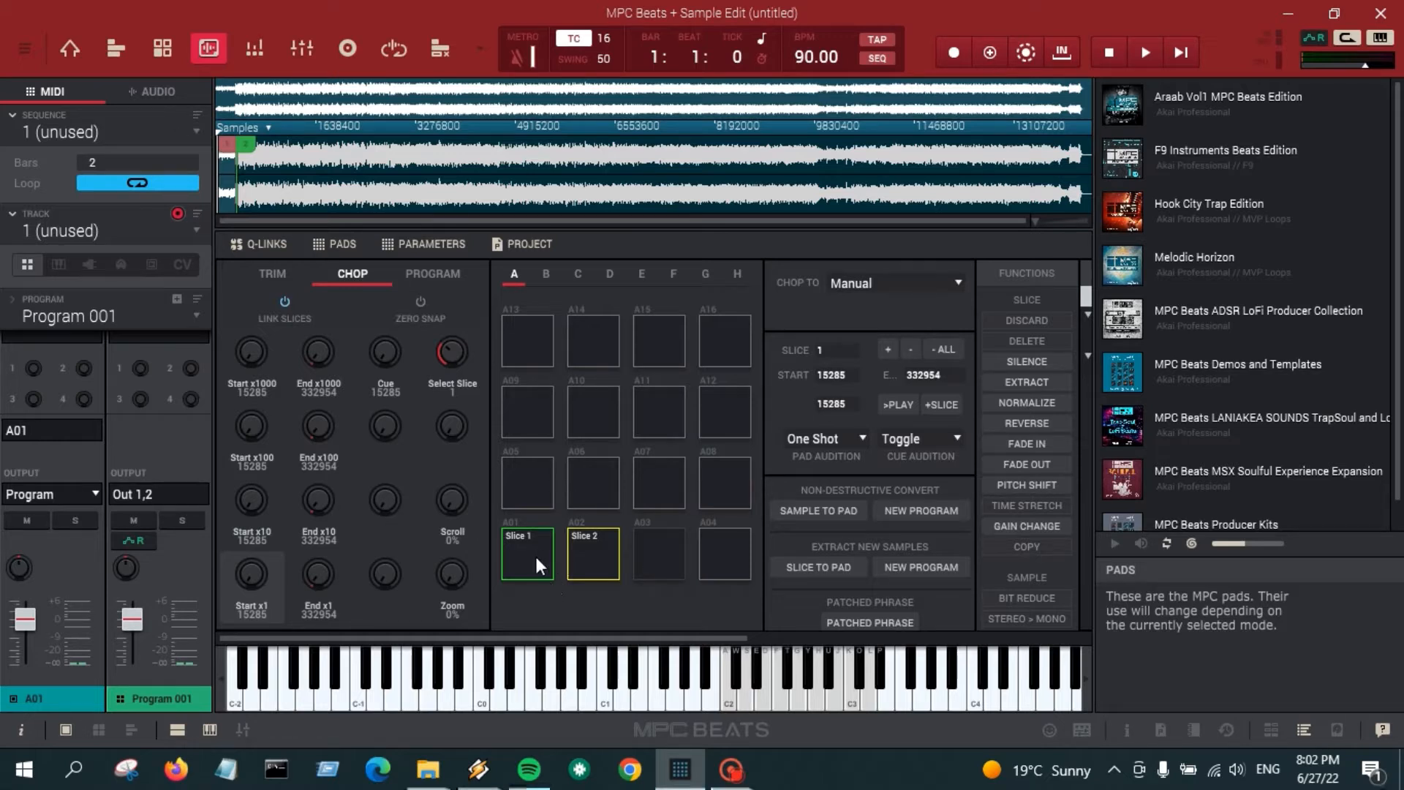
pyautogui.click(588, 559)
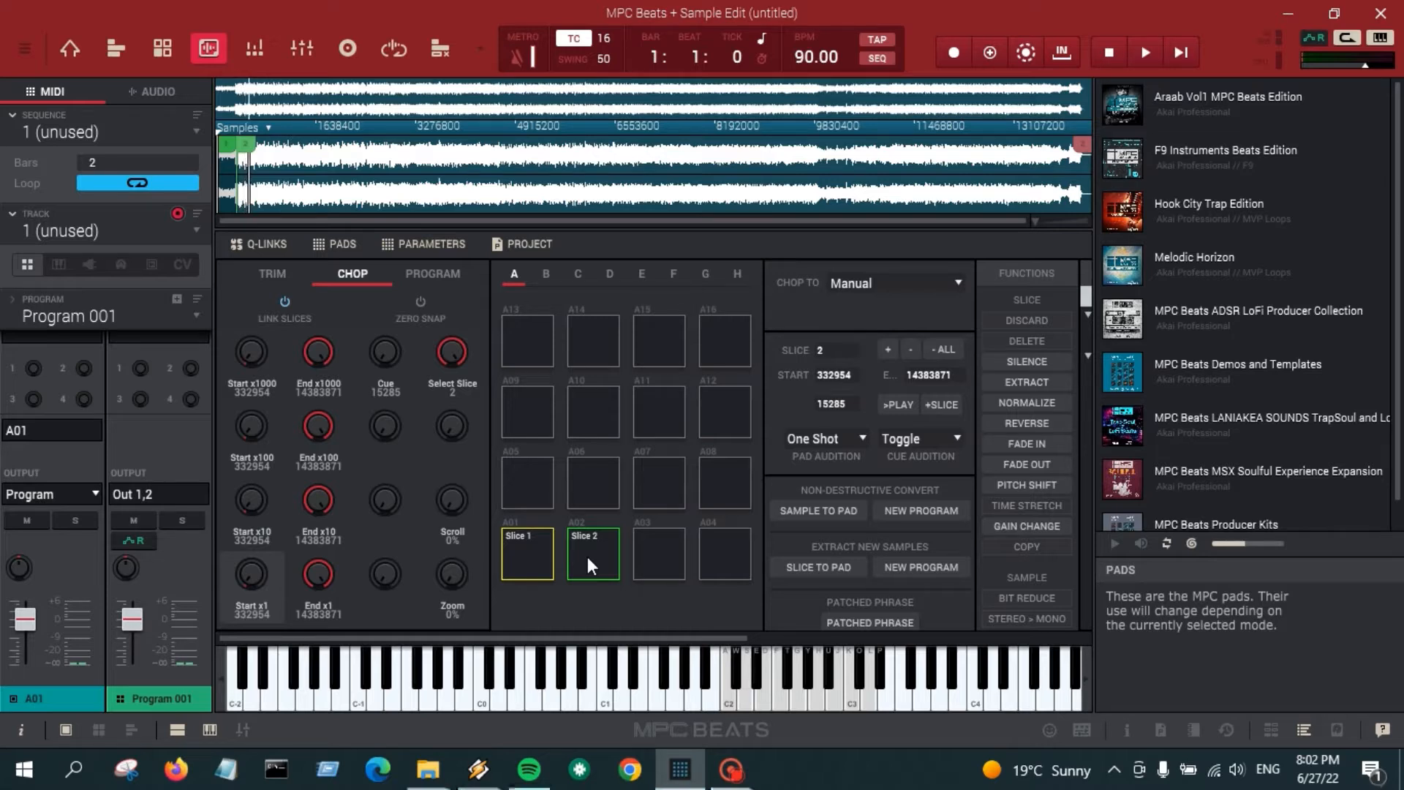
pyautogui.click(656, 559)
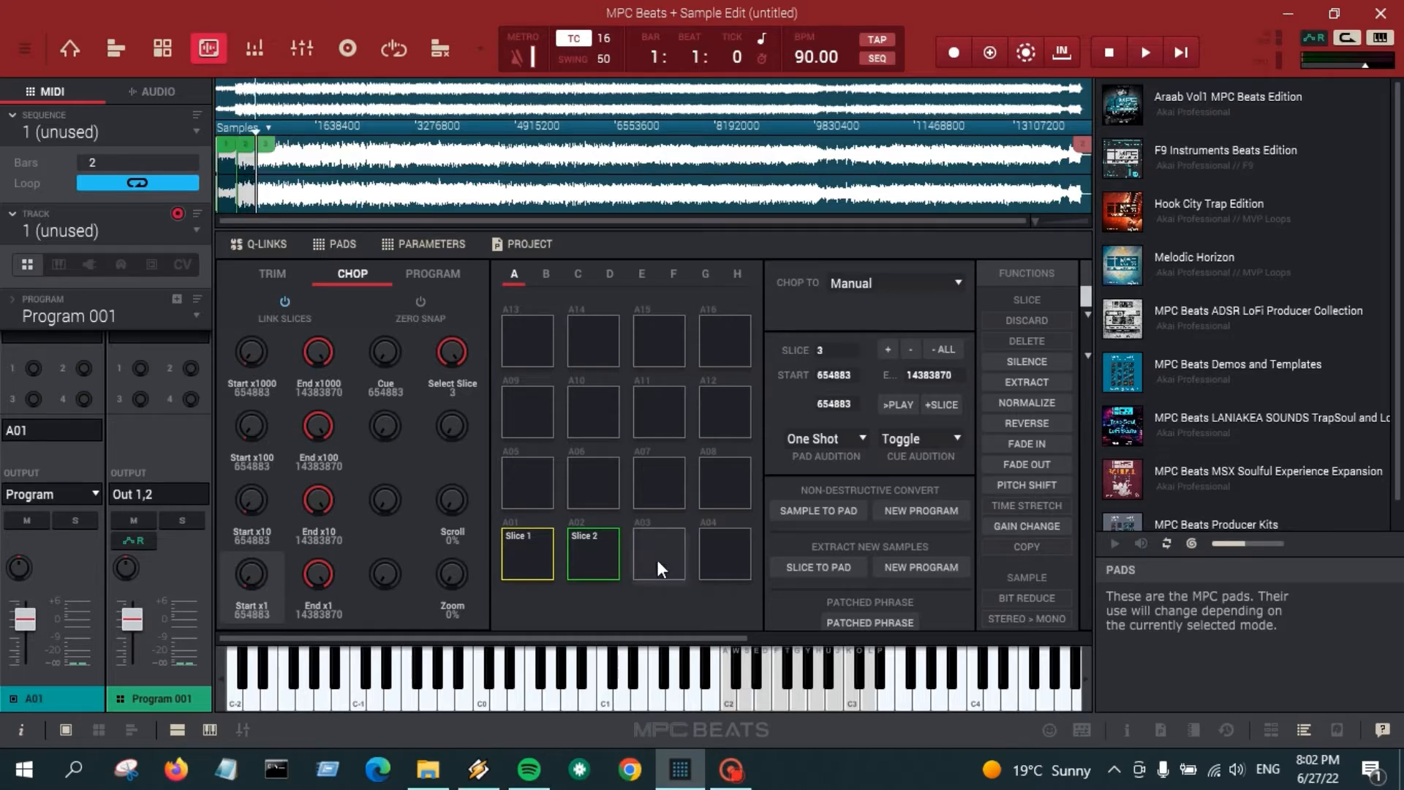
pyautogui.click(713, 551)
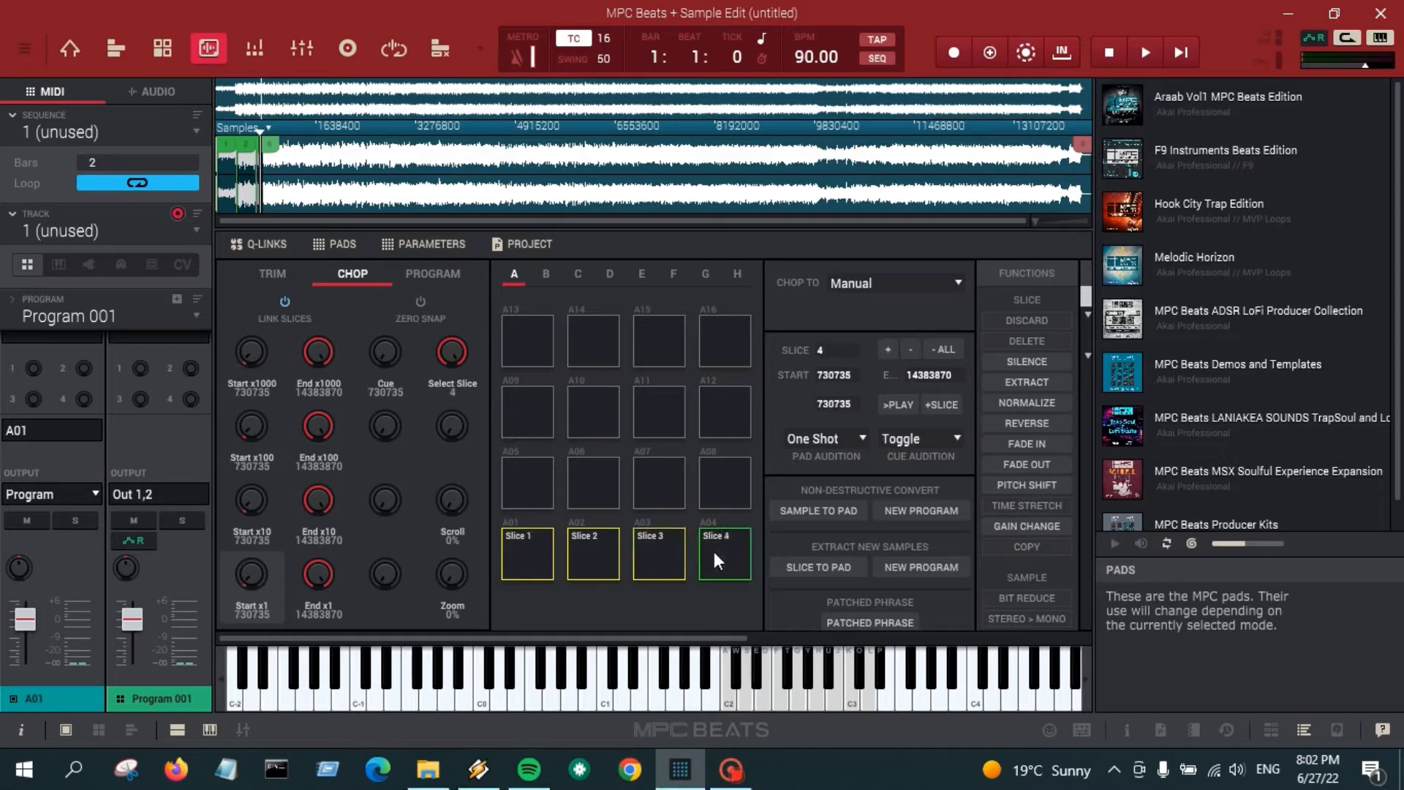
pyautogui.click(520, 483)
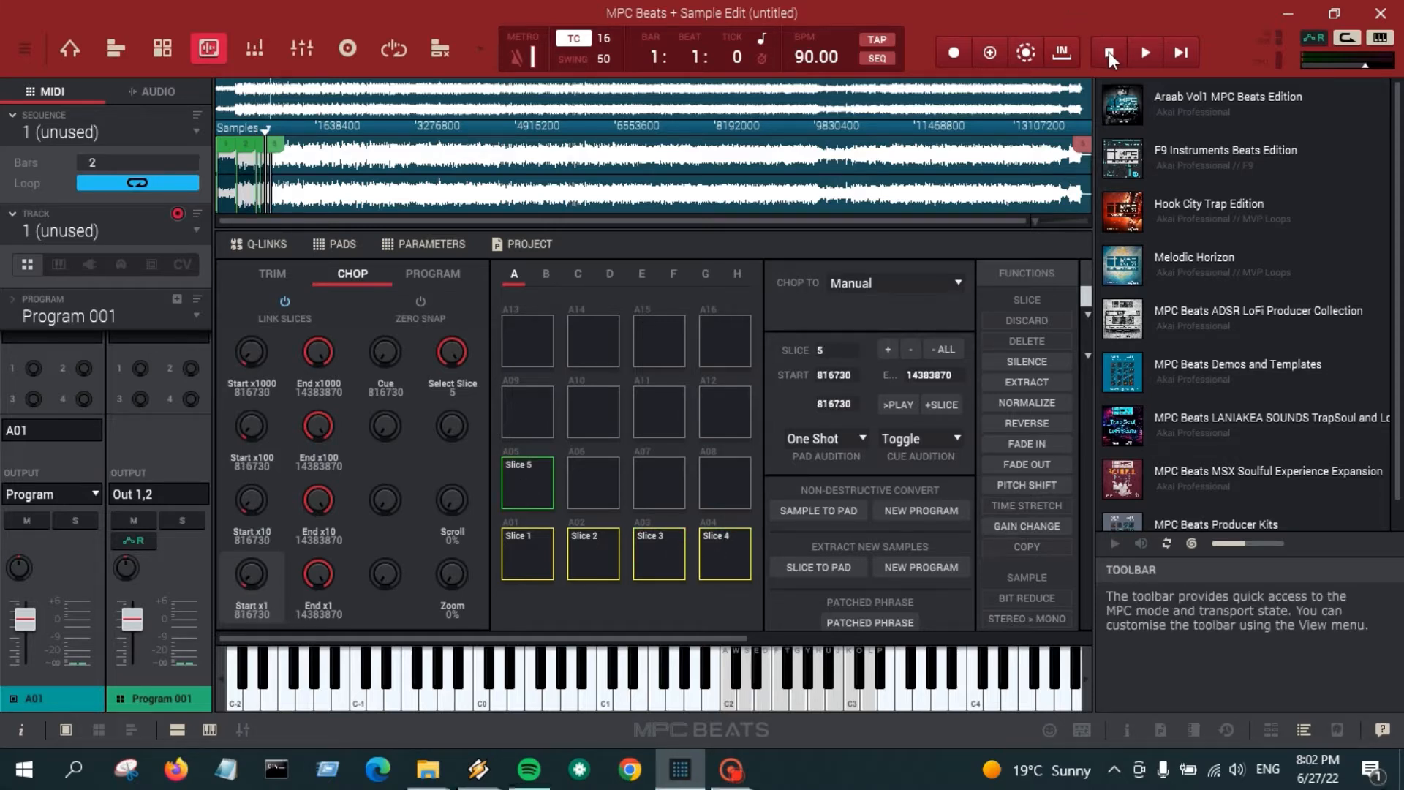
# Step: Move slice 3's start marker slightly forward to about 655654, onto the beat's attack in the waveform
pyautogui.scroll(1, 304, 176)
pyautogui.scroll(5, 304, 175)
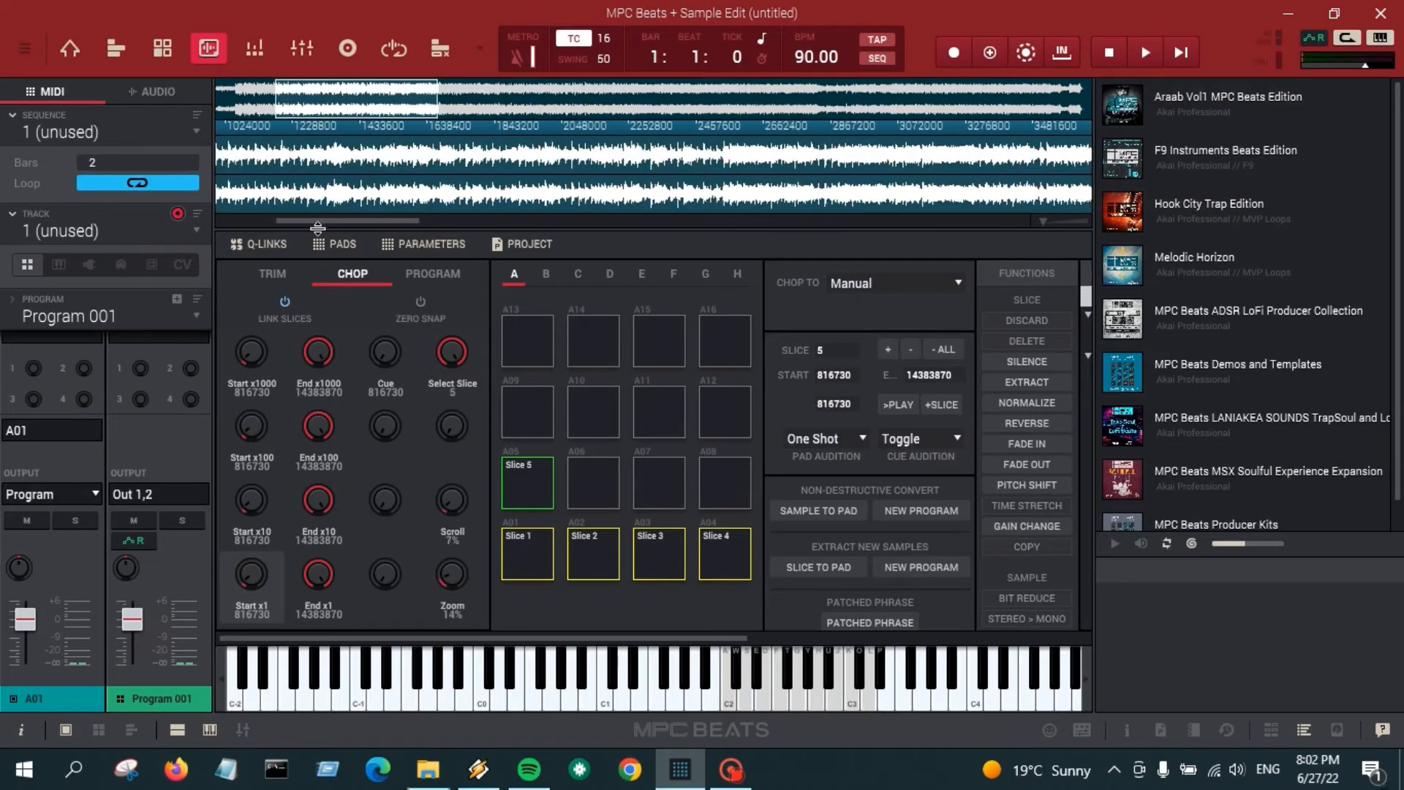
pyautogui.moveTo(330, 218); pyautogui.dragTo(257, 234)
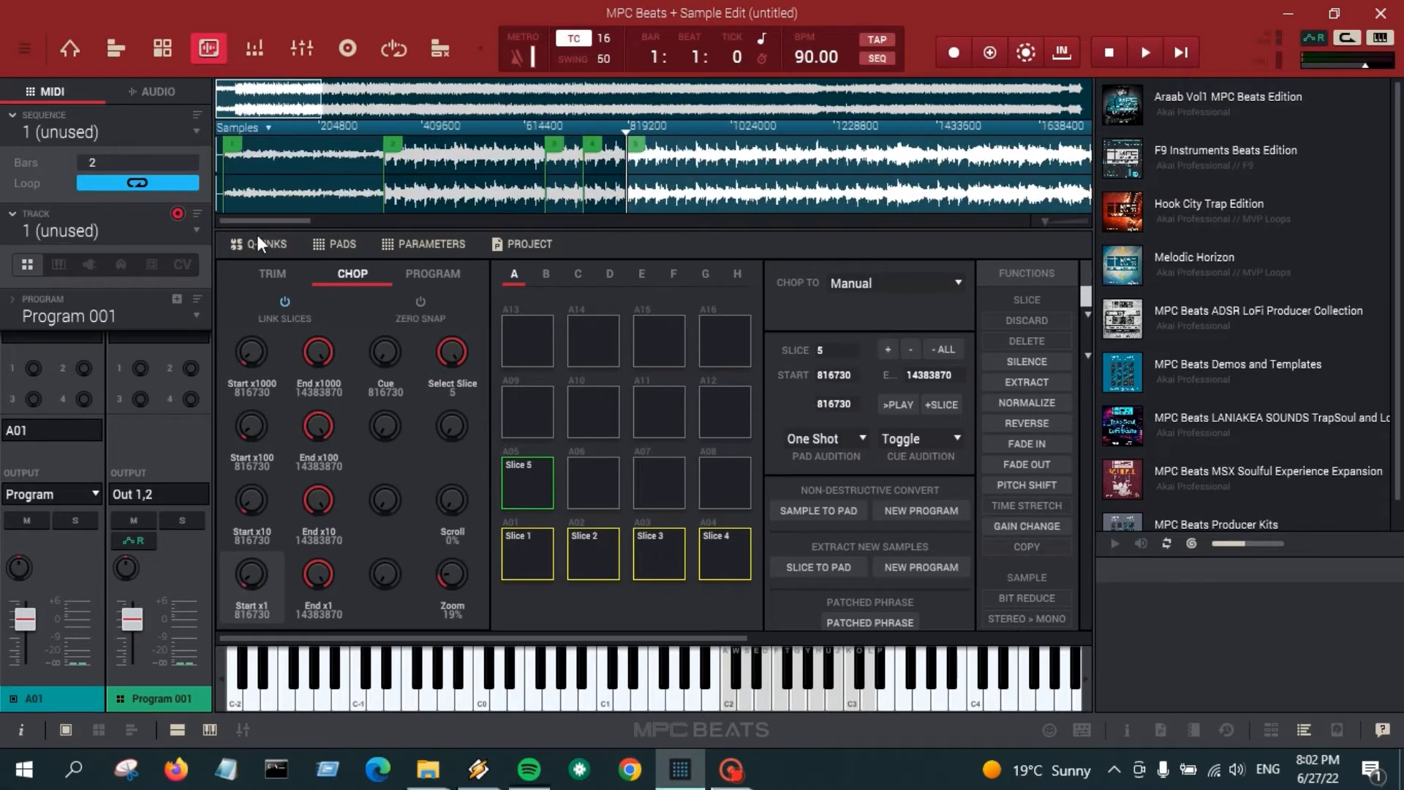
pyautogui.scroll(5, 539, 167)
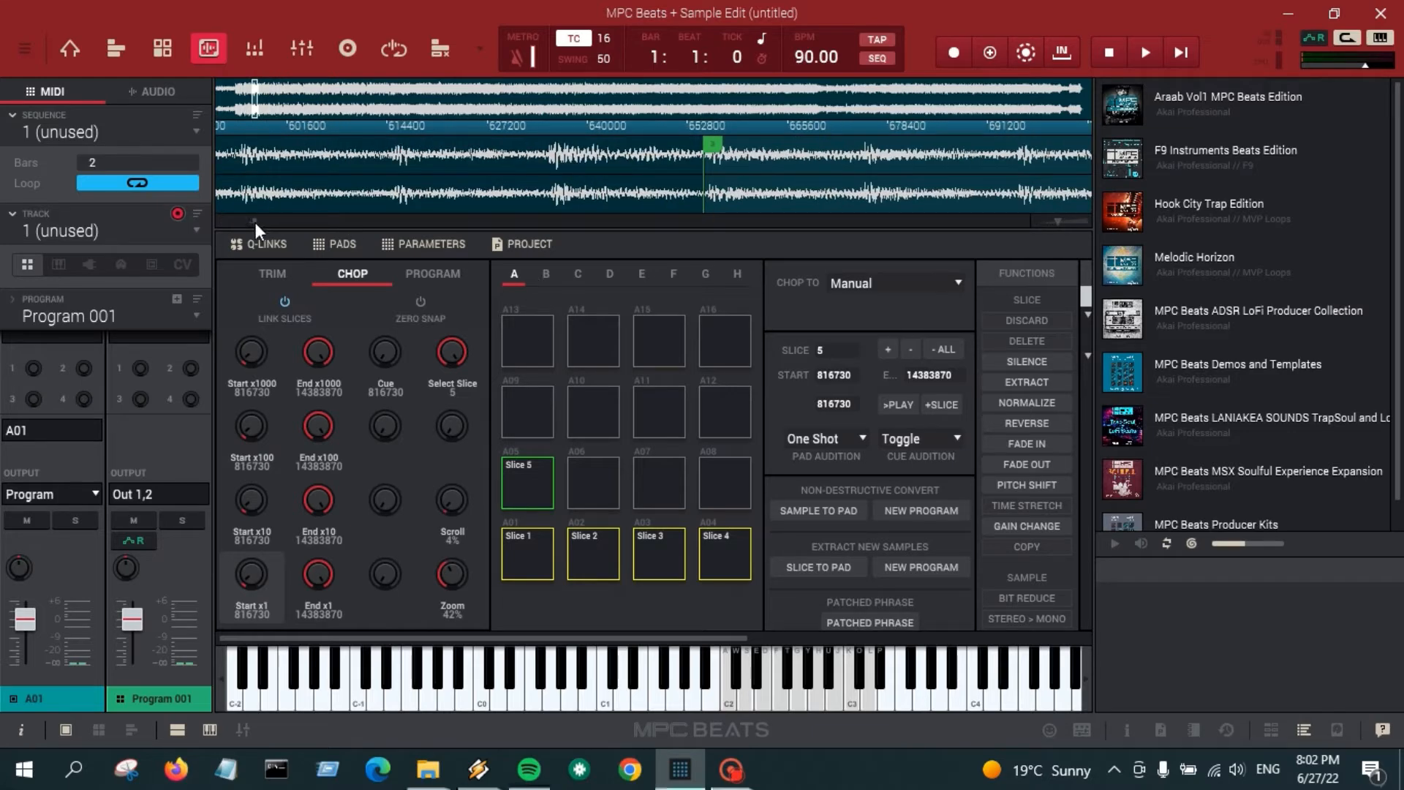
pyautogui.moveTo(256, 223); pyautogui.dragTo(257, 220)
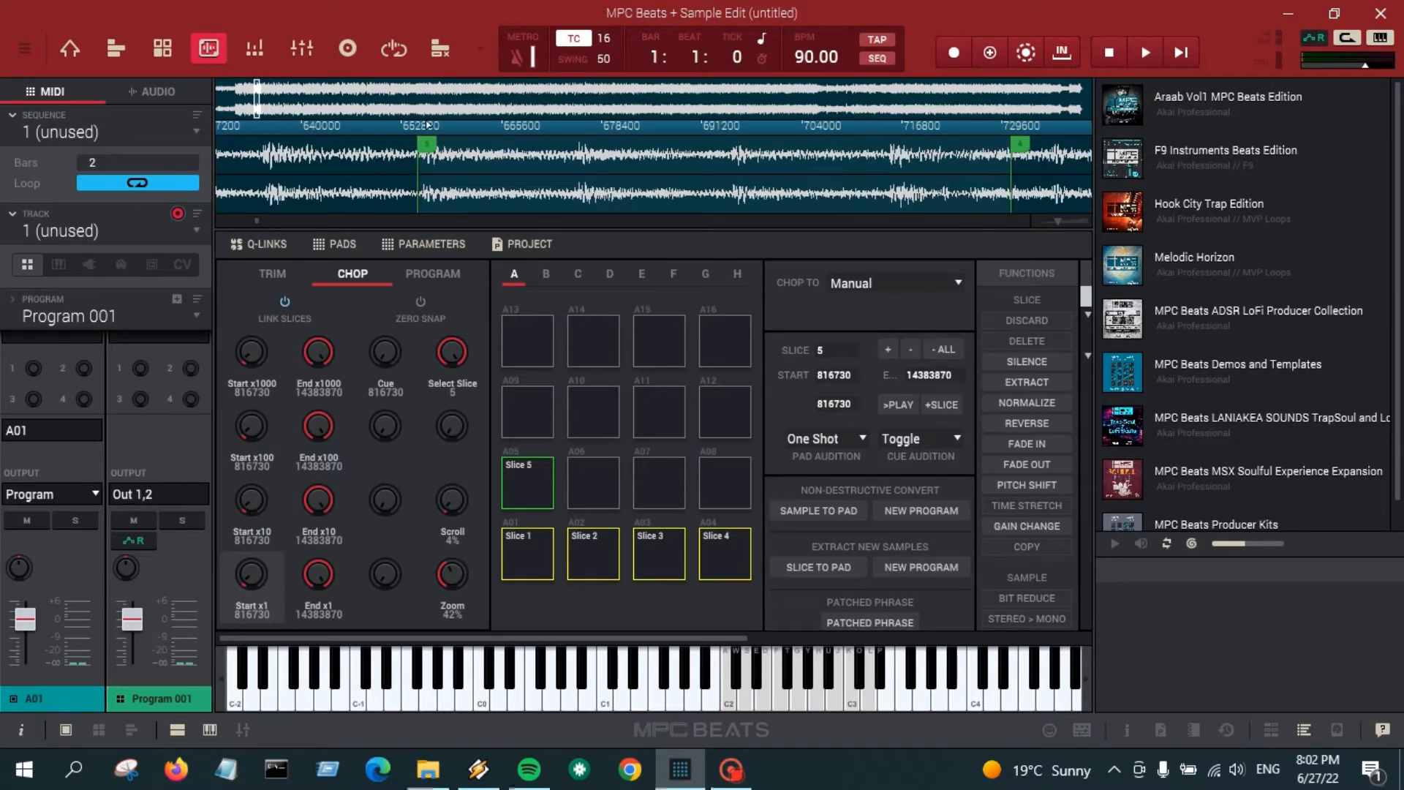
pyautogui.scroll(3, 429, 133)
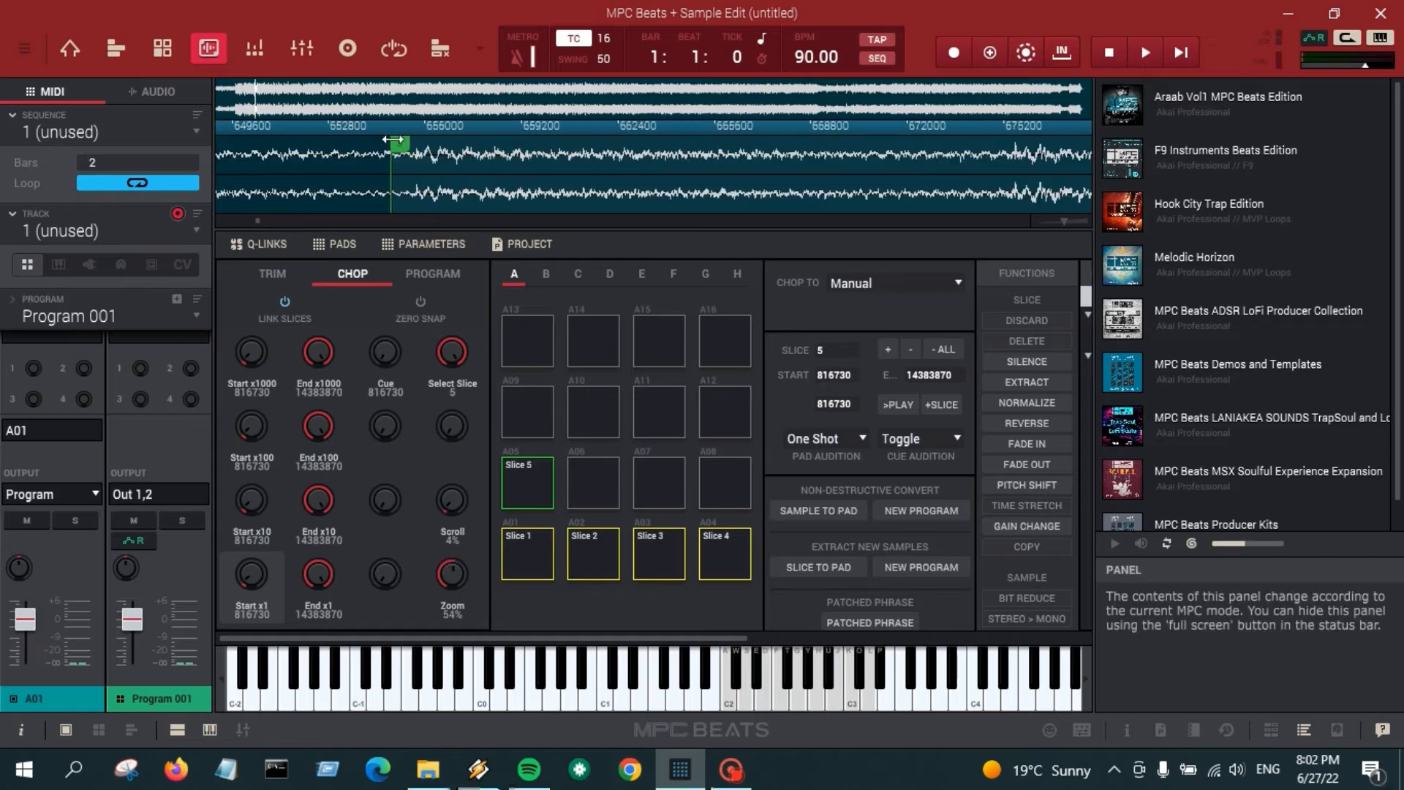
pyautogui.moveTo(401, 140); pyautogui.dragTo(425, 142)
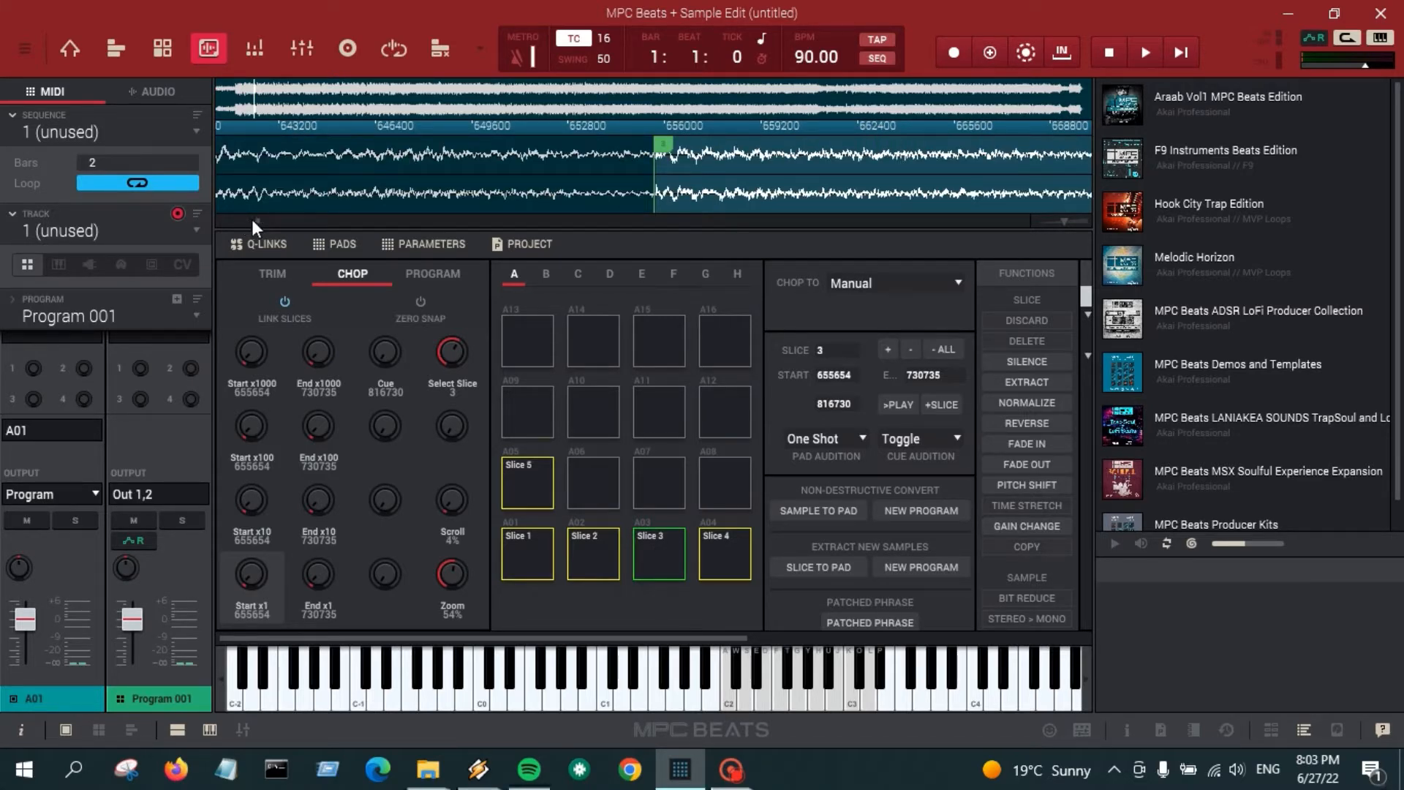
# Step: Inspect slice 4's start marker up close and audition slices 3, 4 and 5 from their pads
pyautogui.moveTo(257, 221); pyautogui.dragTo(261, 219)
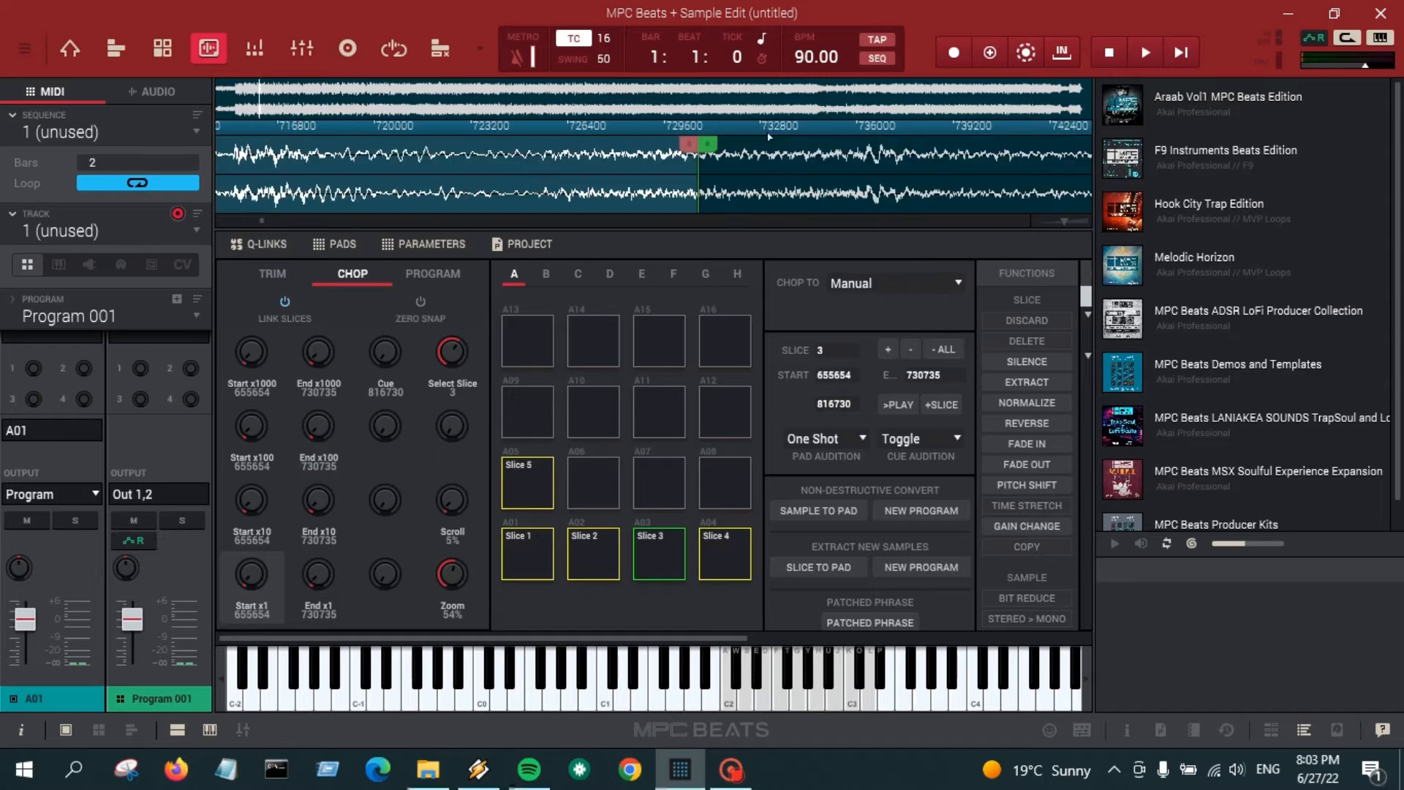
pyautogui.moveTo(733, 130); pyautogui.dragTo(684, 368)
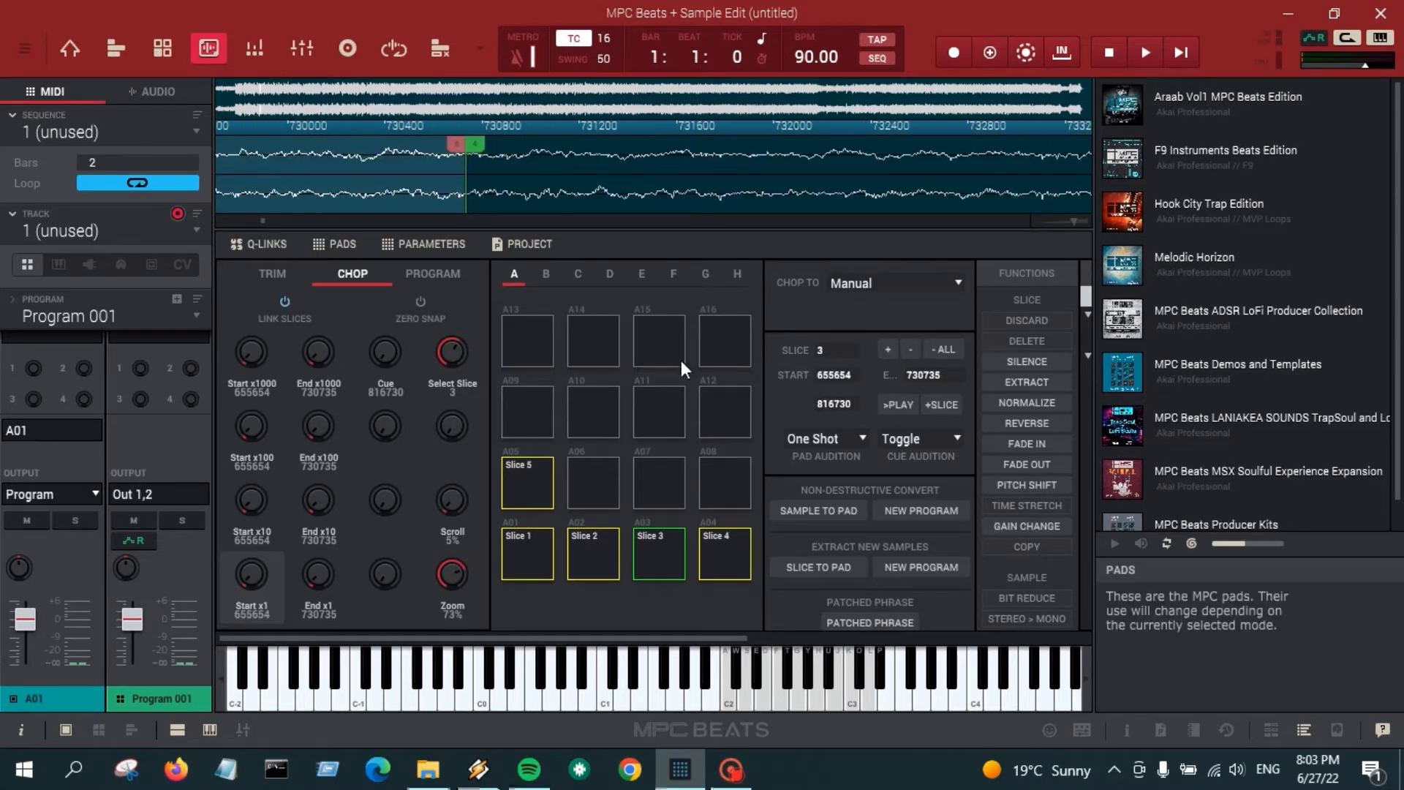
pyautogui.click(708, 538)
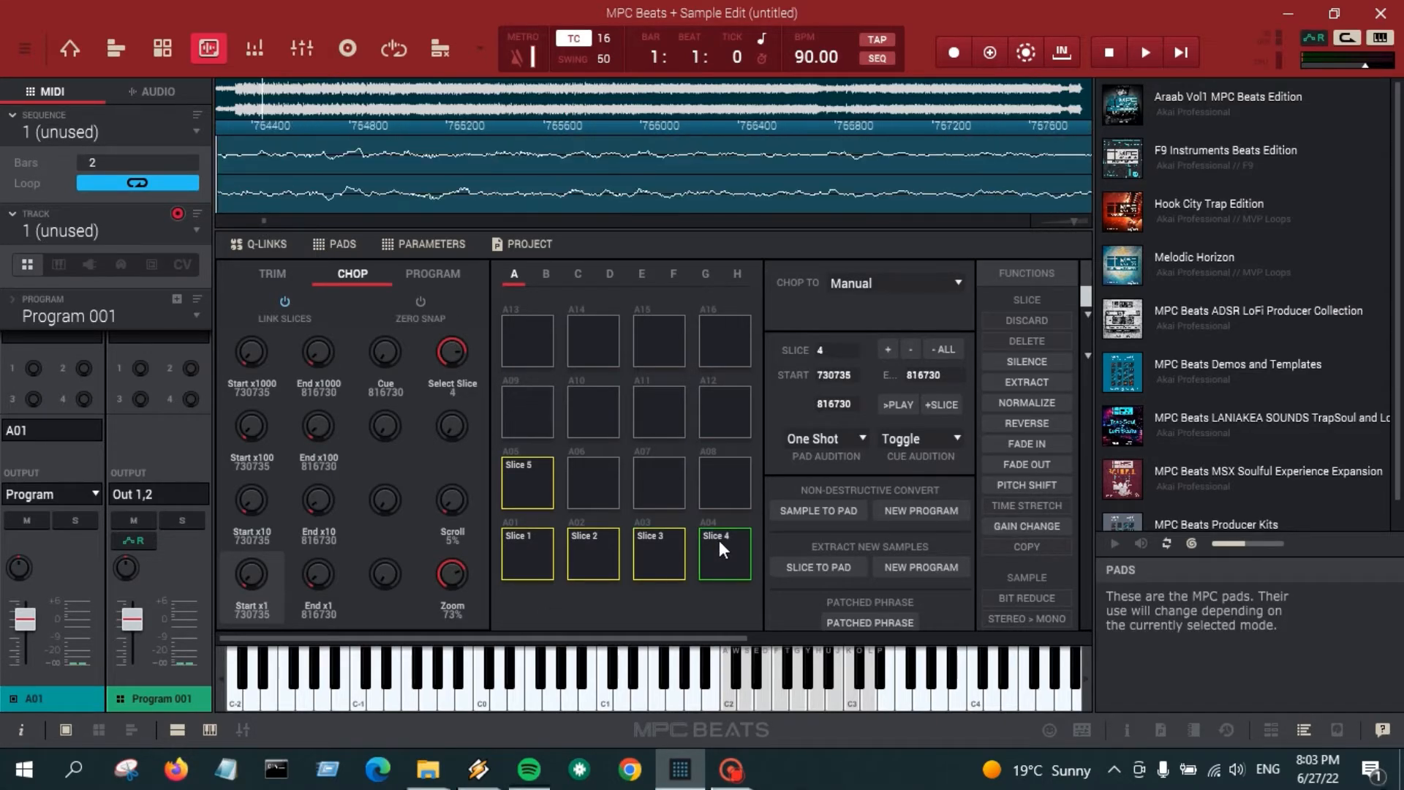
pyautogui.moveTo(522, 128); pyautogui.dragTo(532, 8)
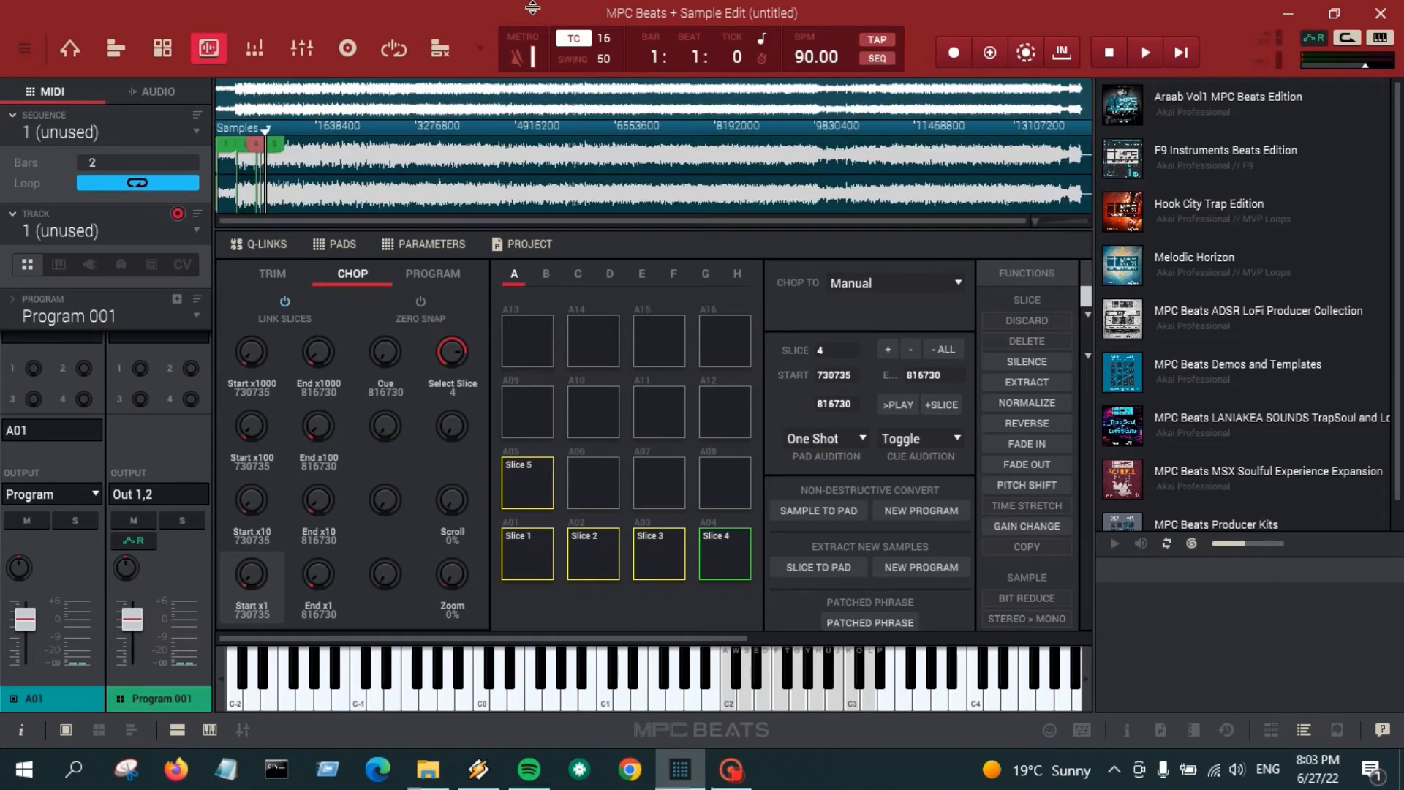
pyautogui.click(521, 492)
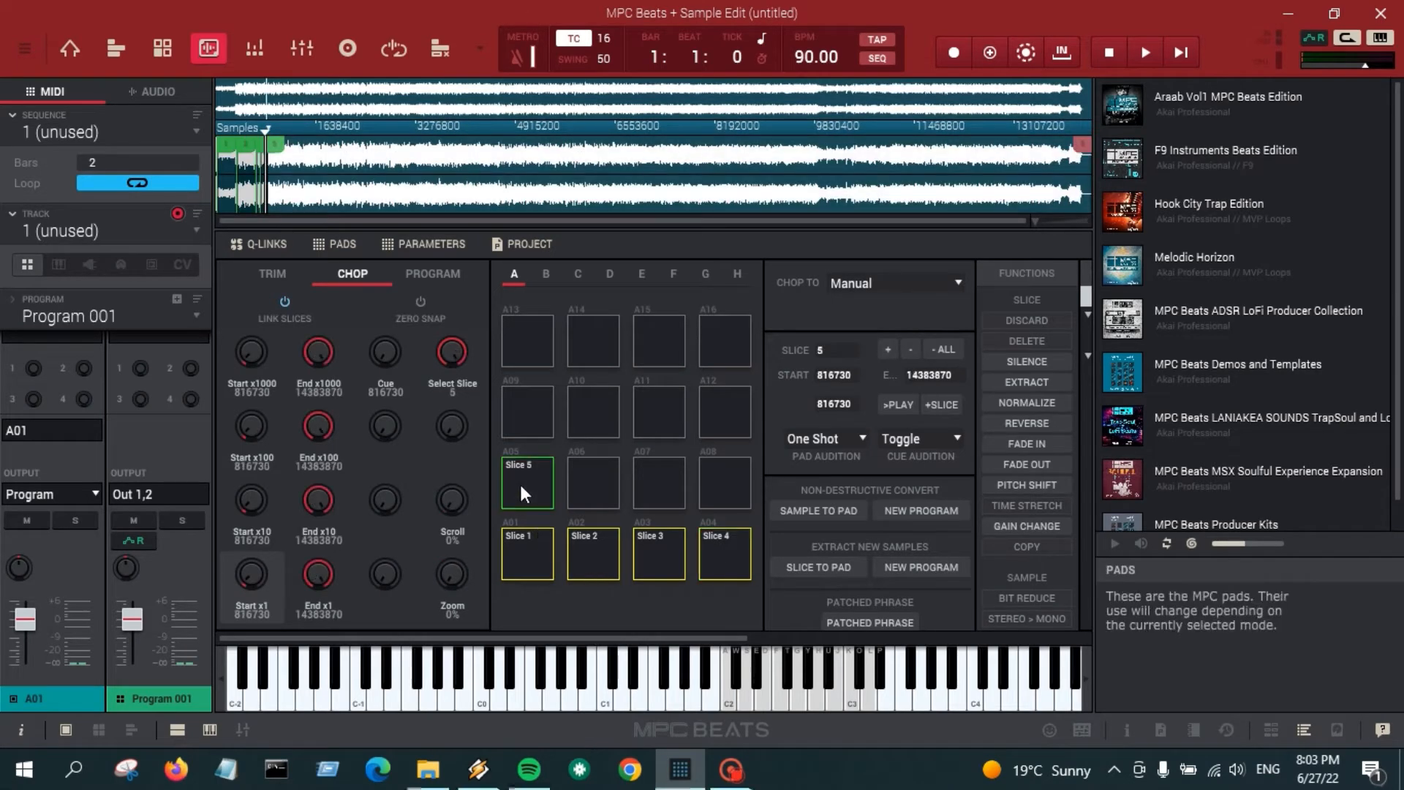
pyautogui.click(656, 554)
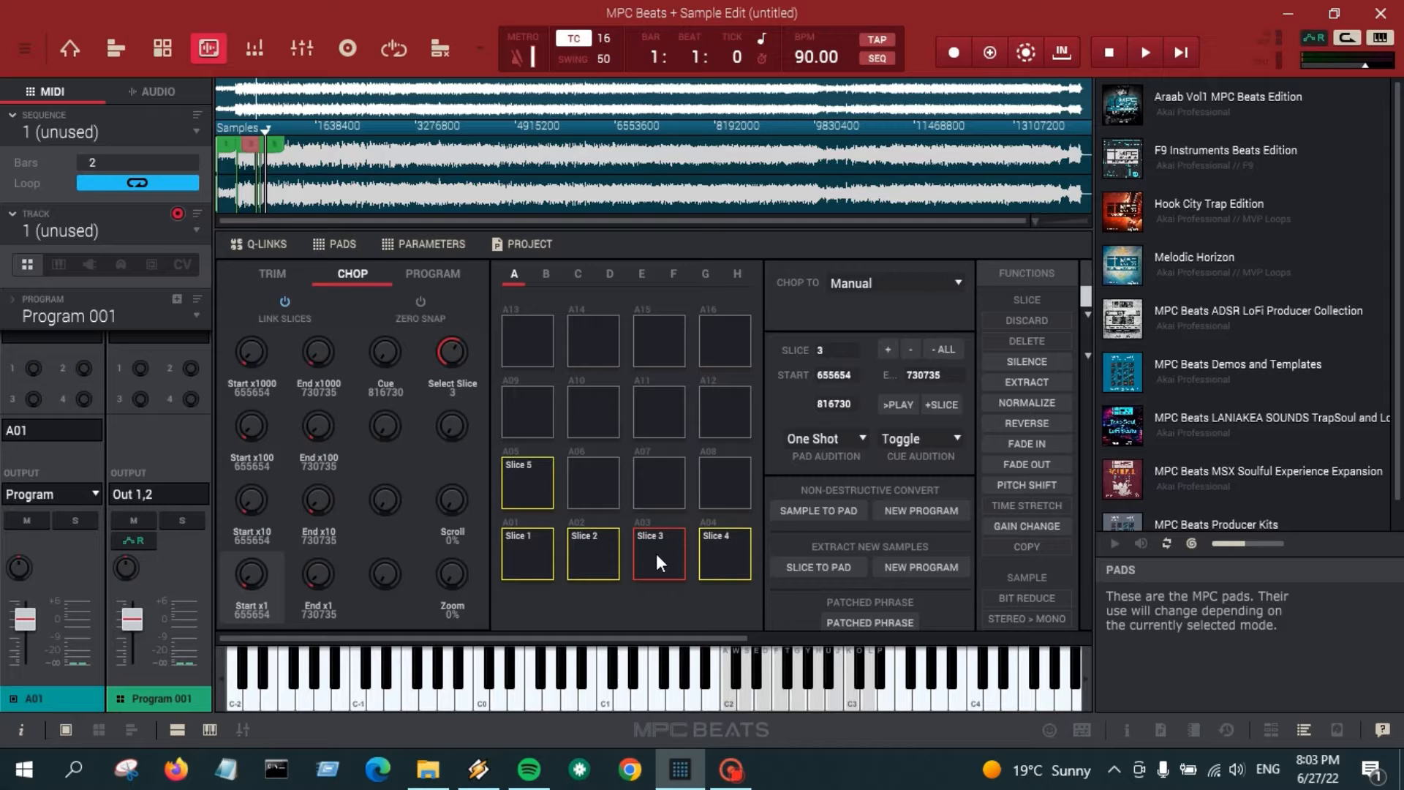
pyautogui.click(726, 562)
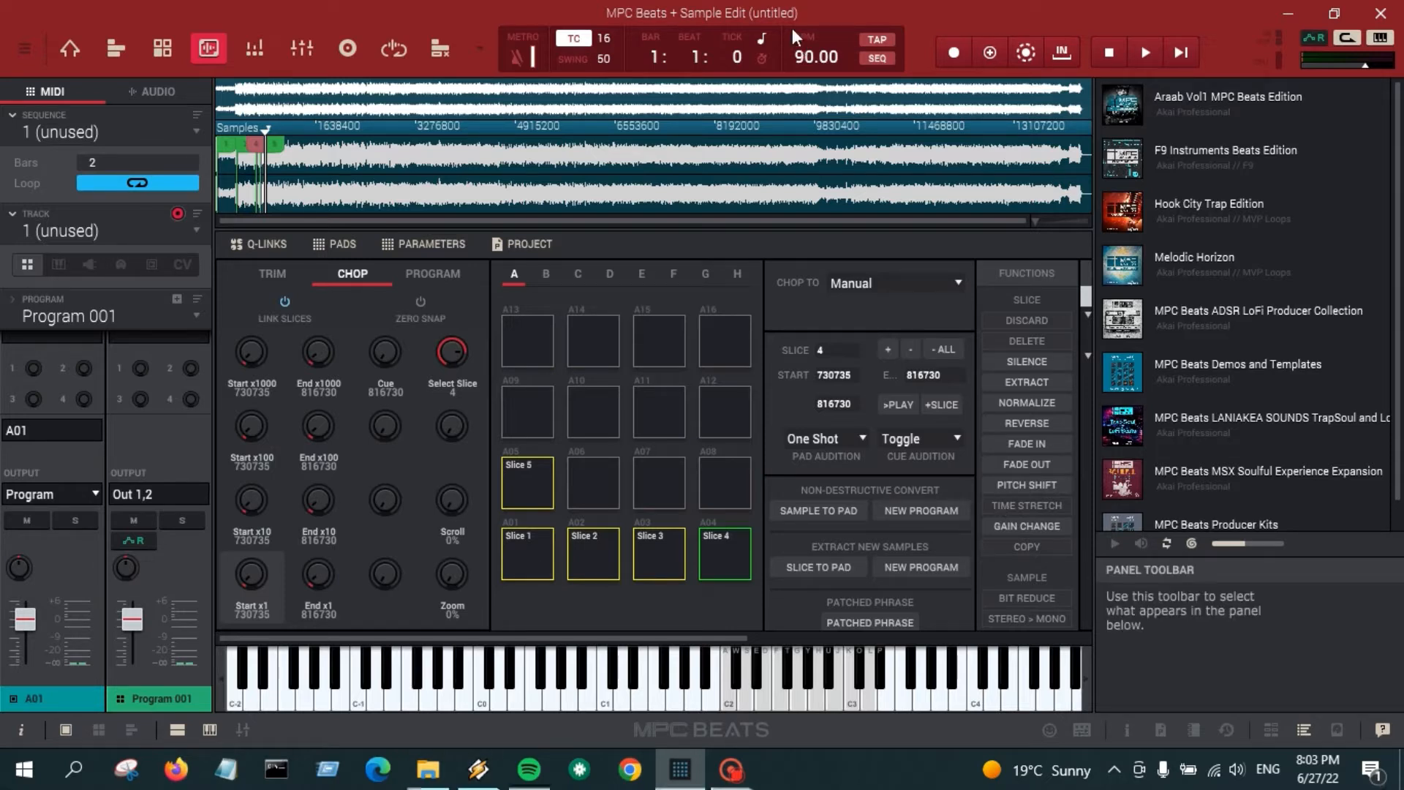
# Step: Switch to Chrome, open the bookmarked Tunebat key and BPM page and maximize the browser window
pyautogui.click(430, 770)
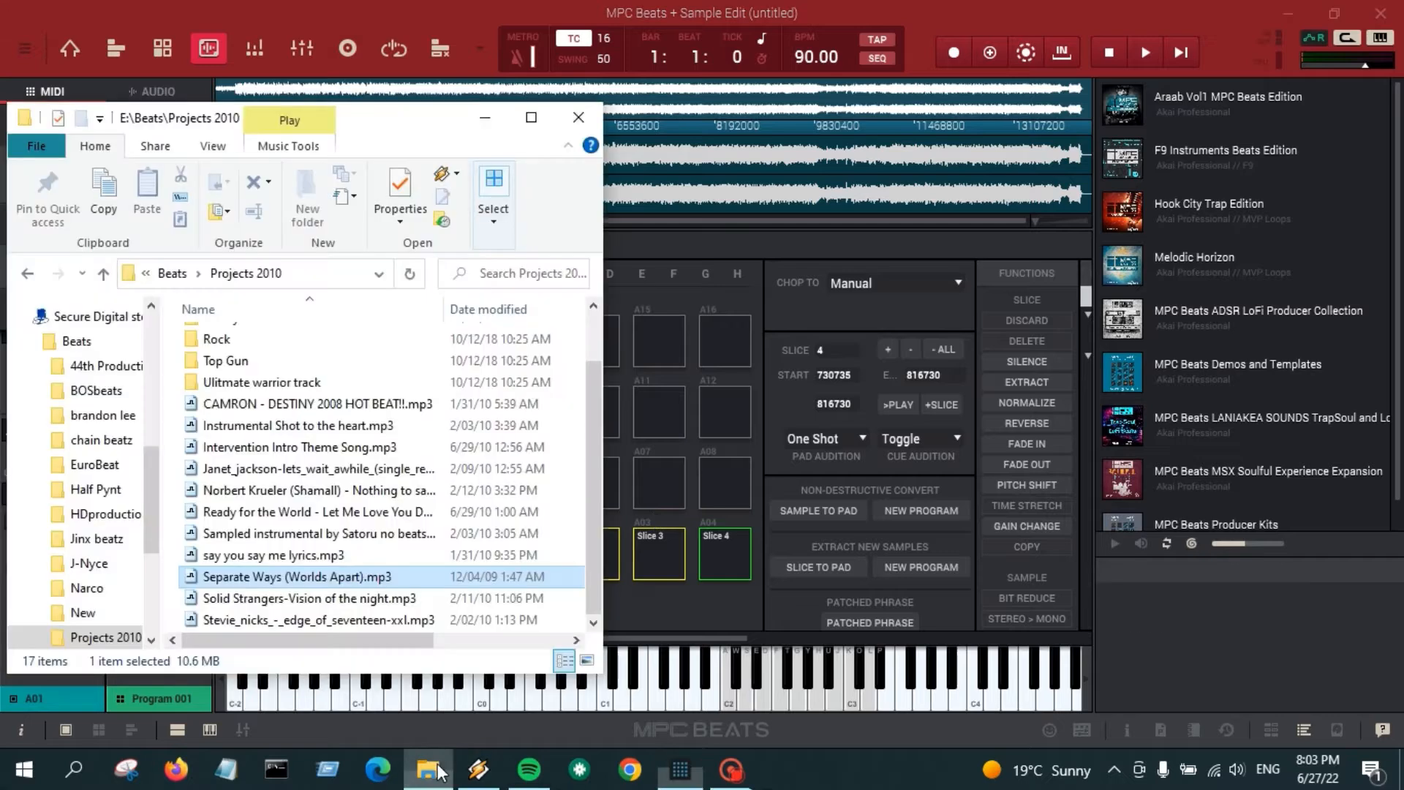
pyautogui.click(631, 770)
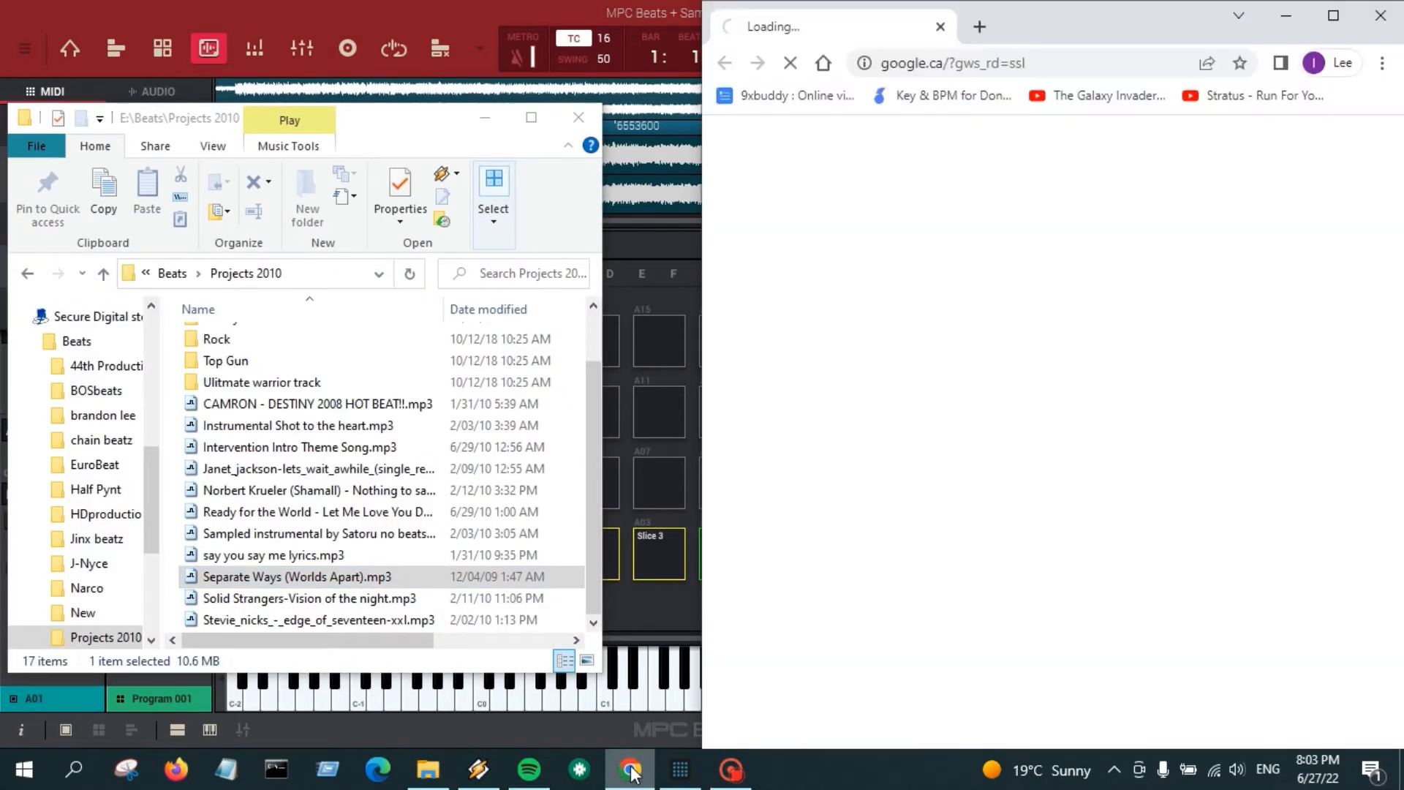
pyautogui.click(484, 117)
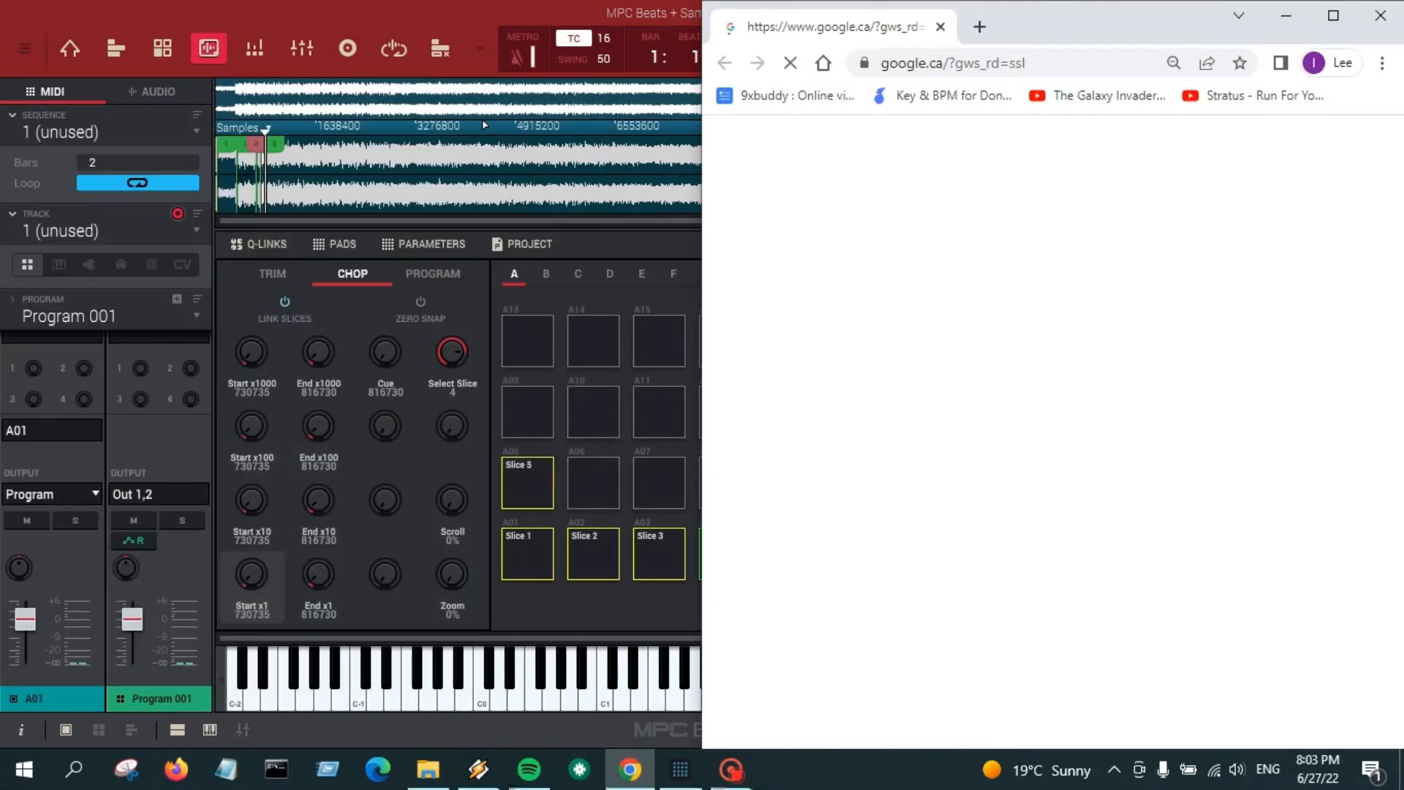
pyautogui.click(935, 93)
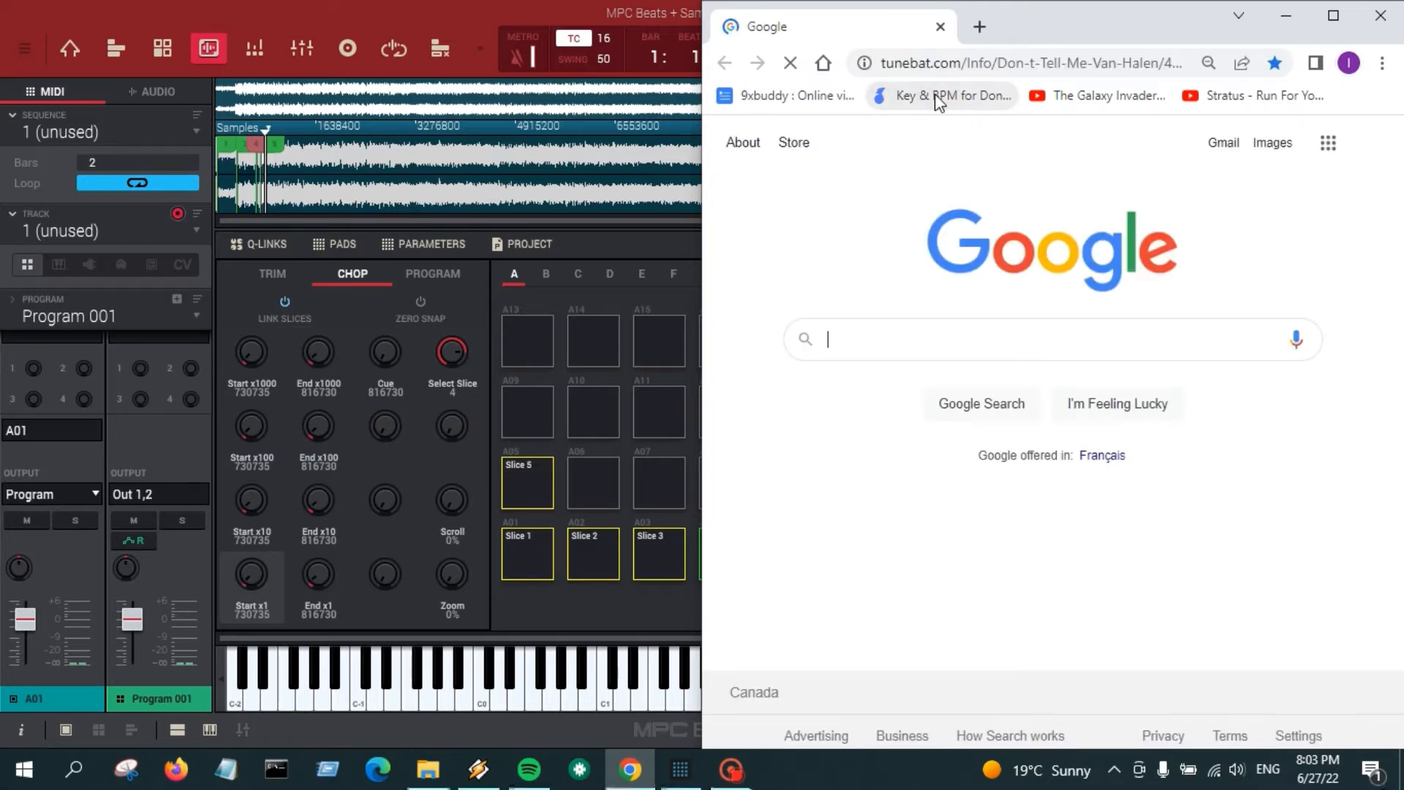
pyautogui.click(1328, 22)
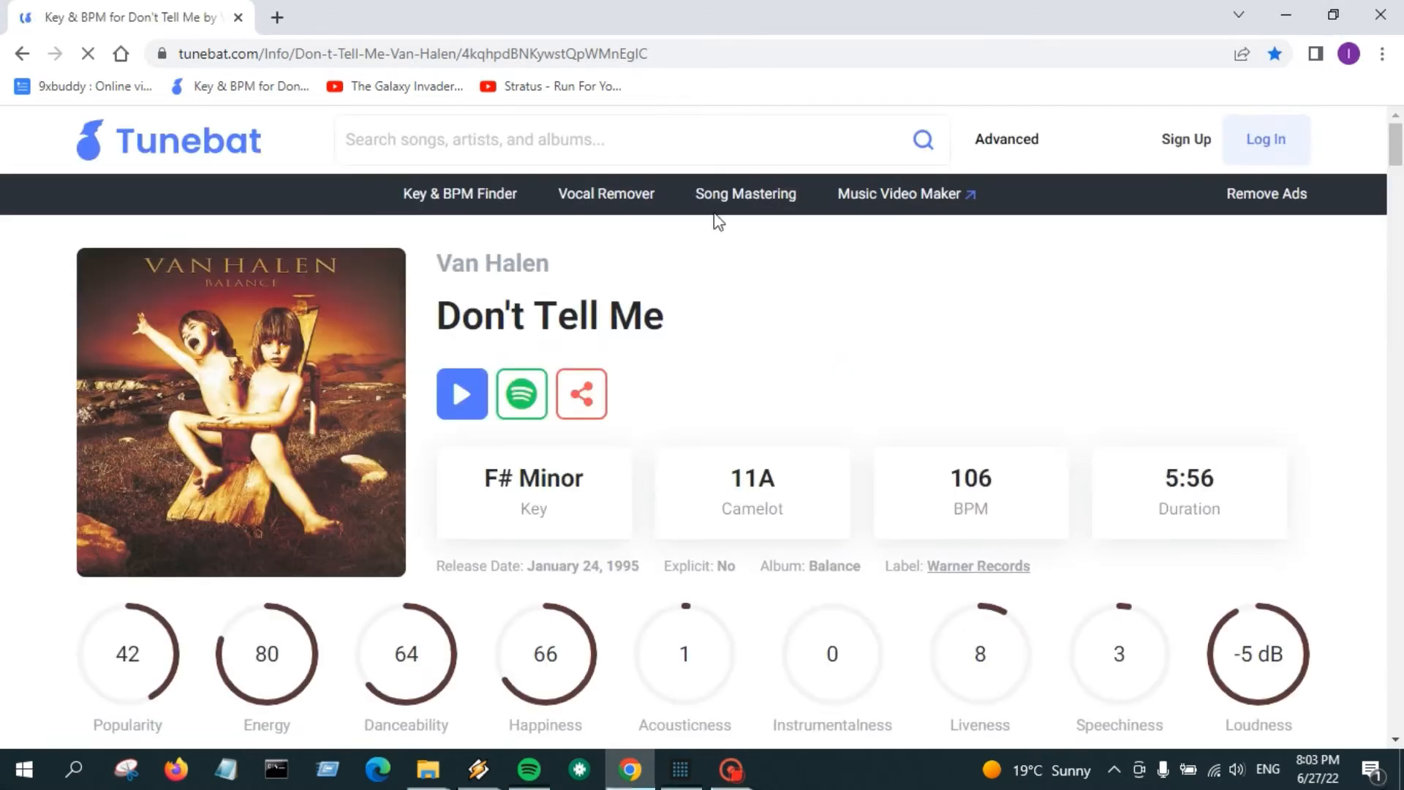
# Step: Search Tunebat for "journey worlds apart", examine the song's BPM in the results and dismiss the video advert
pyautogui.click(446, 130)
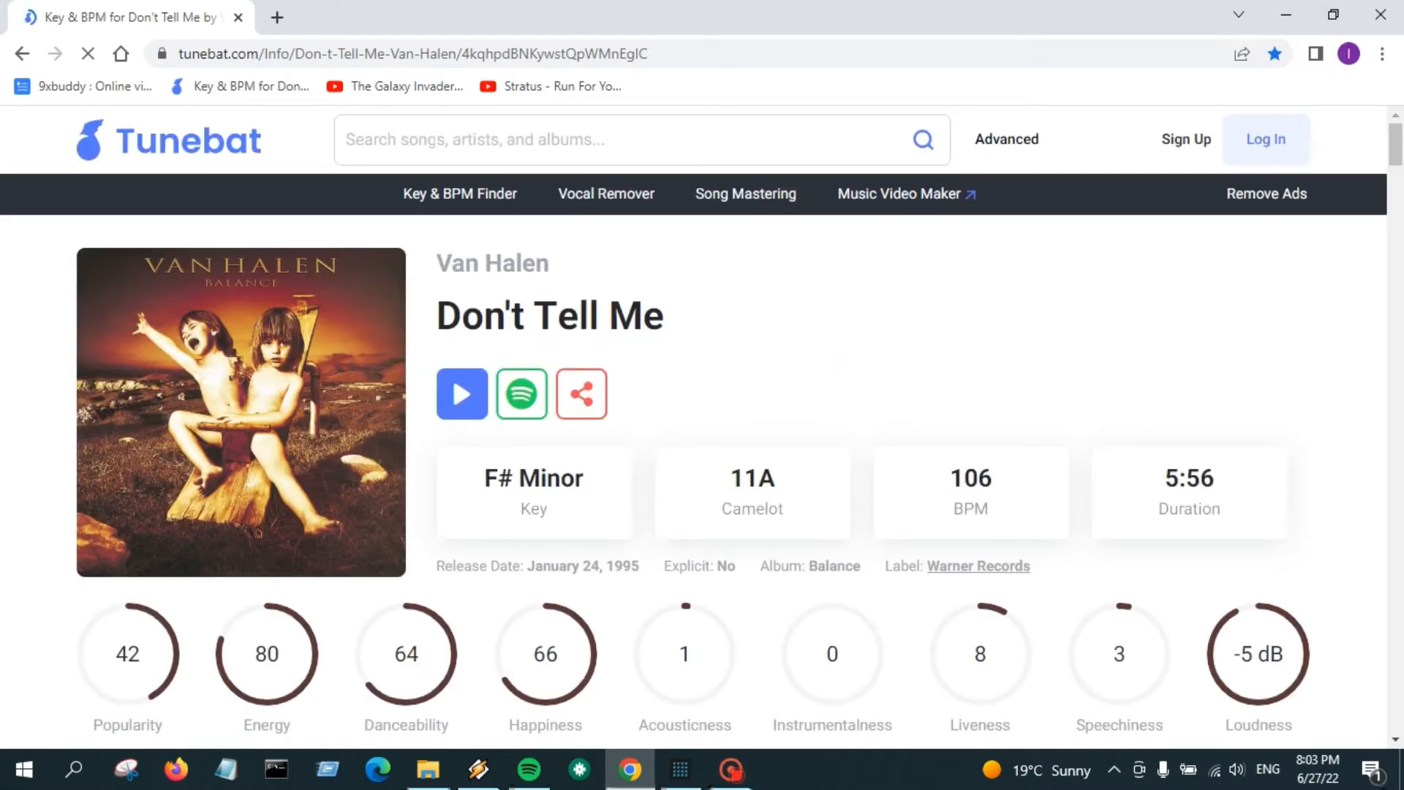
pyautogui.write('journey')
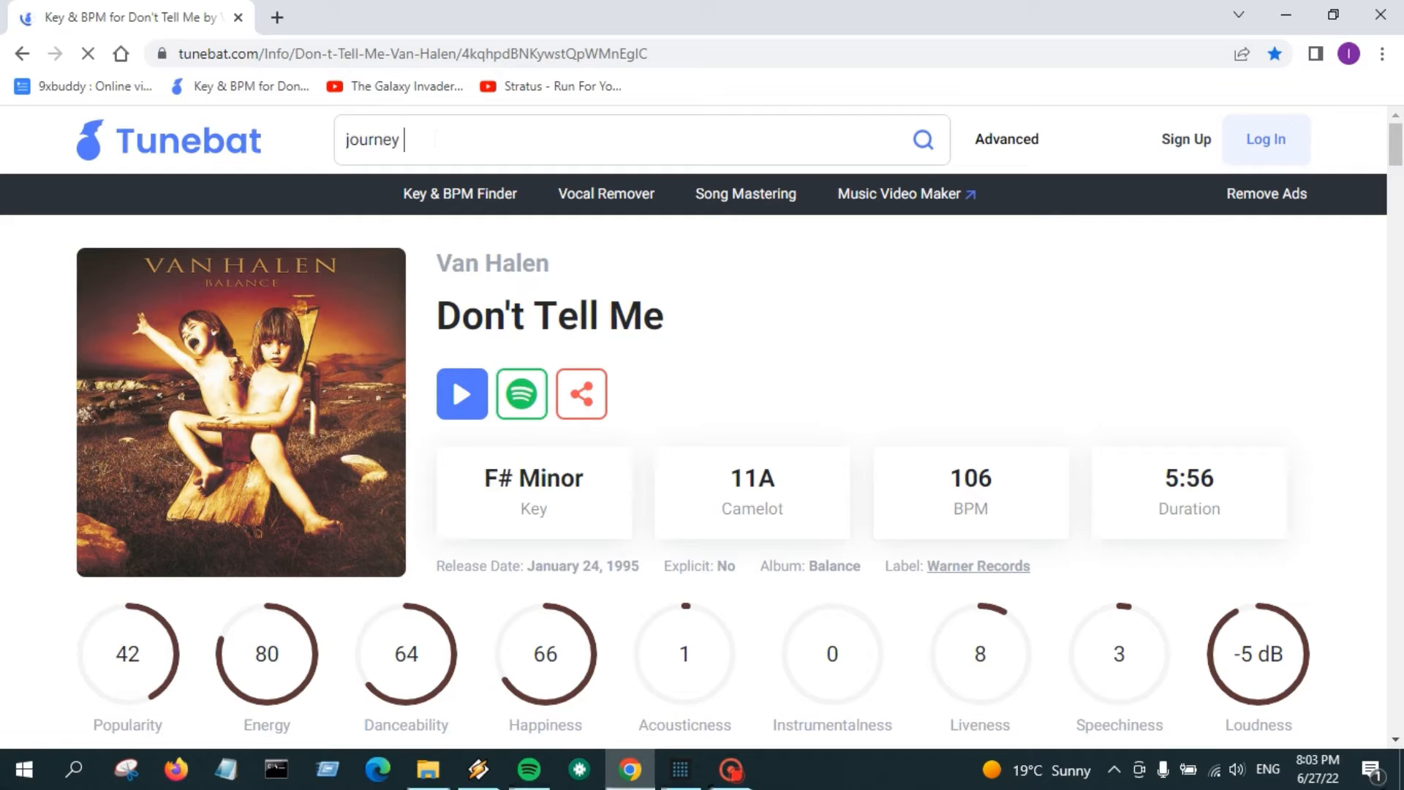
pyautogui.write(' worlds apart')
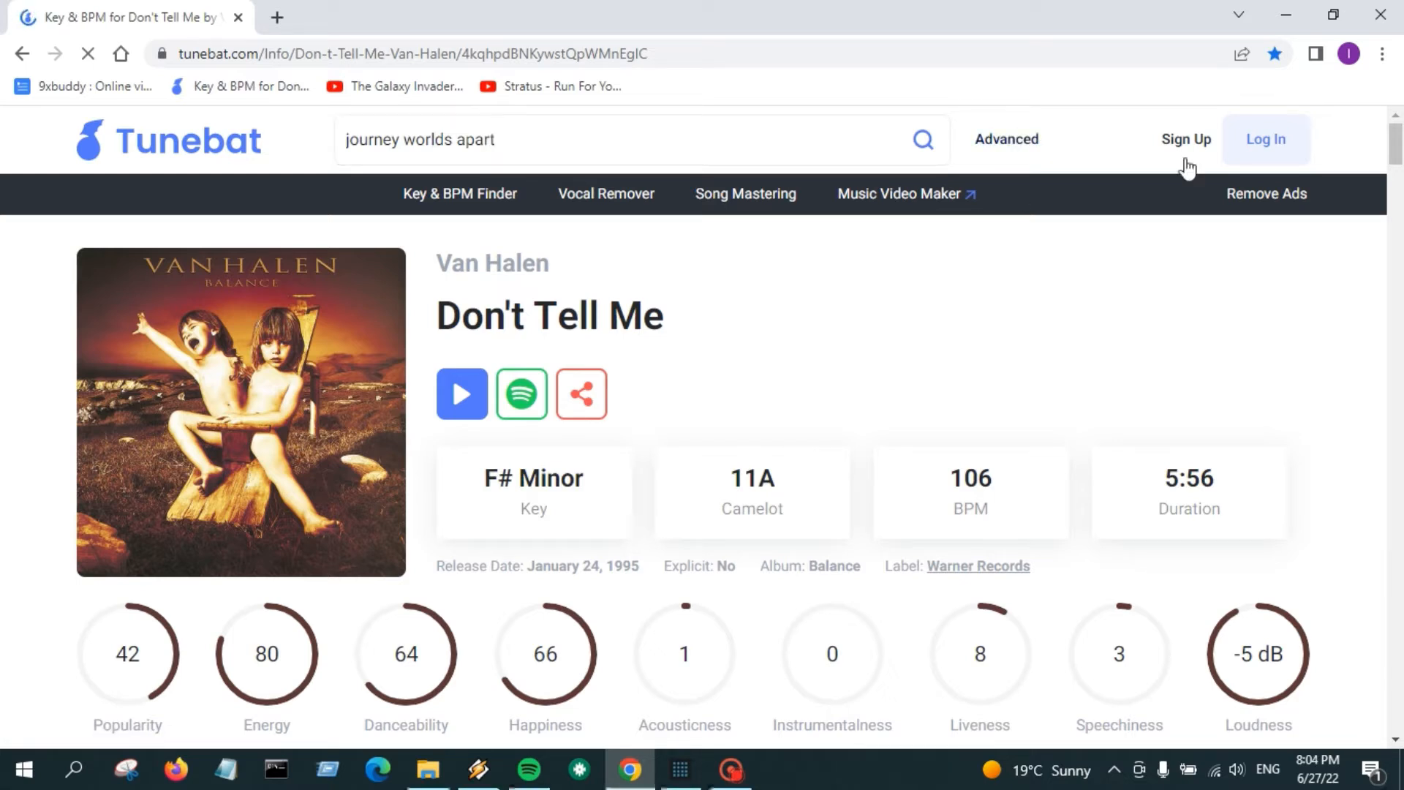
pyautogui.click(942, 147)
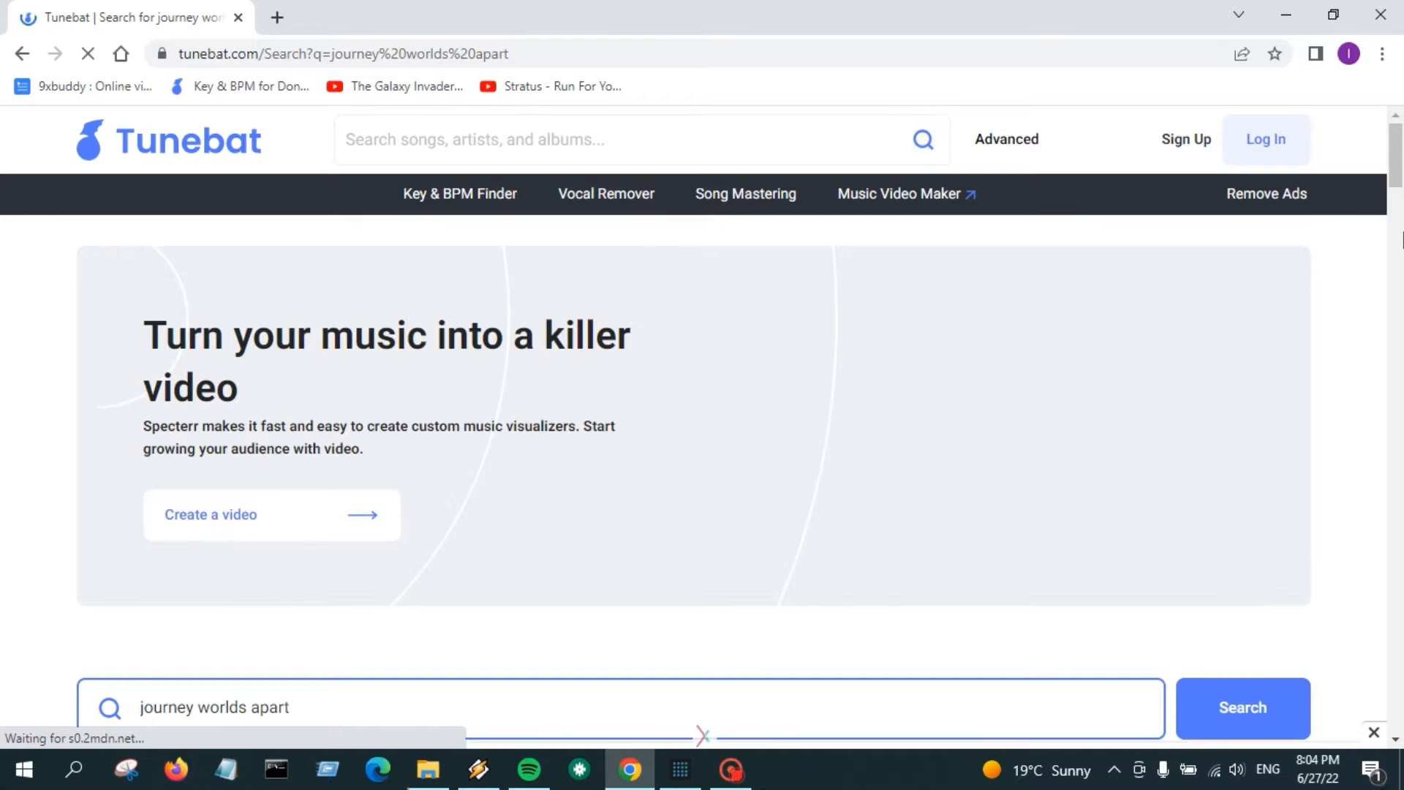
pyautogui.moveTo(1396, 184); pyautogui.dragTo(1400, 232)
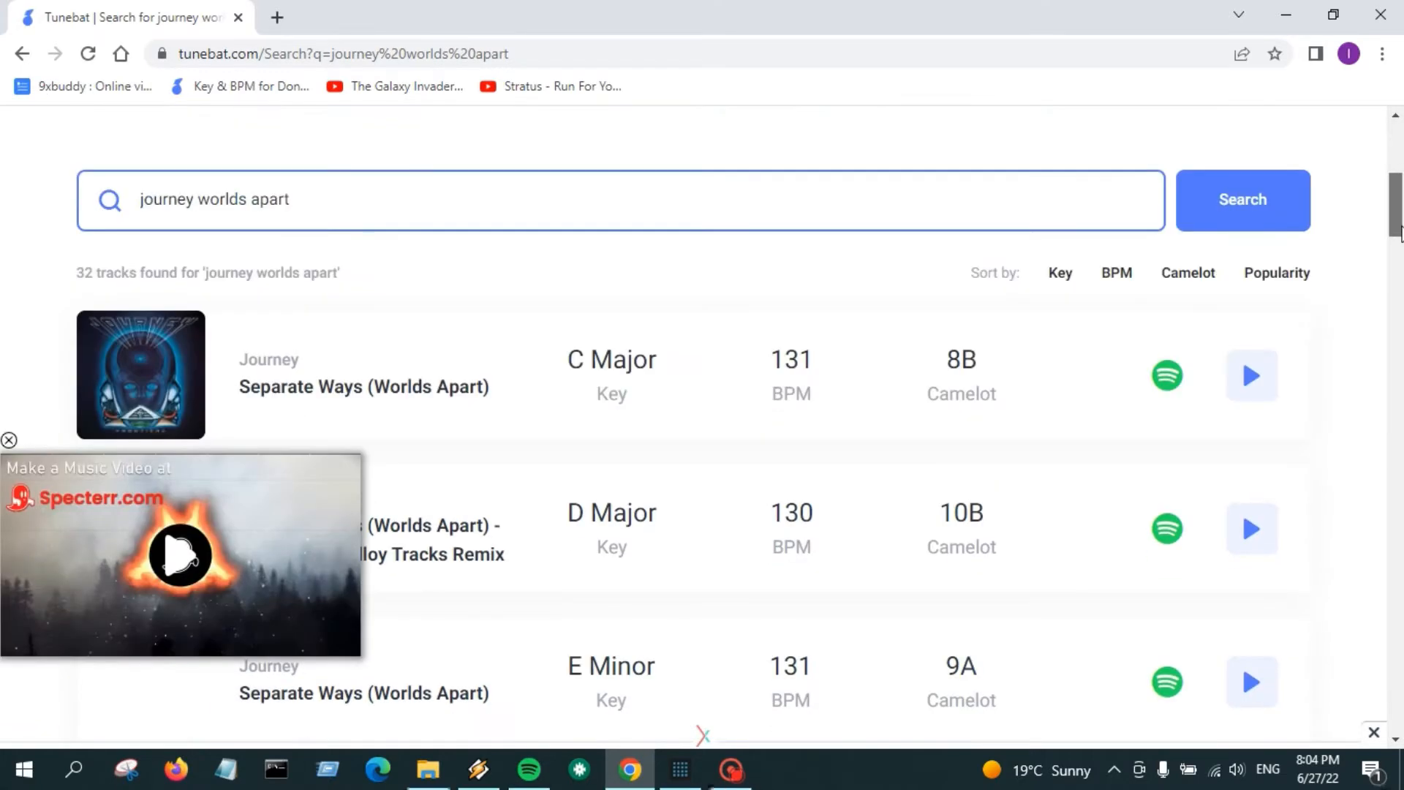
pyautogui.click(10, 442)
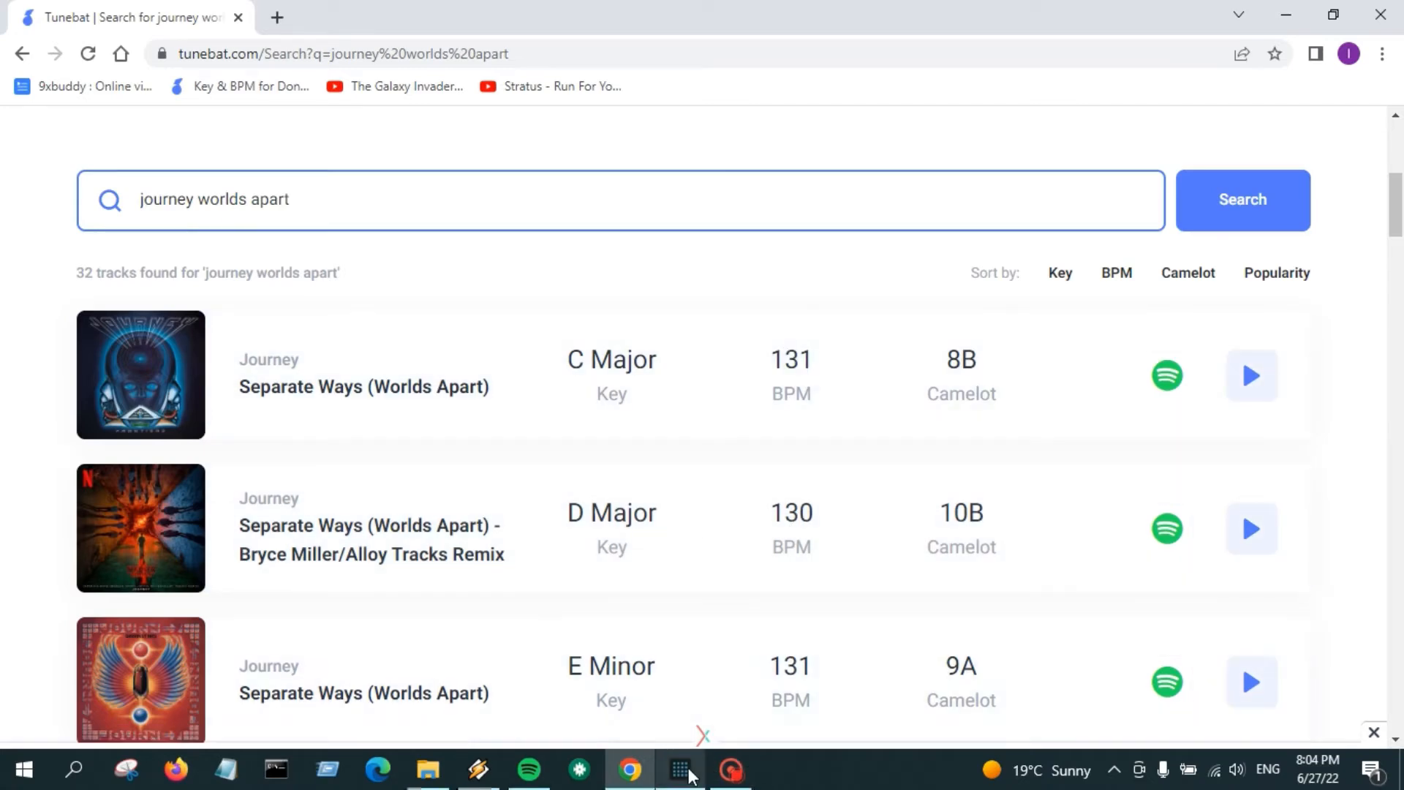
# Step: Switch back to MPC Beats and set the sequence tempo to 131 BPM
pyautogui.click(682, 767)
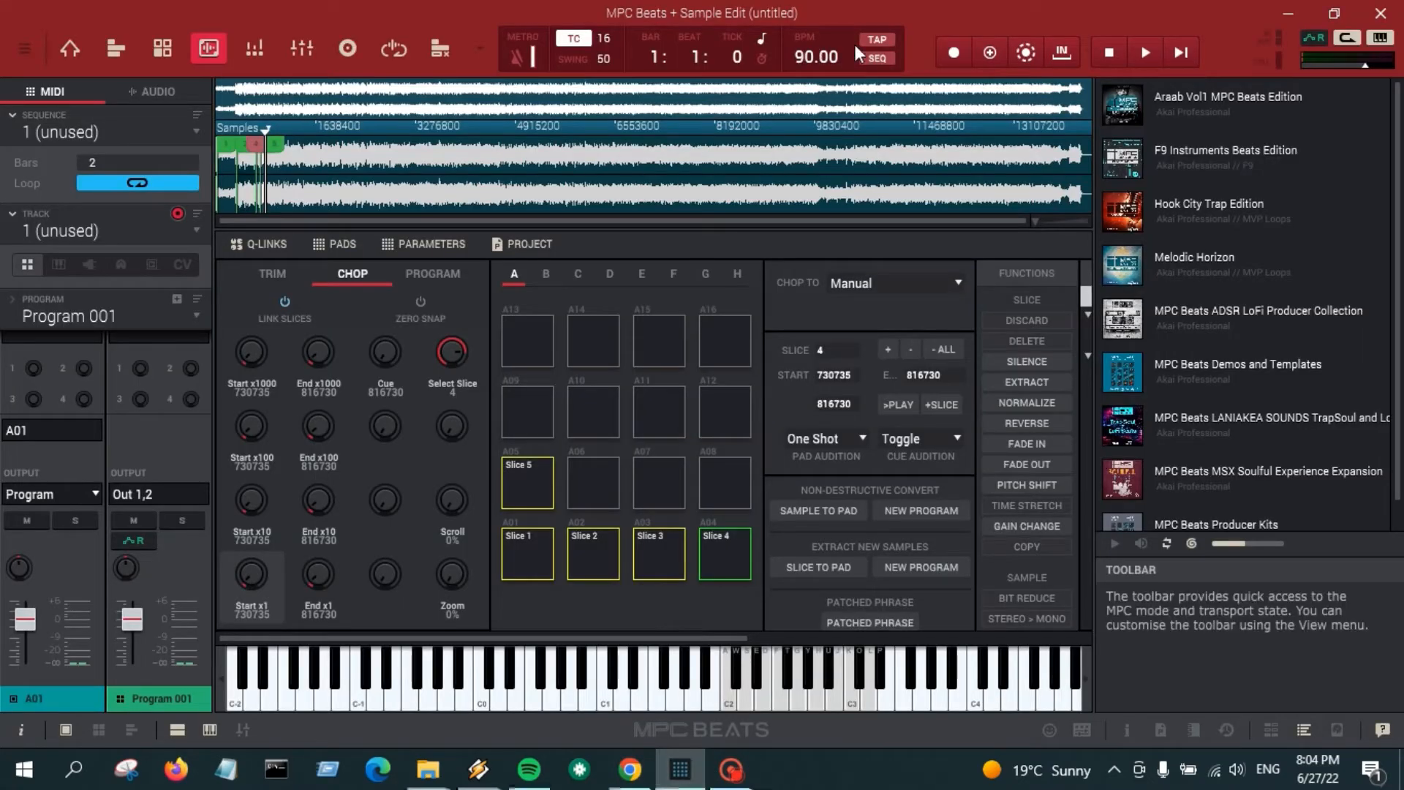
pyautogui.doubleClick(818, 57)
pyautogui.write('131')
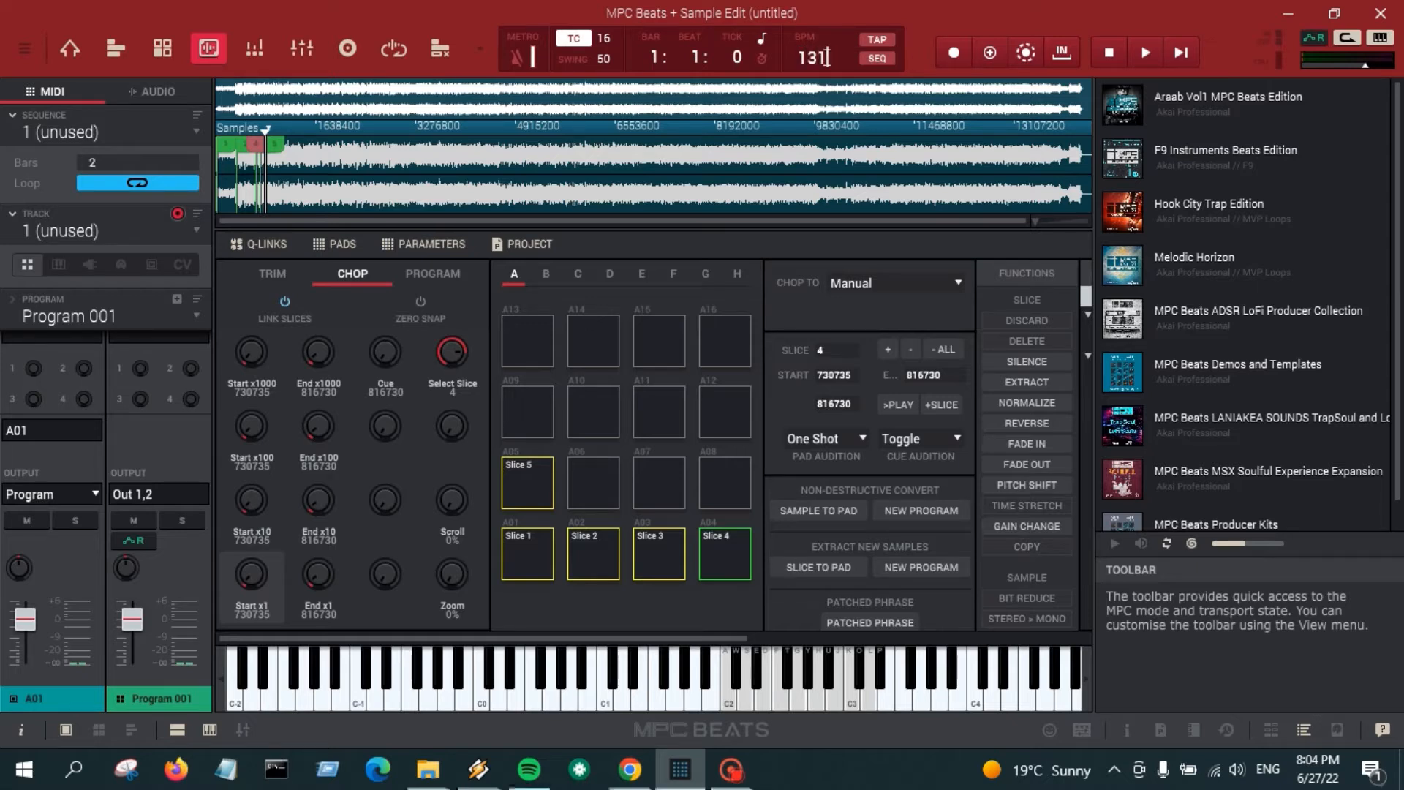
pyautogui.press('Return')
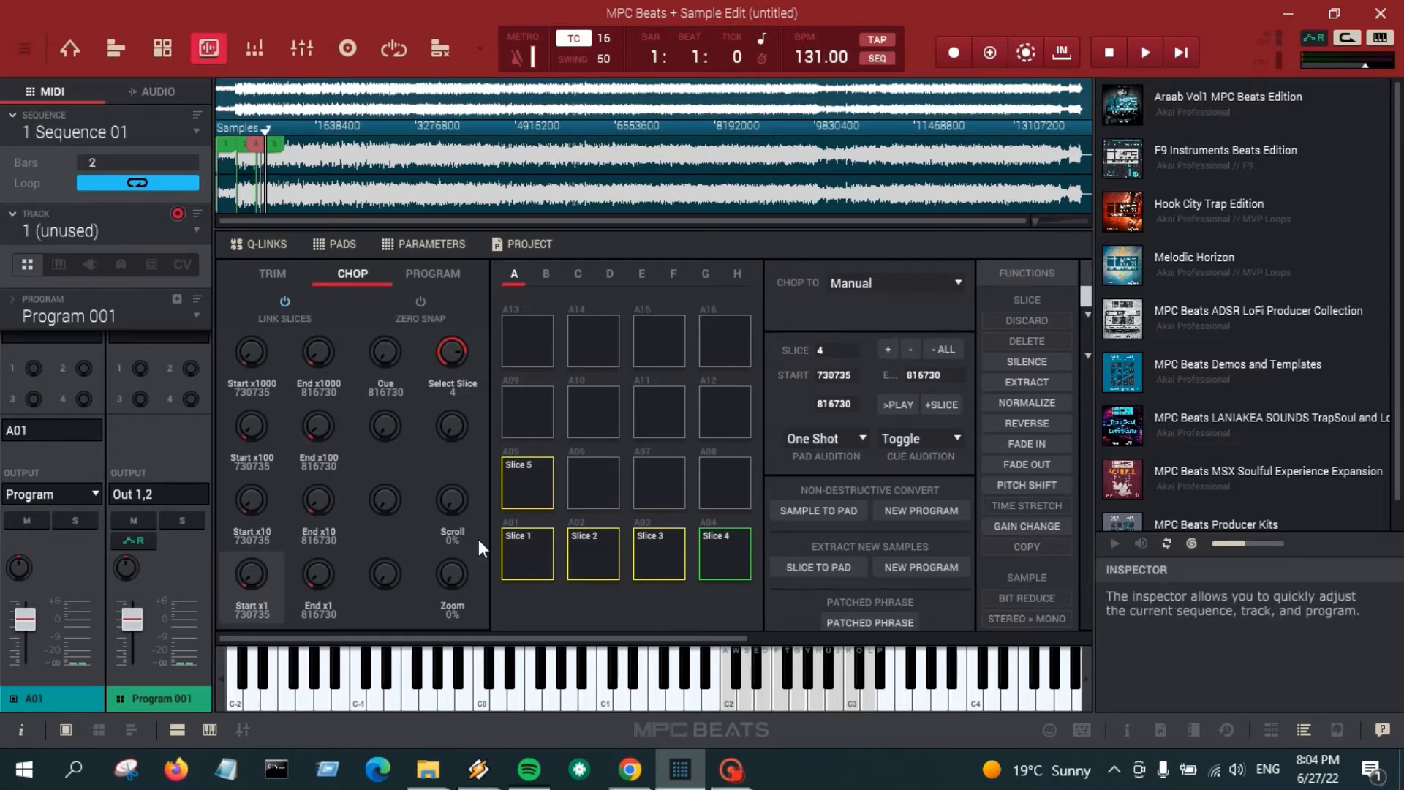
# Step: Audition slices 1, 3, 4 and 5 from pads A01, A03, A04 and A05
pyautogui.click(521, 542)
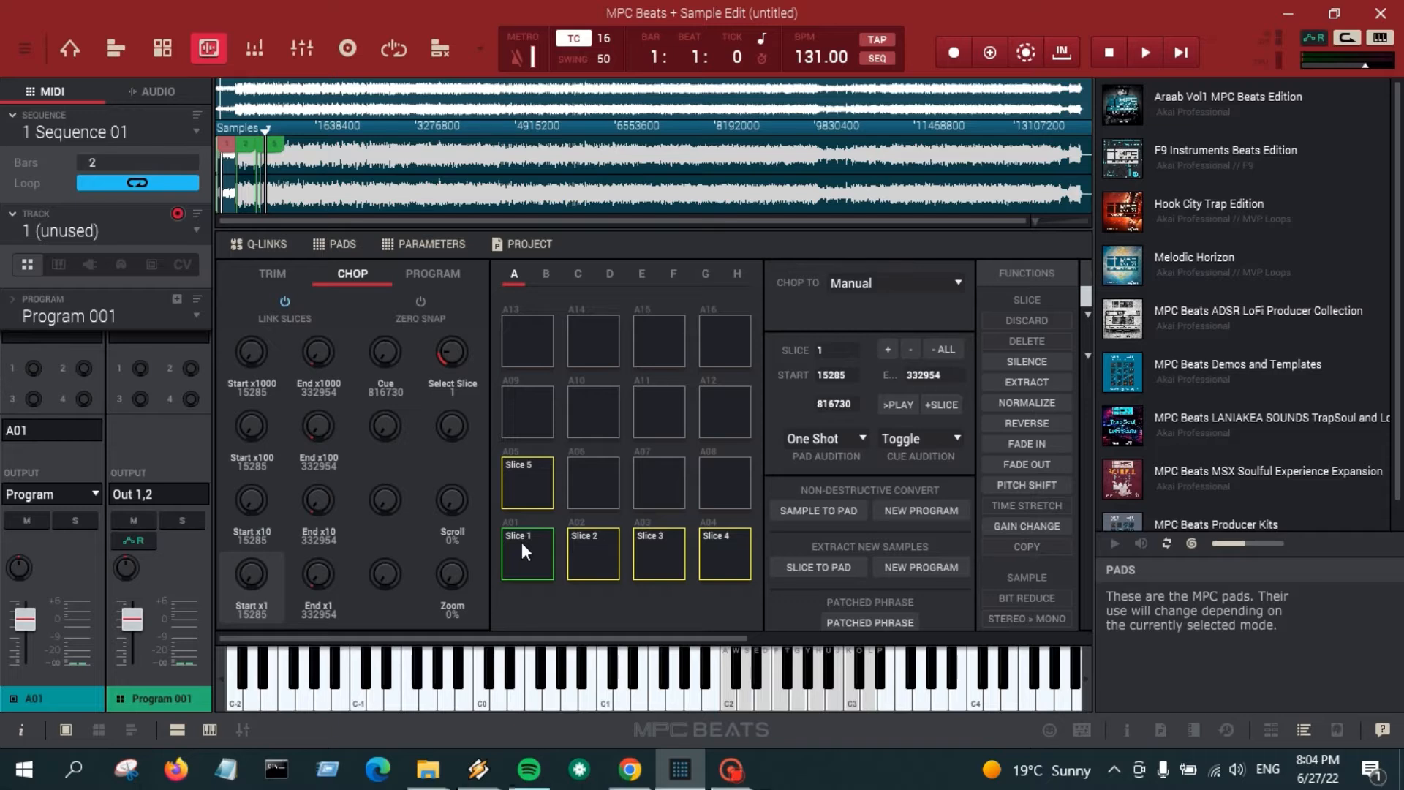
pyautogui.click(634, 539)
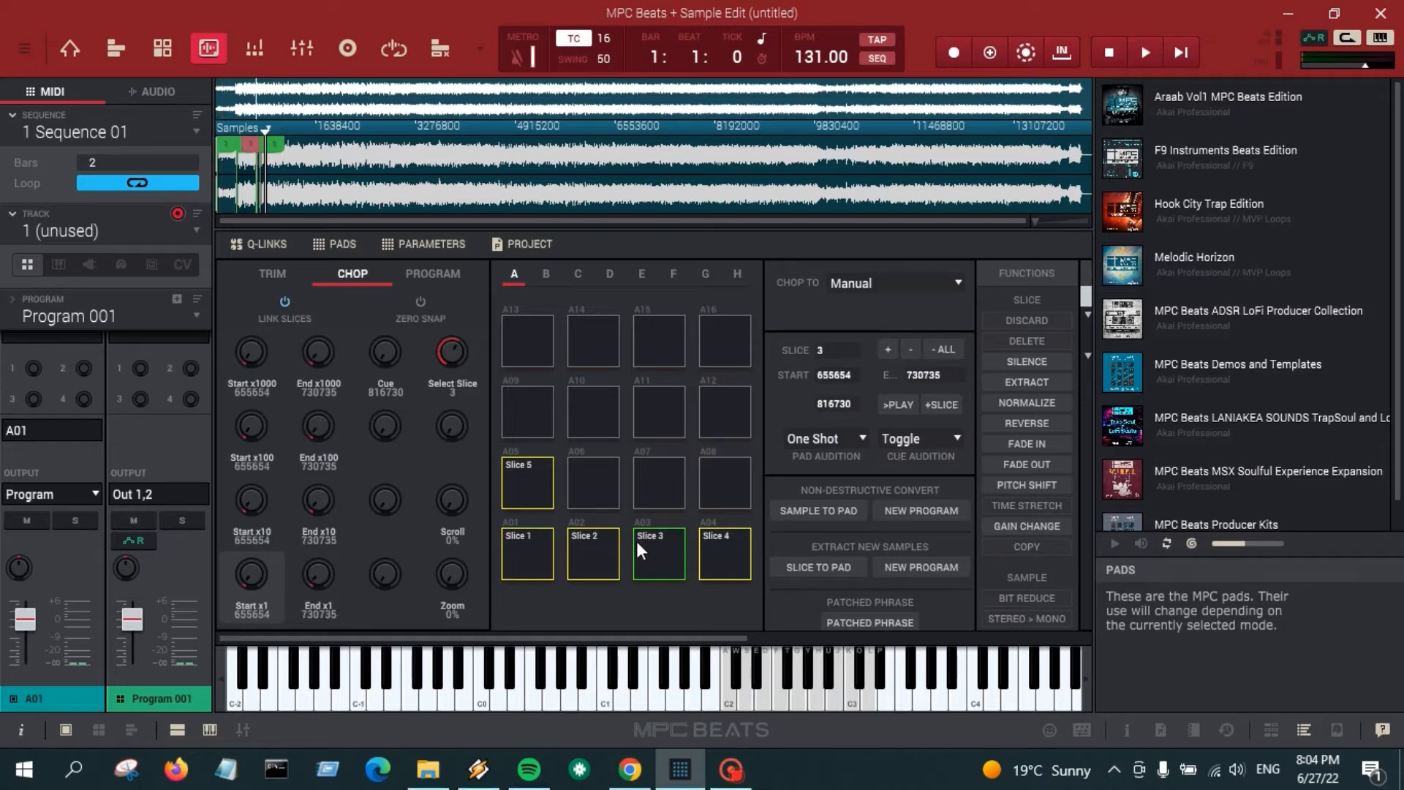
pyautogui.click(727, 551)
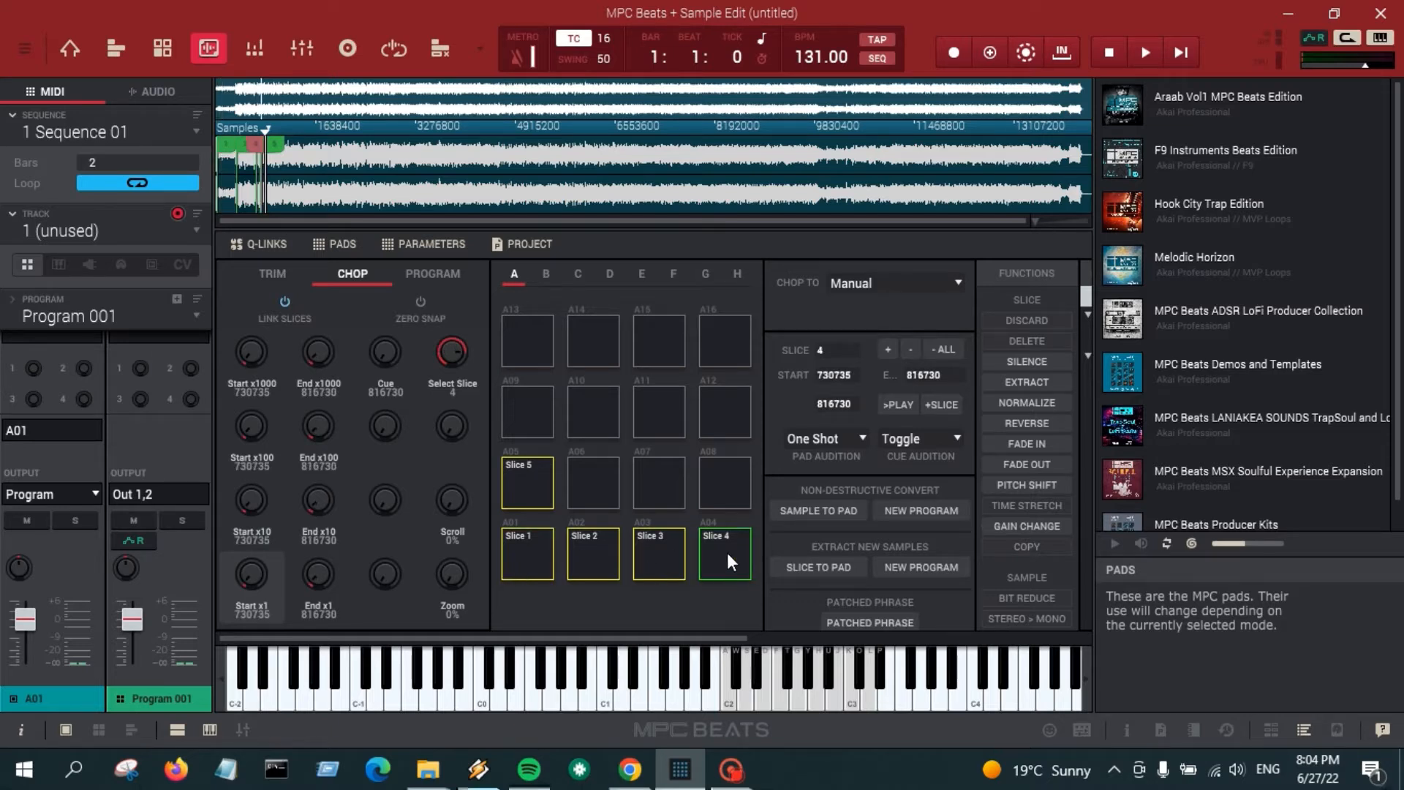
pyautogui.click(529, 466)
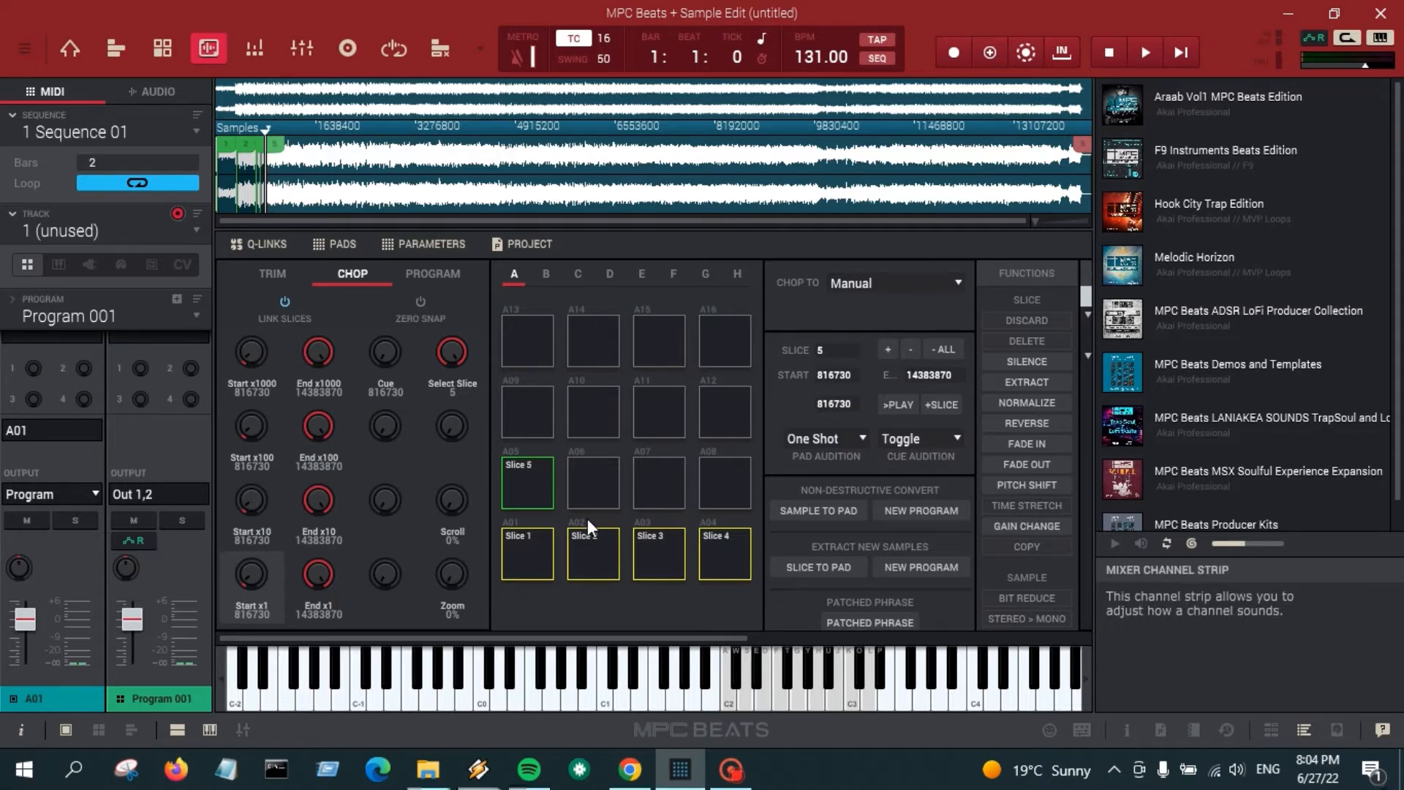
# Step: Extract slice 1 as a new cropped sample to pad A01 of Program 001 and return to Main Mode
pyautogui.click(530, 550)
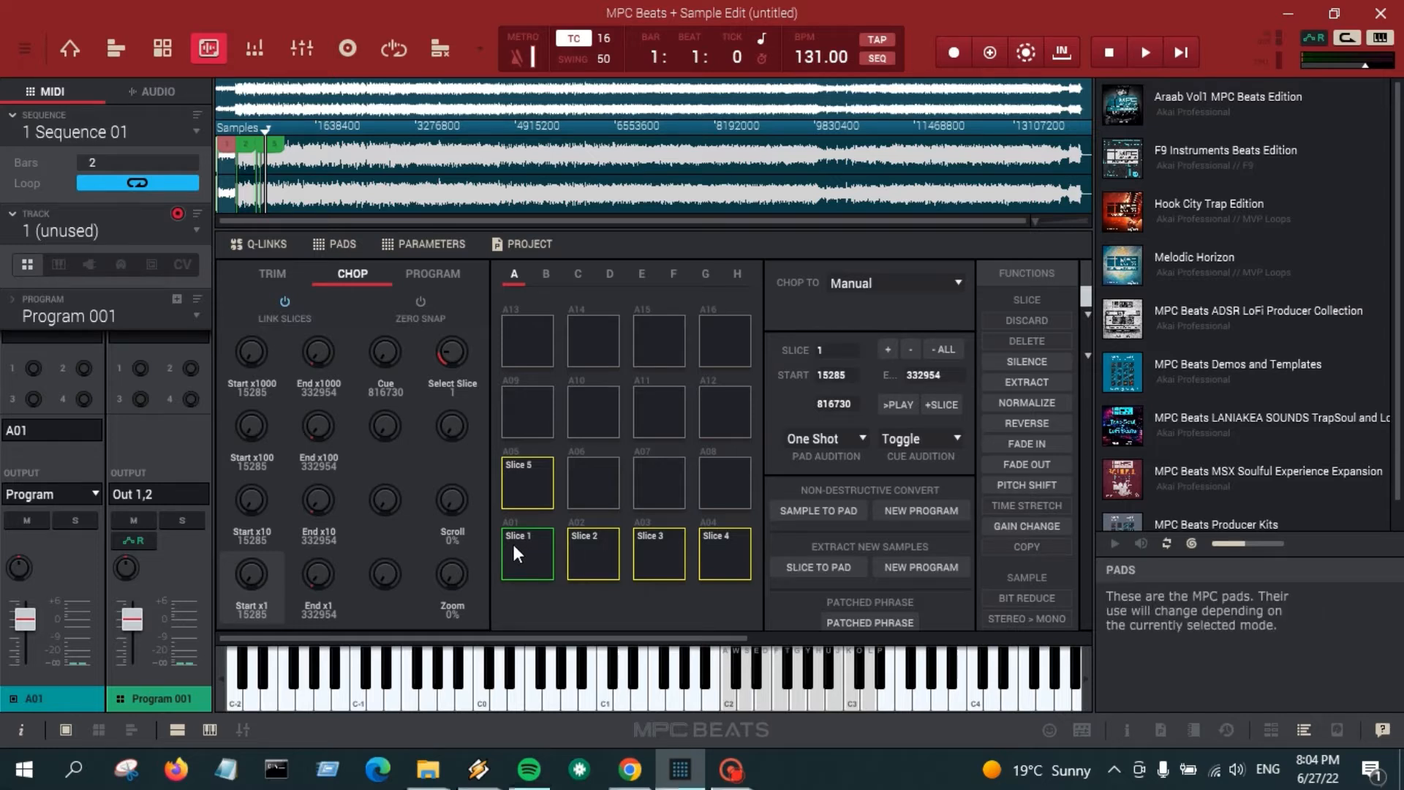
pyautogui.click(804, 561)
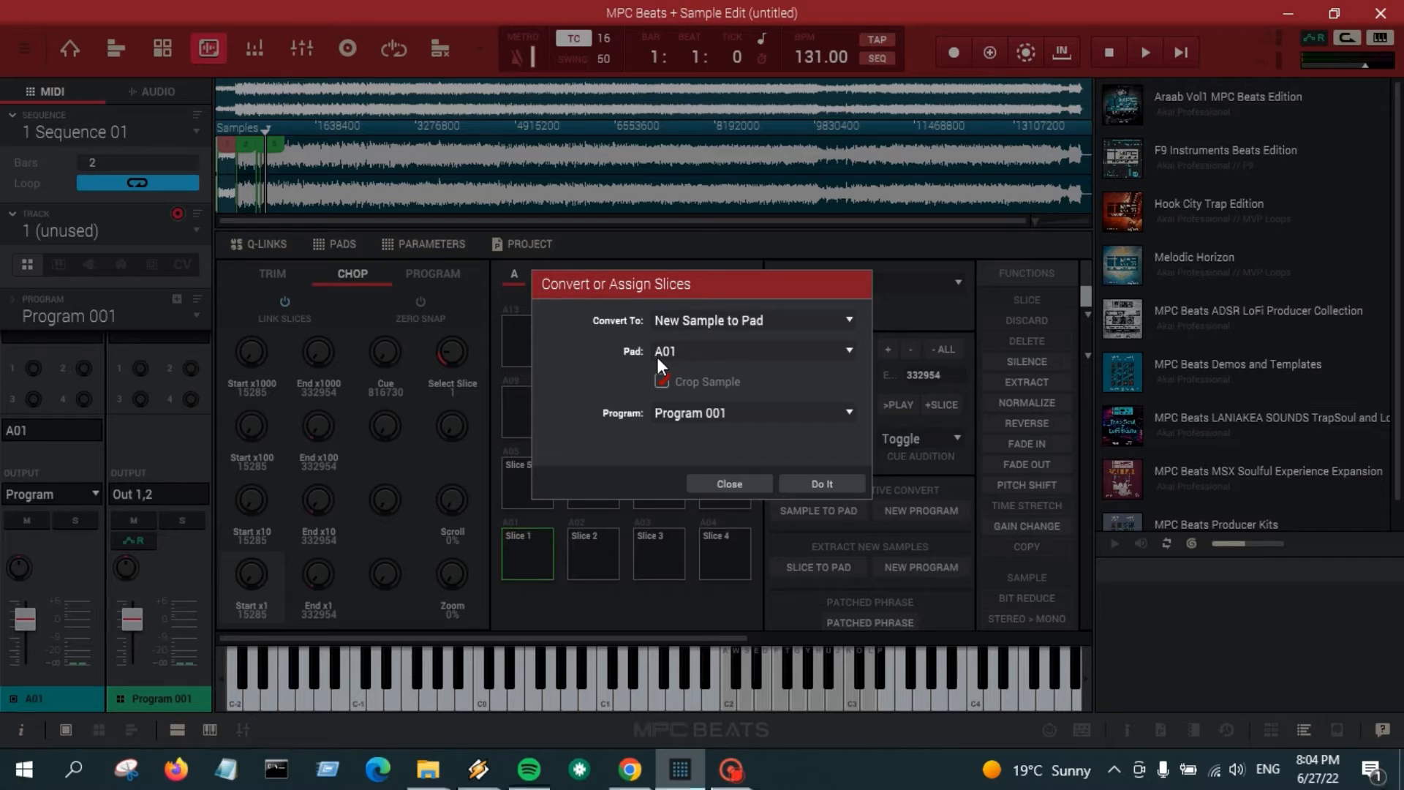
pyautogui.click(805, 483)
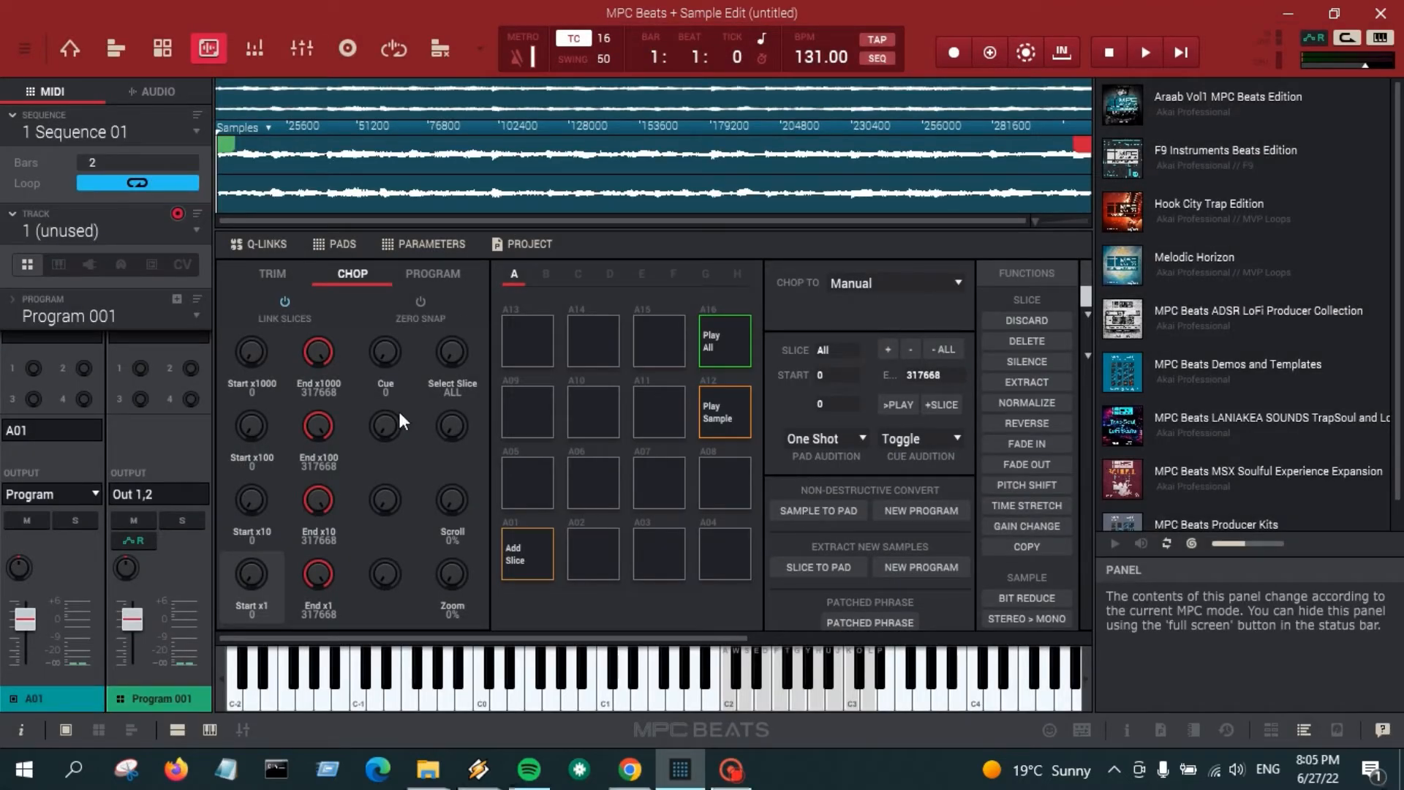
pyautogui.click(68, 45)
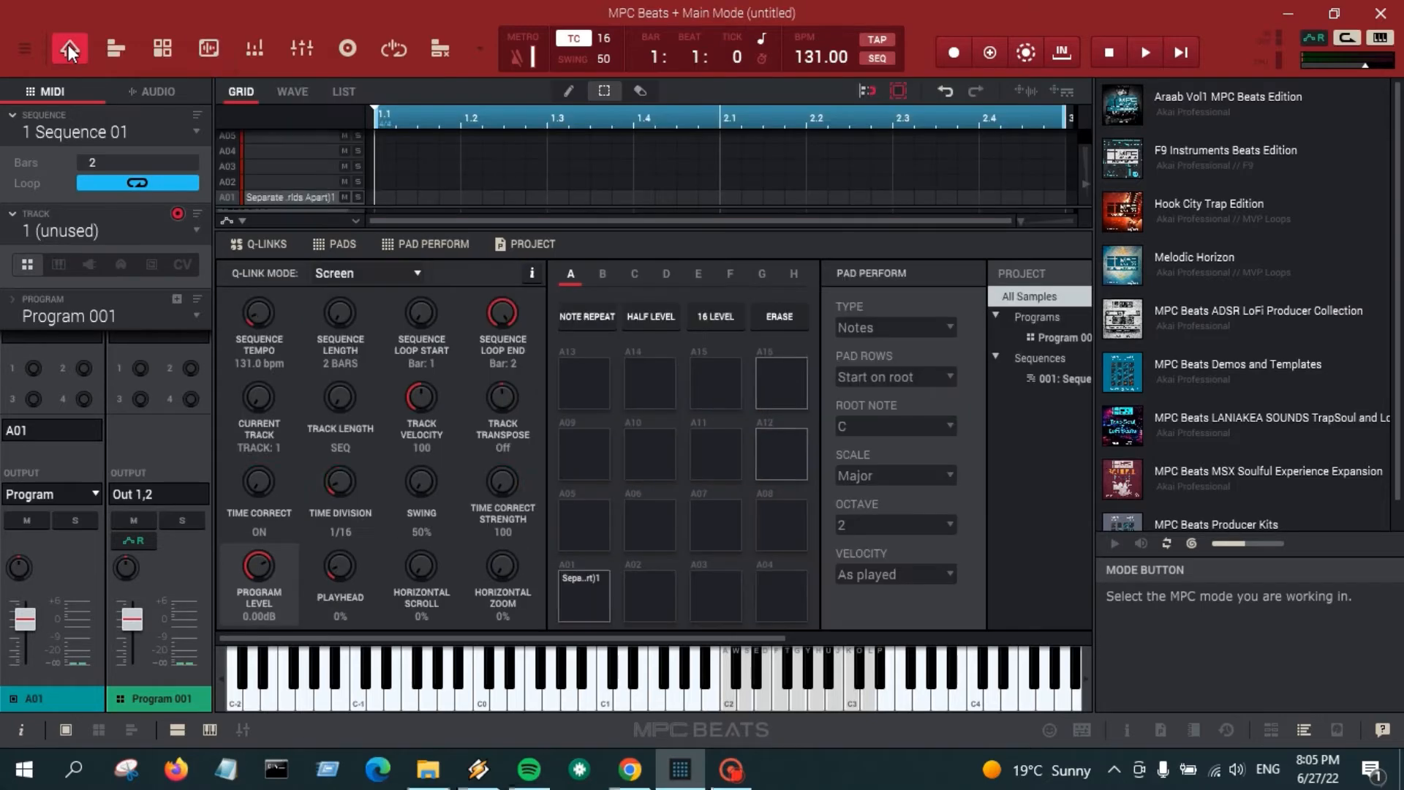
# Step: Add an A01 note at the start of bar 1 and set the sequence length to 8 bars
pyautogui.click(389, 198)
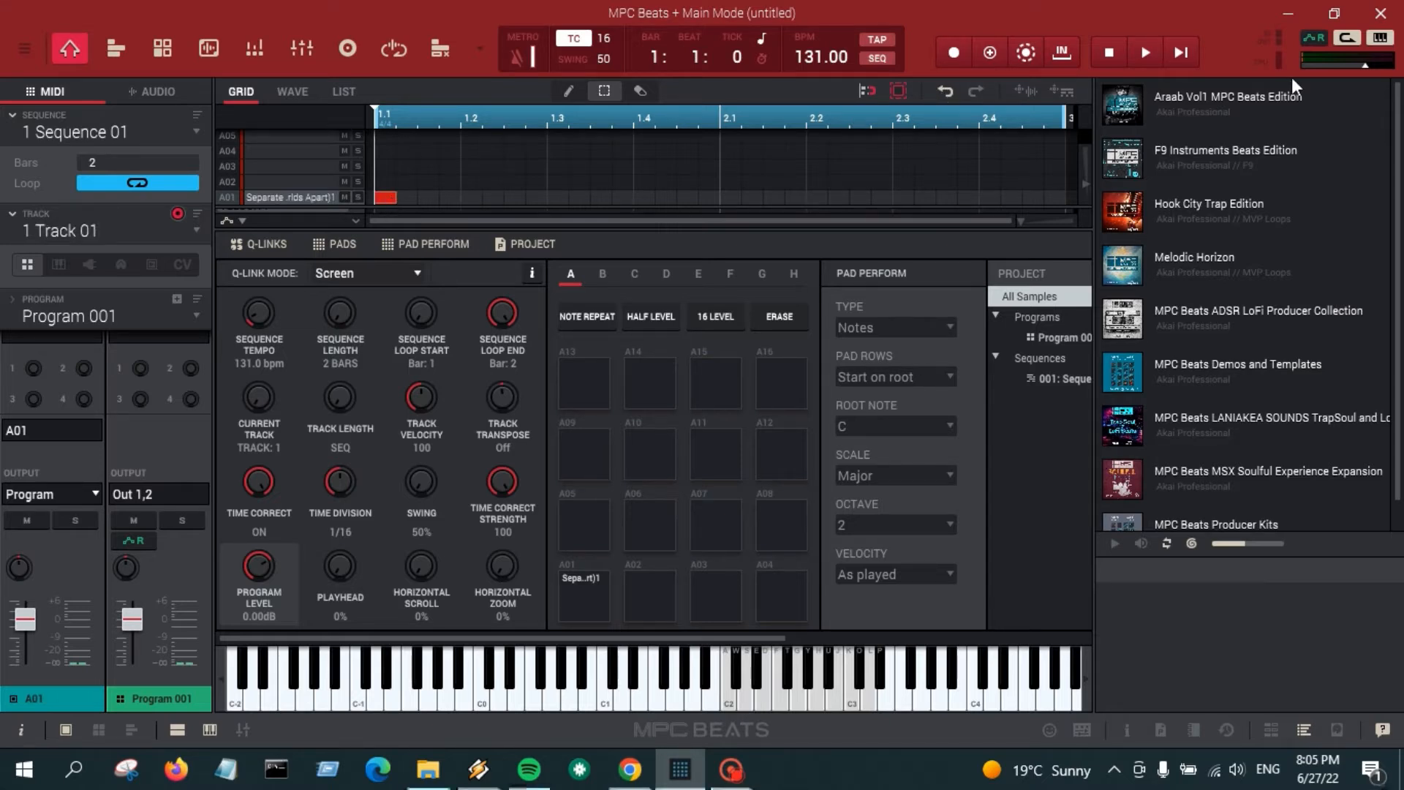
pyautogui.click(125, 160)
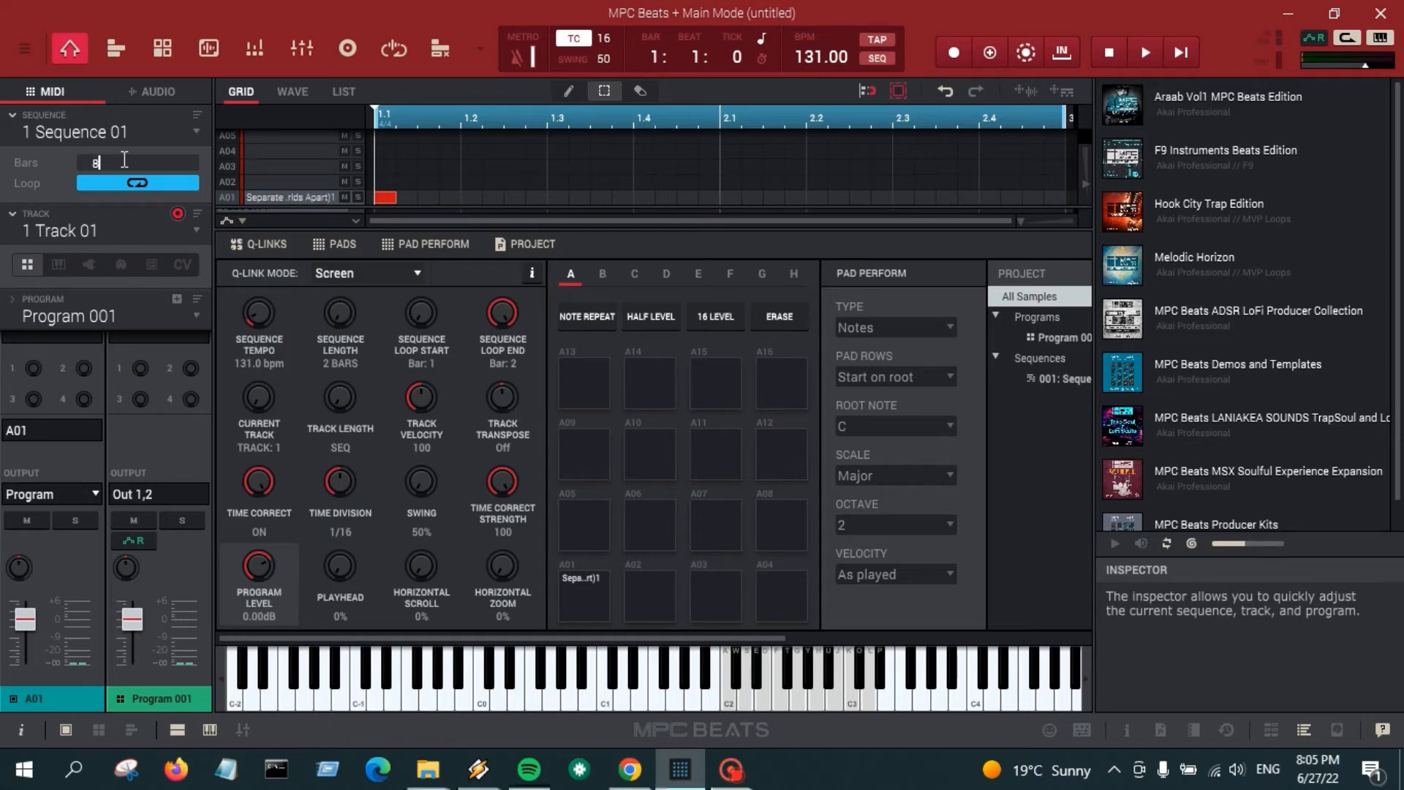
pyautogui.press('Return')
pyautogui.press('Return')
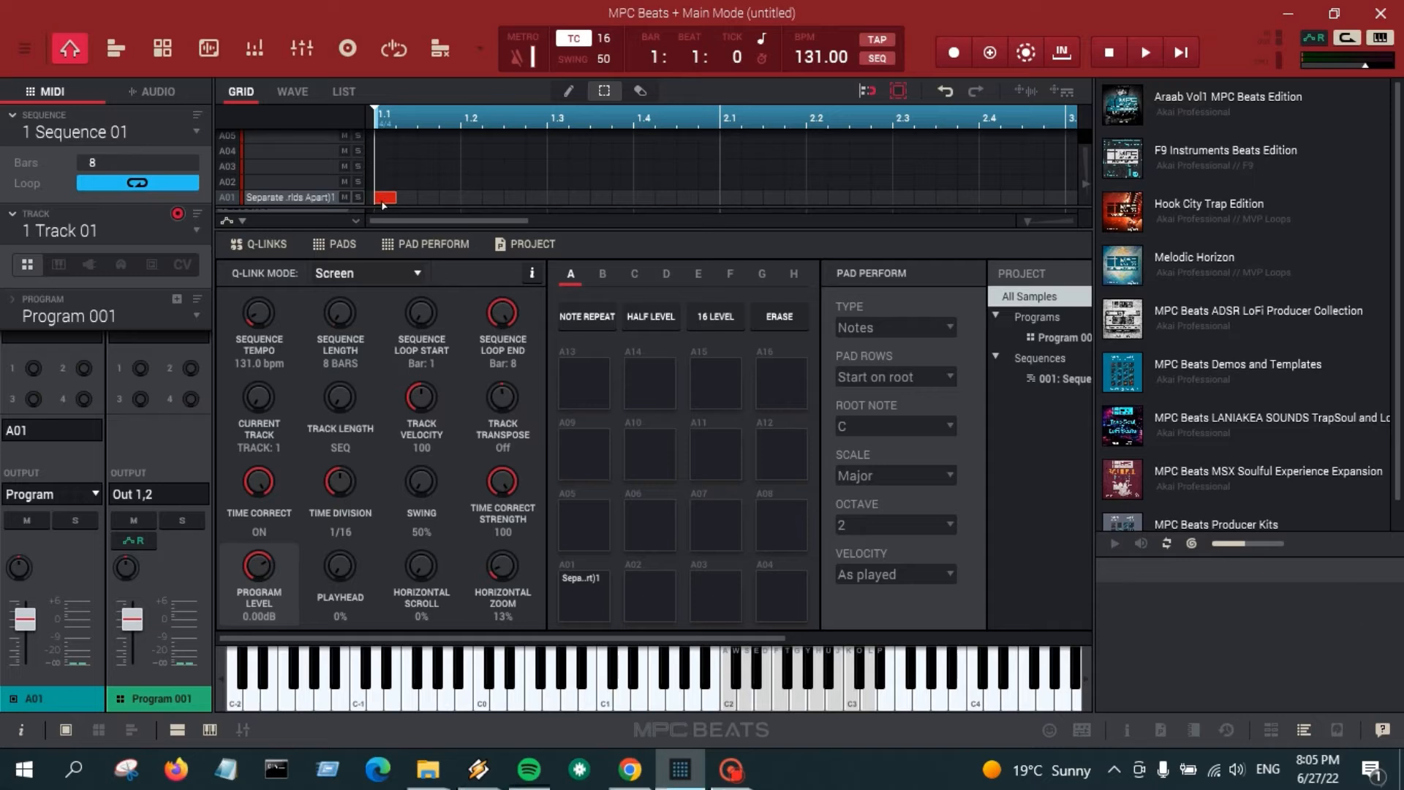
# Step: Play the sequence through bar 4, stop it and place a second A01 note at the start of bar 5
pyautogui.click(1182, 50)
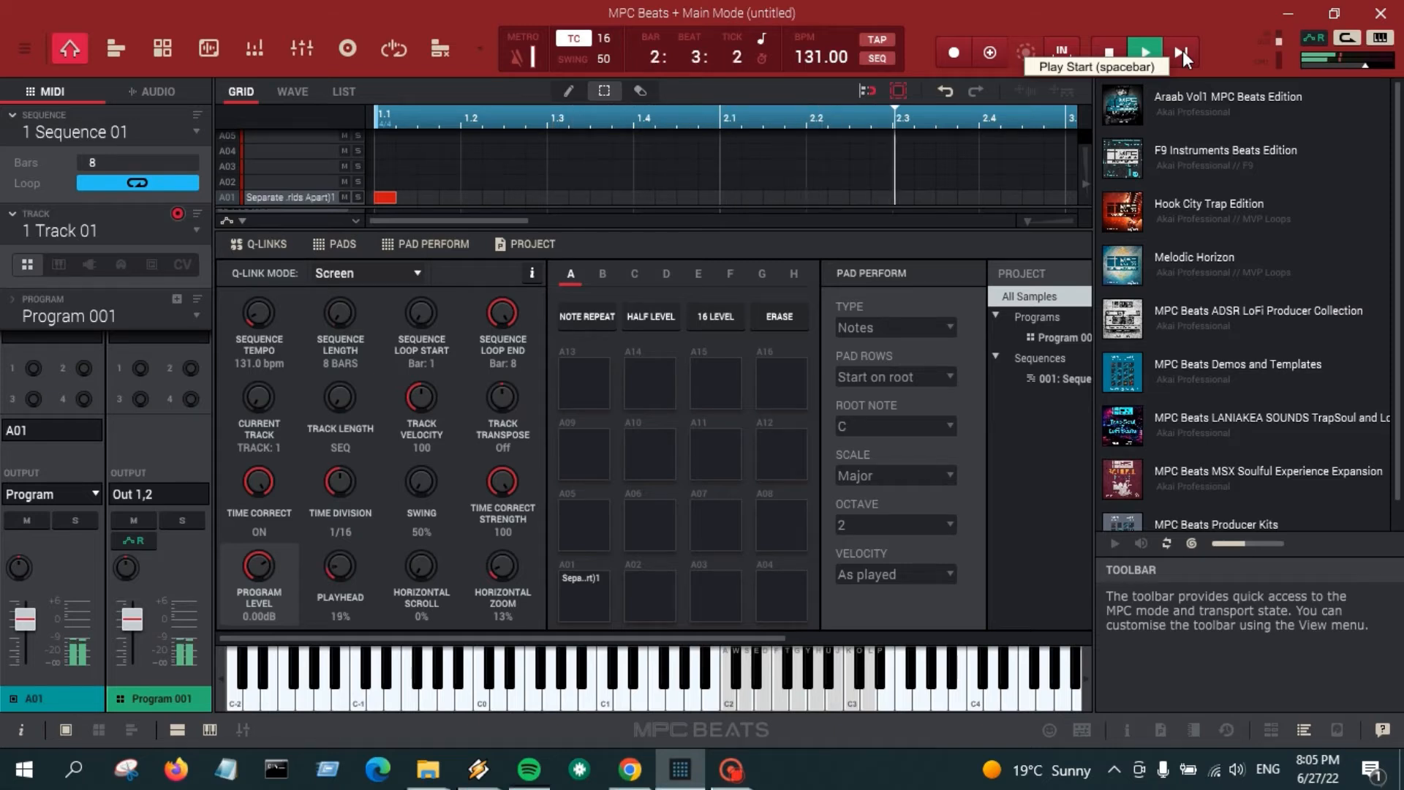
pyautogui.moveTo(659, 117); pyautogui.dragTo(659, 6)
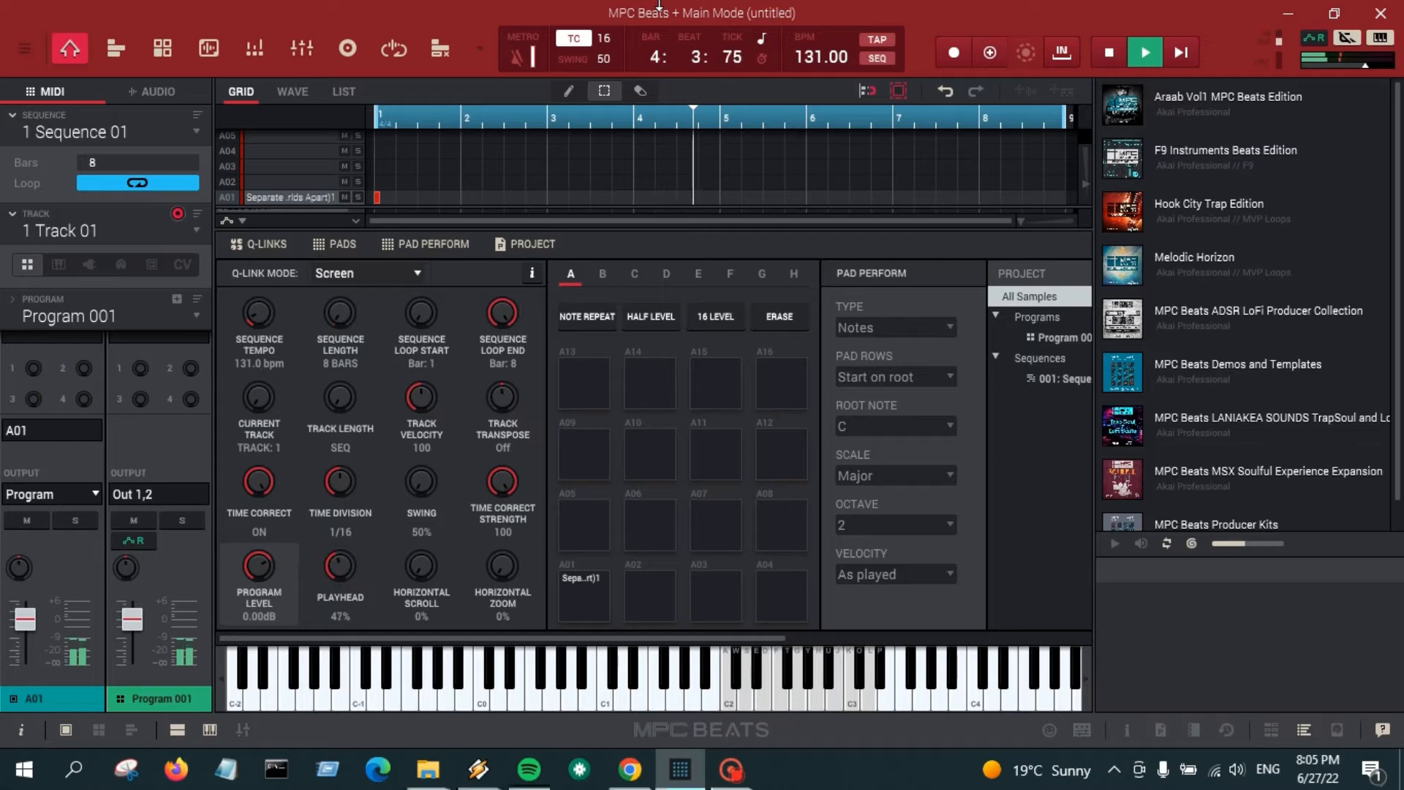
pyautogui.click(1109, 57)
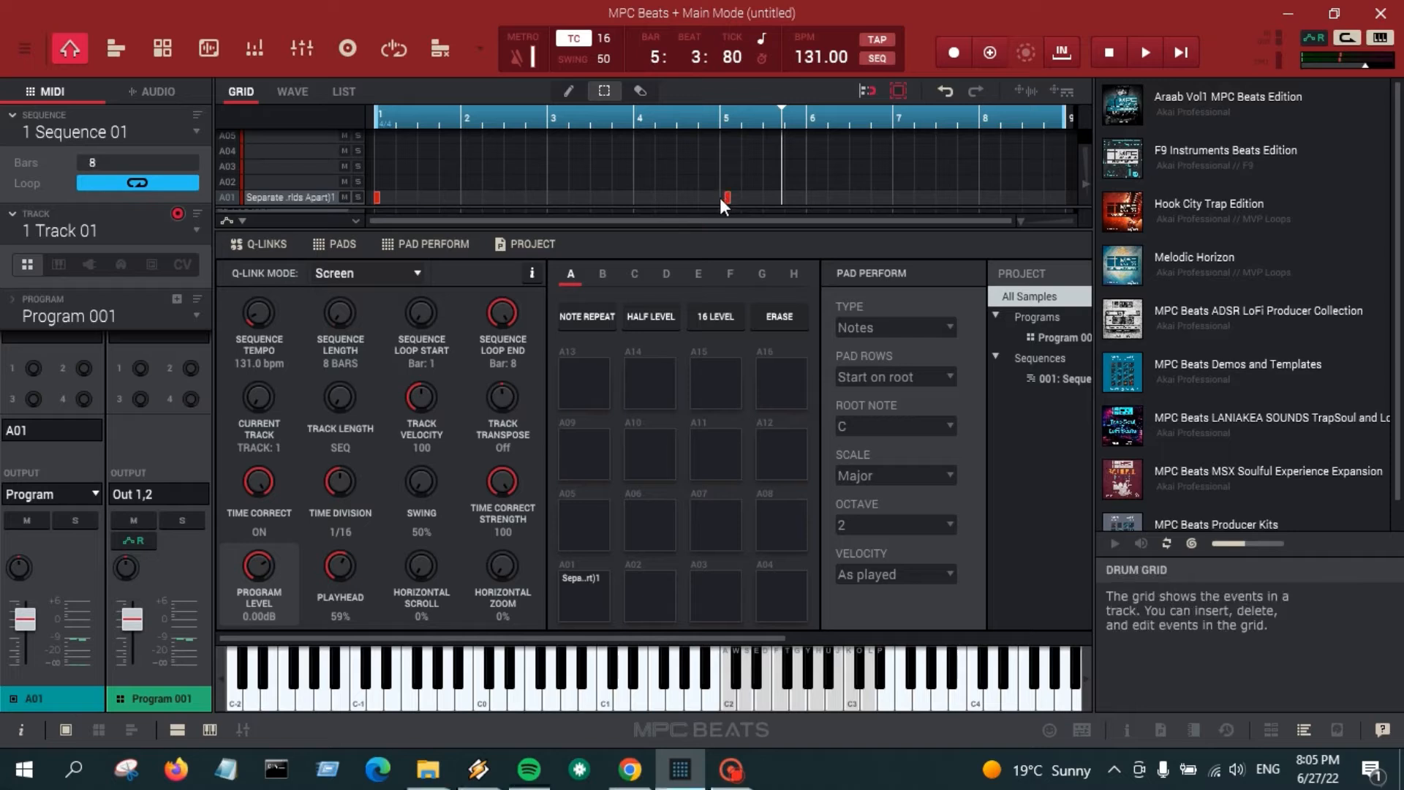
pyautogui.moveTo(728, 198); pyautogui.dragTo(724, 199)
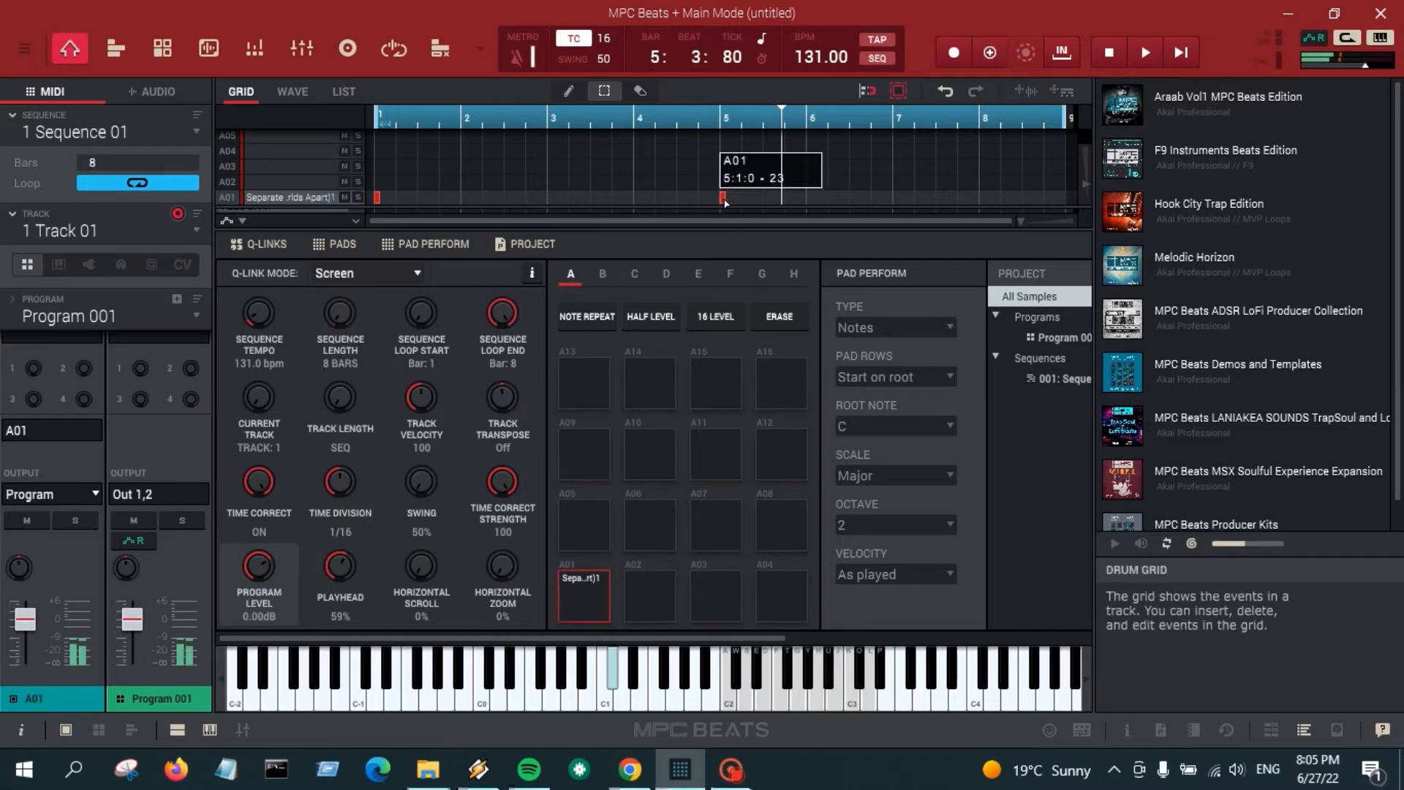
# Step: Play the sequence from the start and examine how the A01 sample loops into the bar 5 note
pyautogui.click(1179, 53)
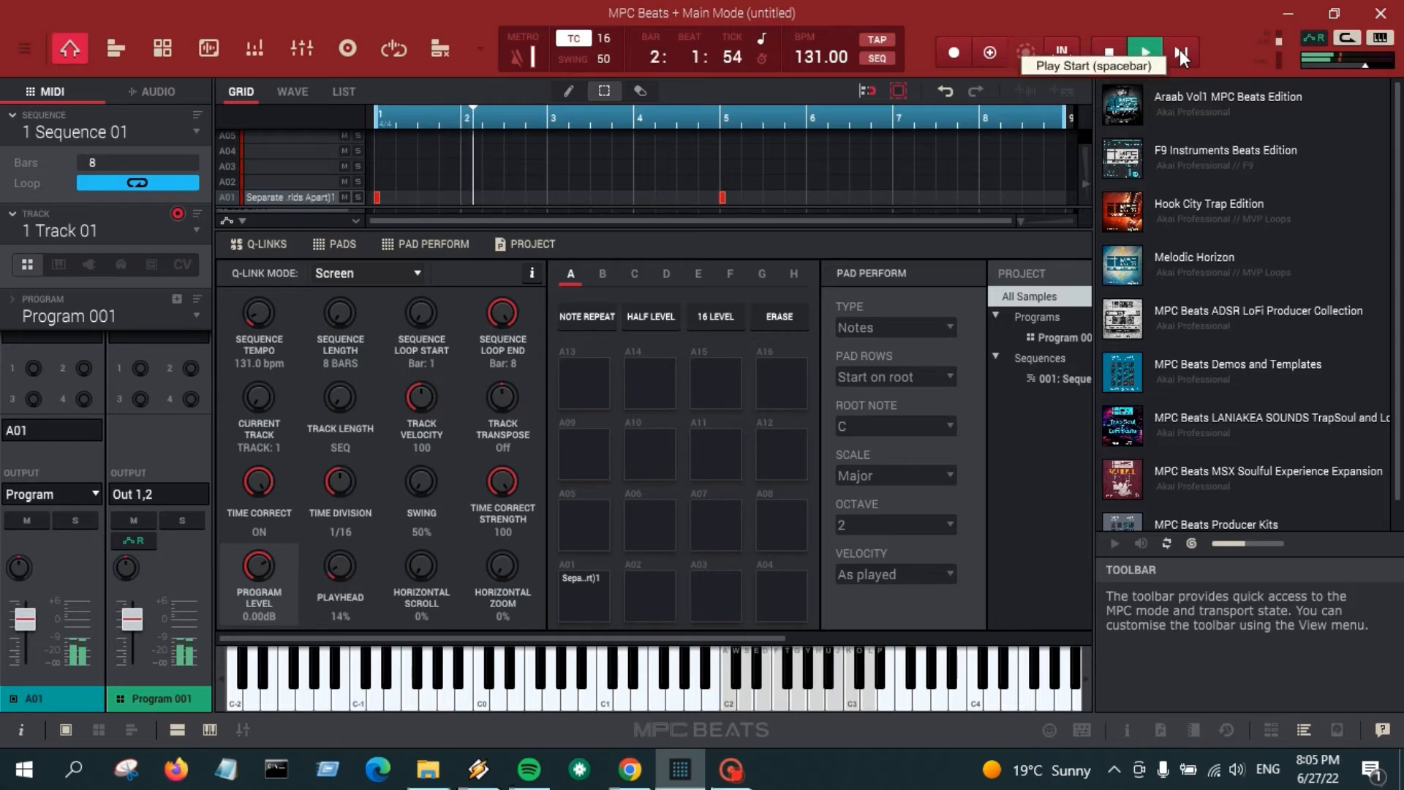
pyautogui.scroll(5, 753, 136)
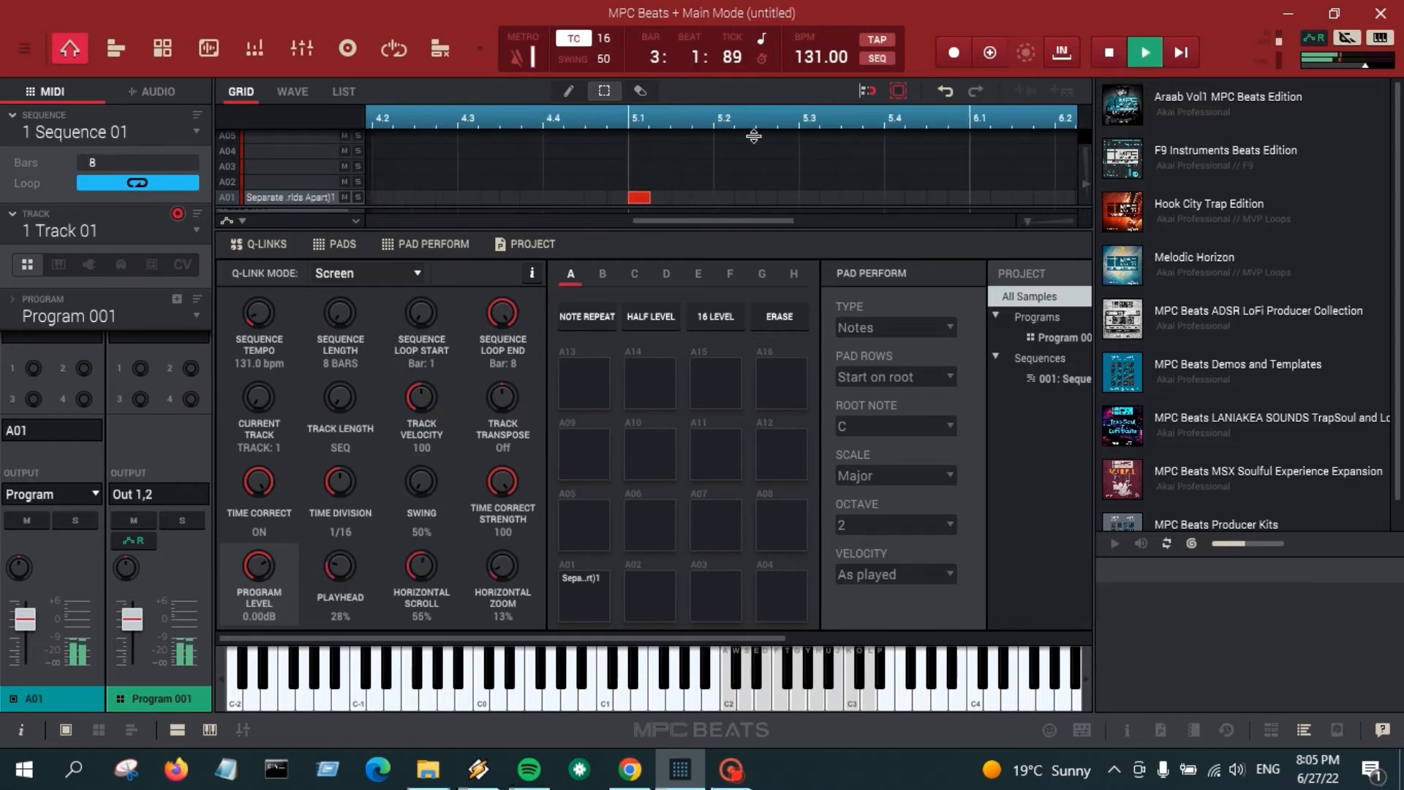
pyautogui.scroll(1, 753, 136)
pyautogui.moveTo(696, 223); pyautogui.dragTo(683, 219)
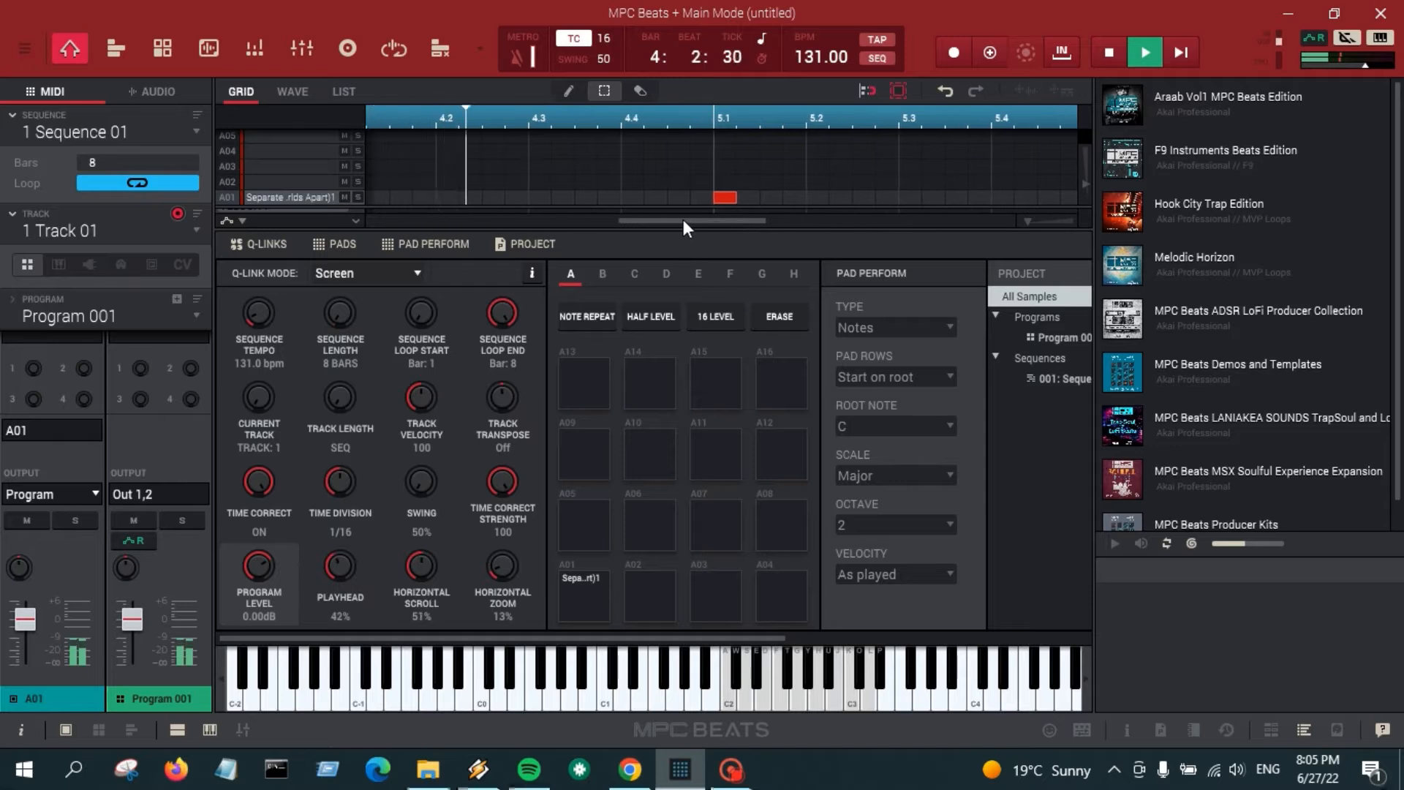
pyautogui.click(1099, 43)
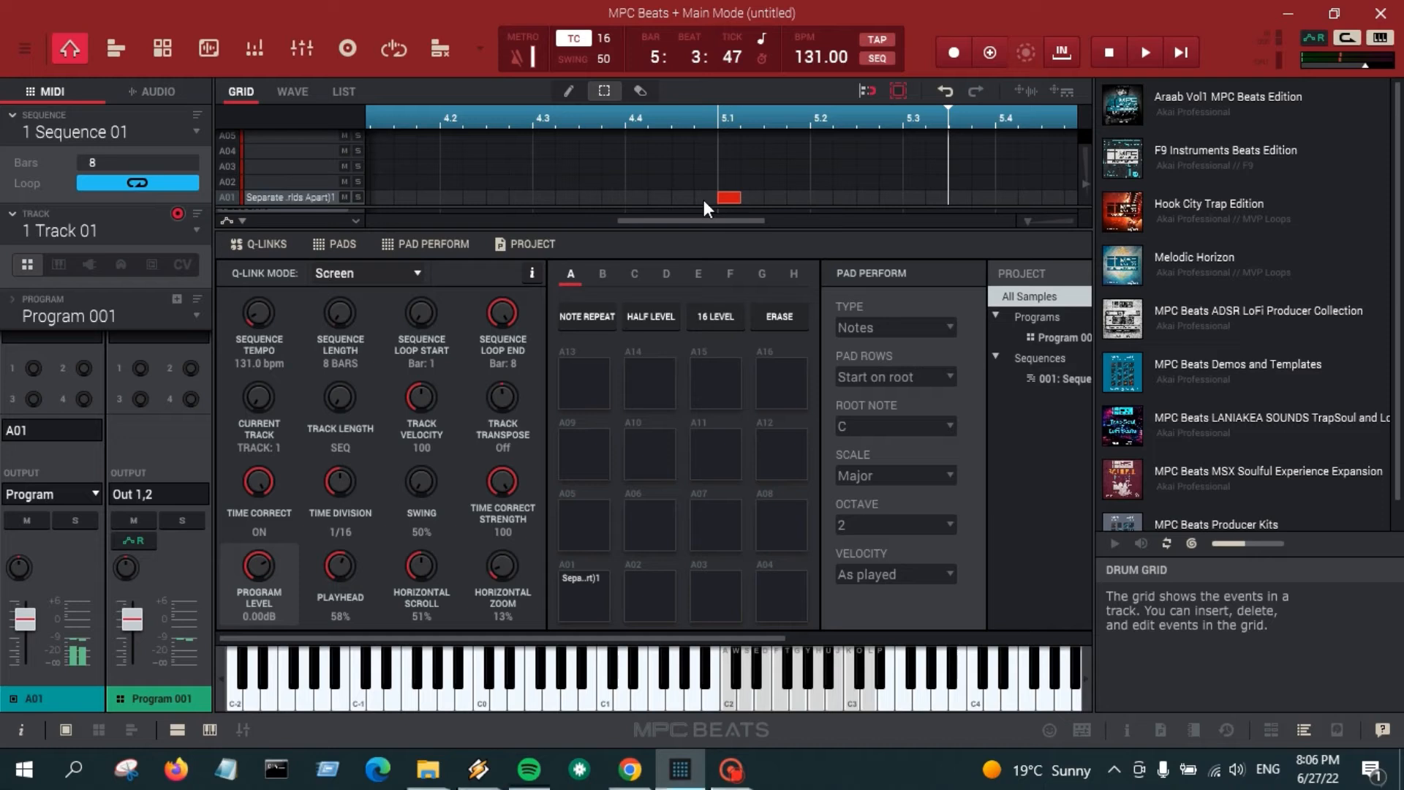
# Step: Move the second A01 note one sixteenth earlier, just before bar 5
pyautogui.moveTo(721, 117); pyautogui.dragTo(721, 3)
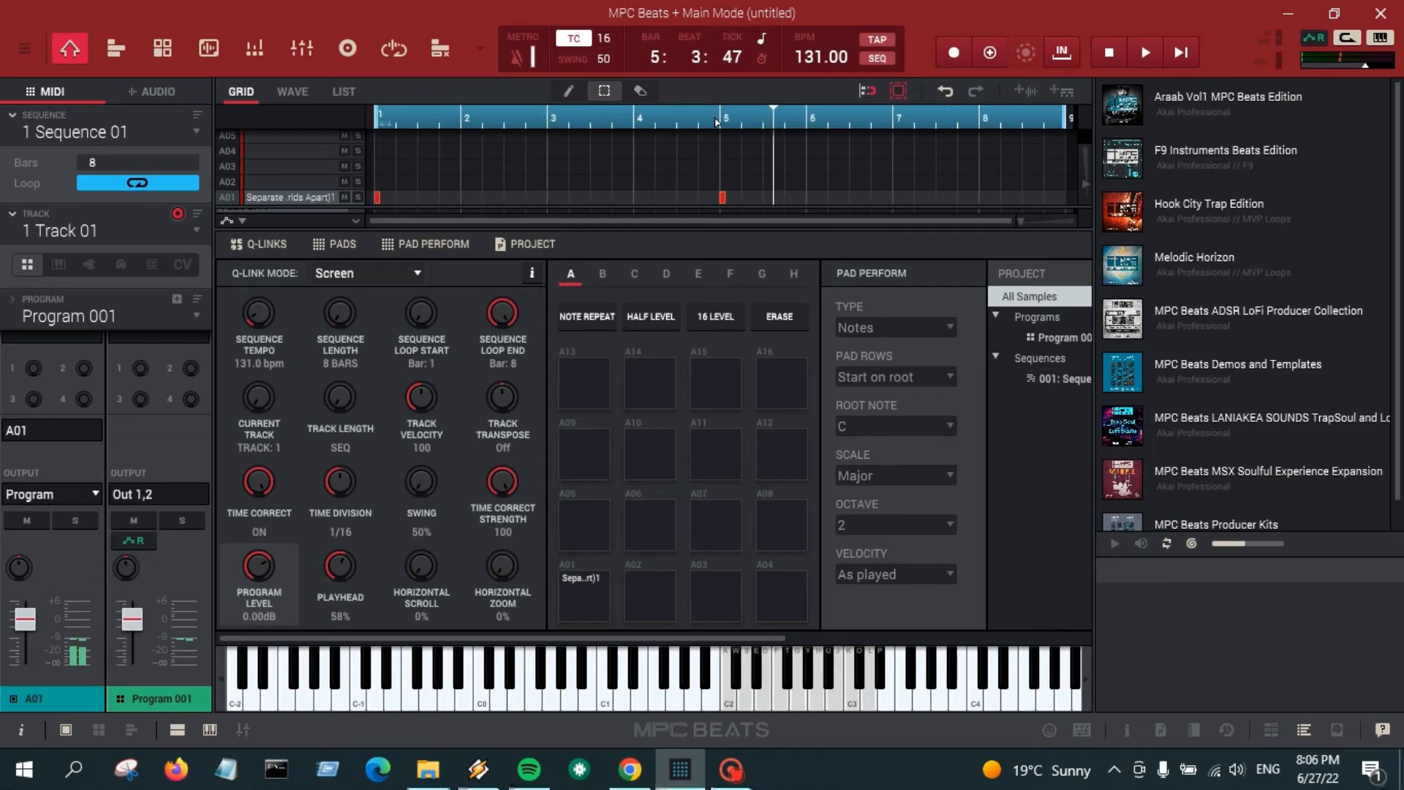
pyautogui.moveTo(717, 122); pyautogui.dragTo(727, 141)
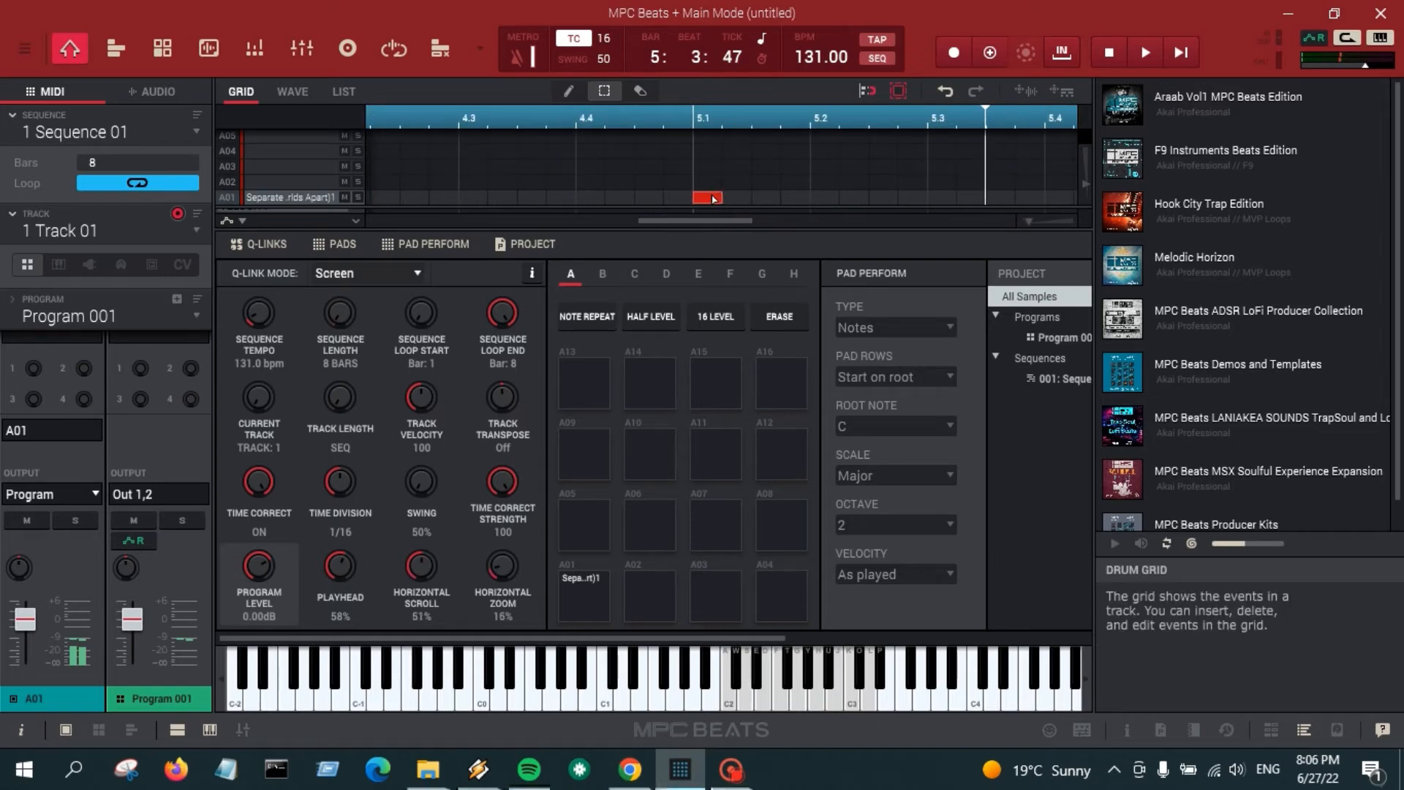
pyautogui.moveTo(713, 198); pyautogui.dragTo(684, 198)
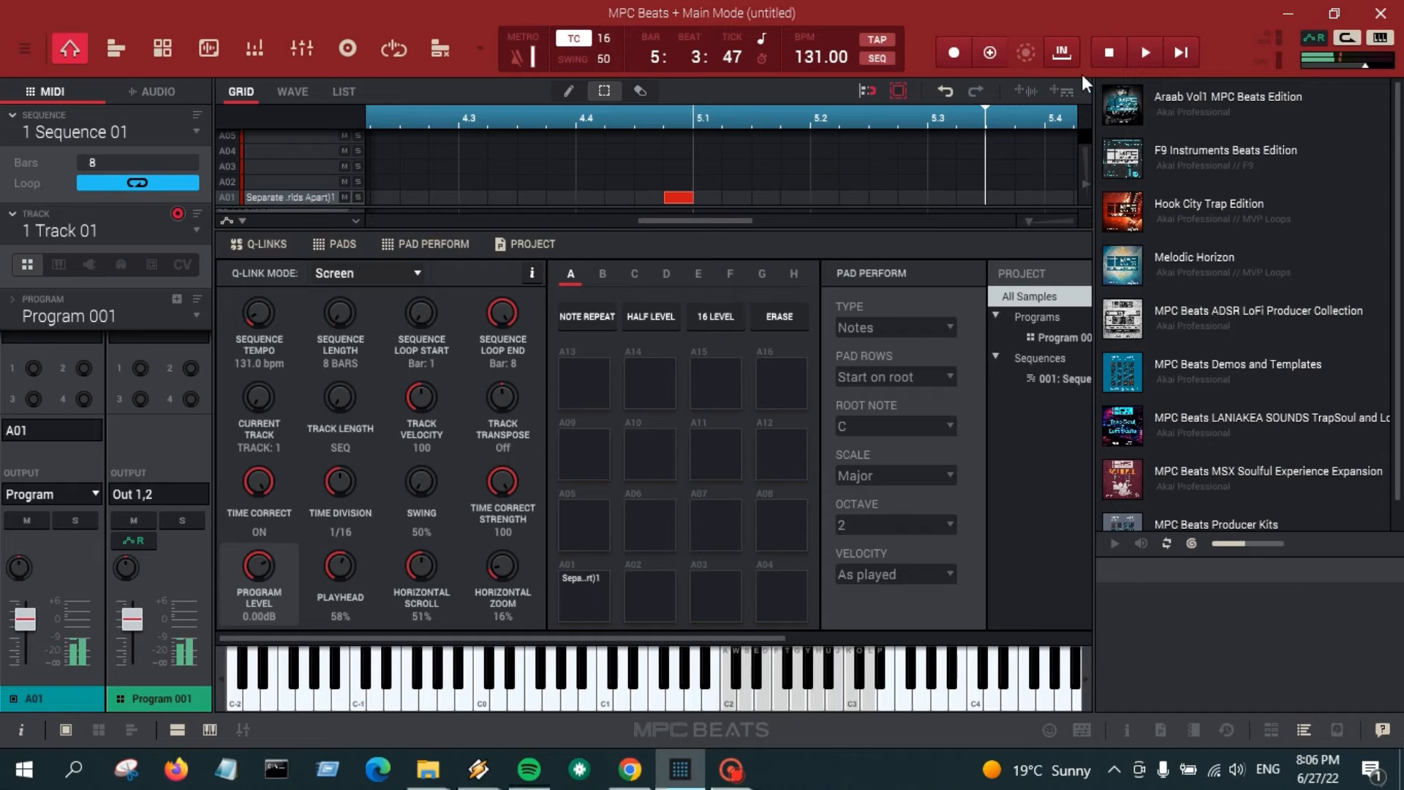
pyautogui.moveTo(687, 119); pyautogui.dragTo(699, 4)
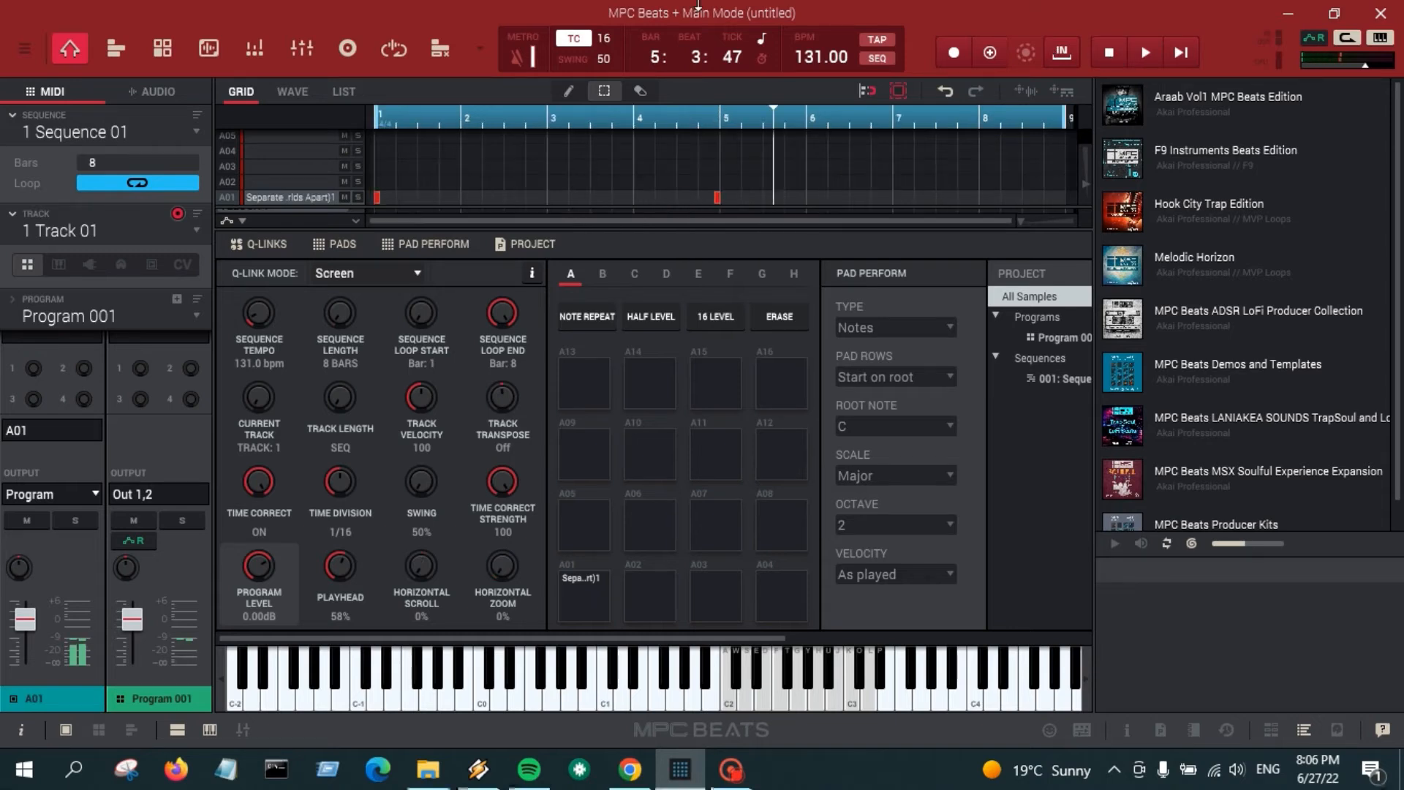
# Step: Set the tempo to 133 BPM during playback, move the second A01 note to the start of bar 5 and stop
pyautogui.click(1179, 52)
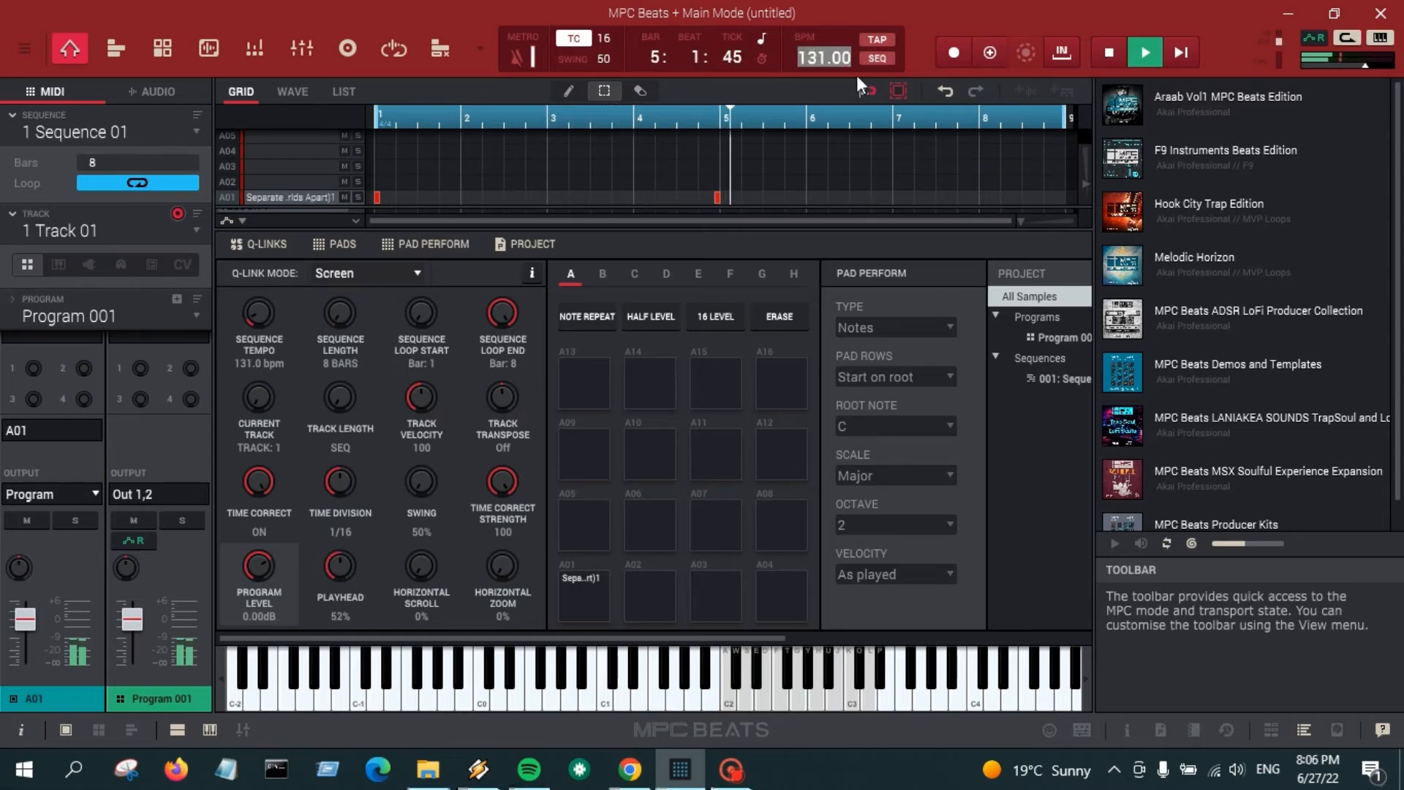
pyautogui.write('133')
pyautogui.press('Return')
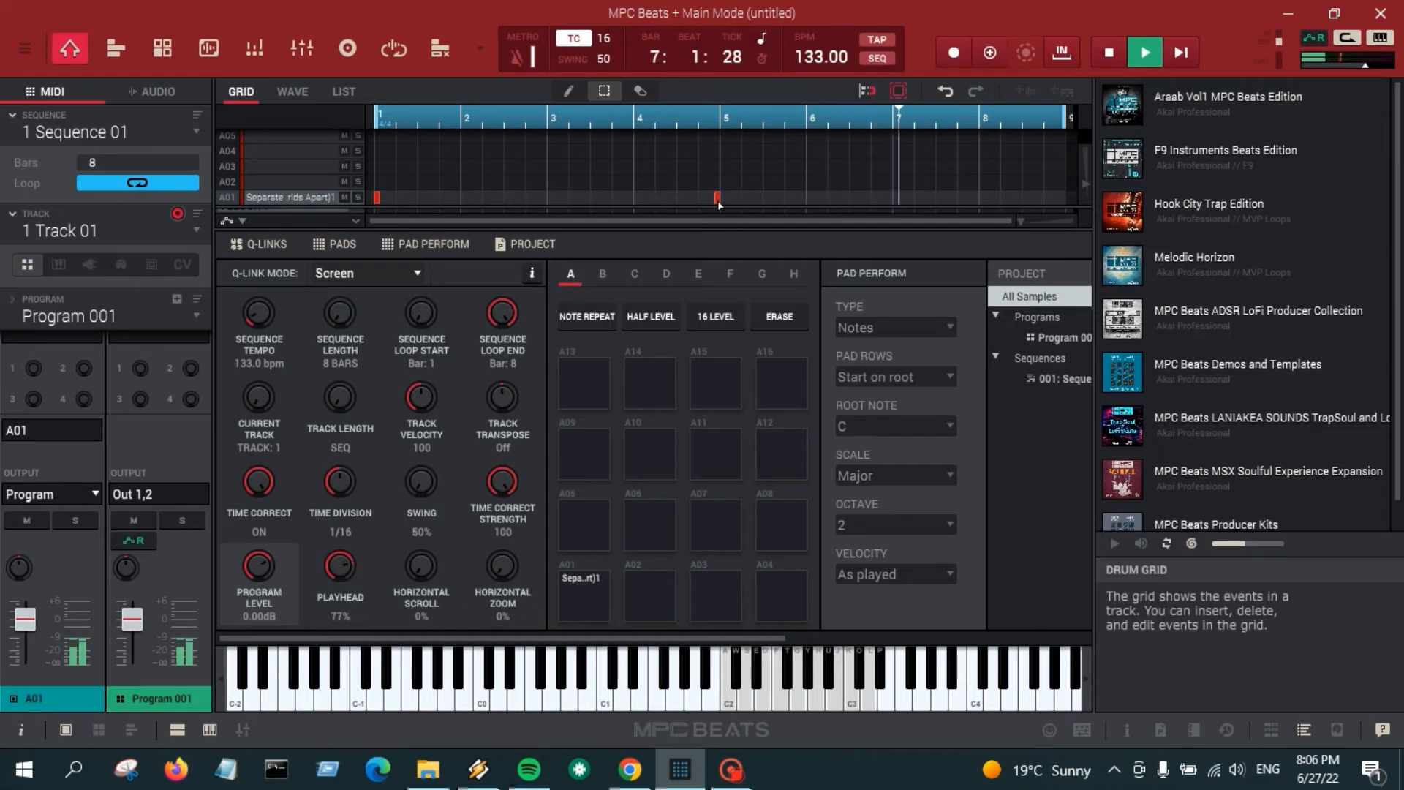
pyautogui.moveTo(718, 205); pyautogui.dragTo(724, 205)
pyautogui.click(1133, 50)
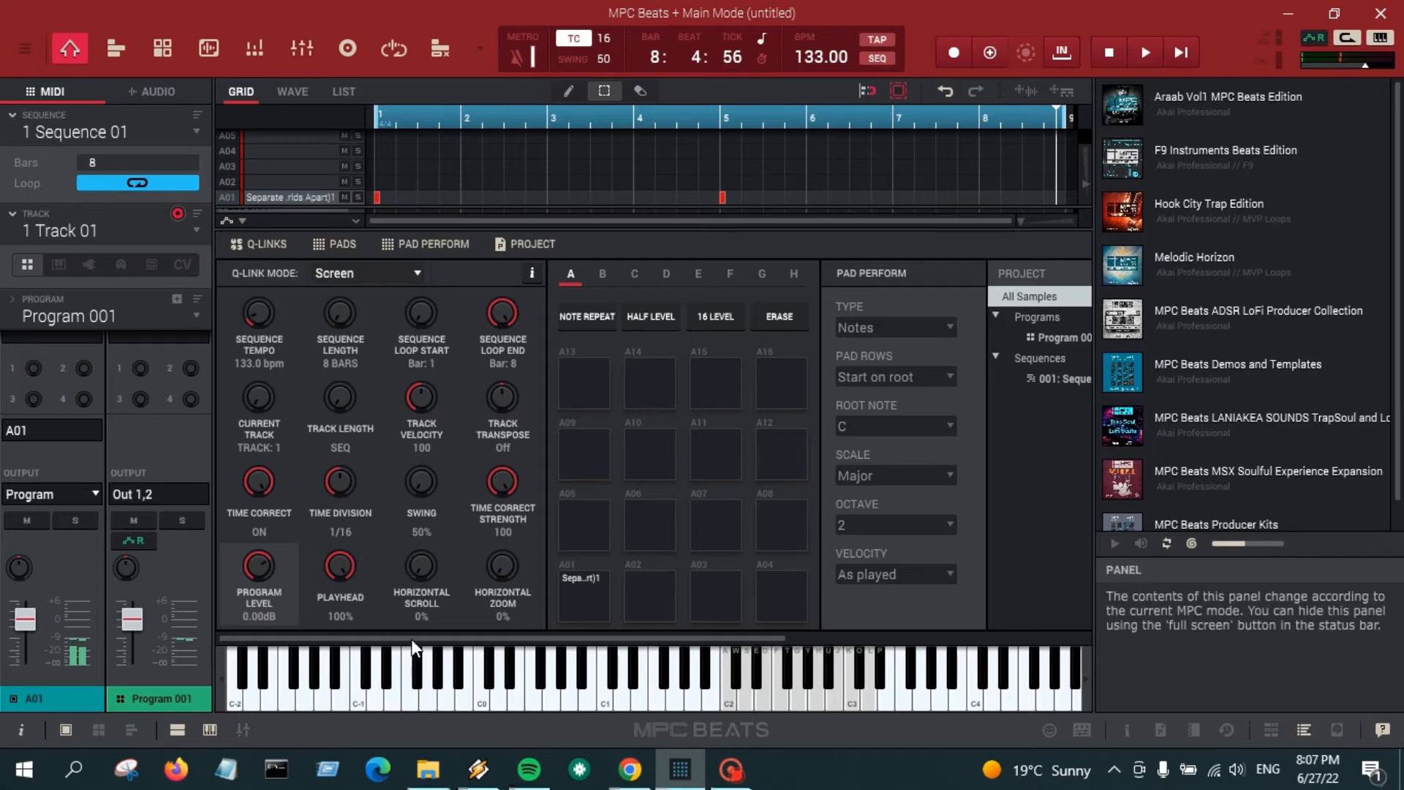
# Step: Open Sample Edit and load the original sliced sample Separate Ways (Worlds Apart) from the project samples
pyautogui.click(208, 49)
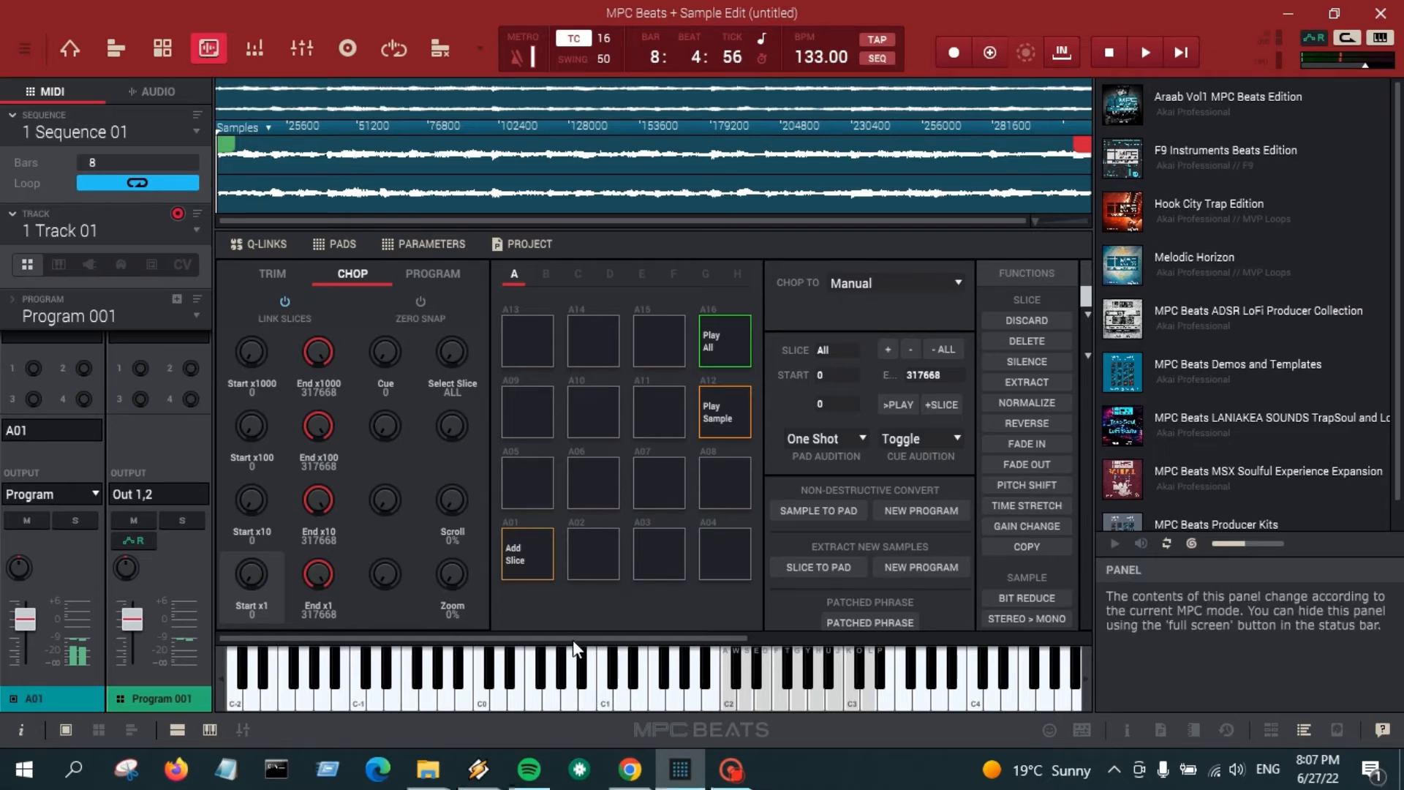
pyautogui.moveTo(573, 639); pyautogui.dragTo(385, 682)
pyautogui.moveTo(521, 639); pyautogui.dragTo(884, 626)
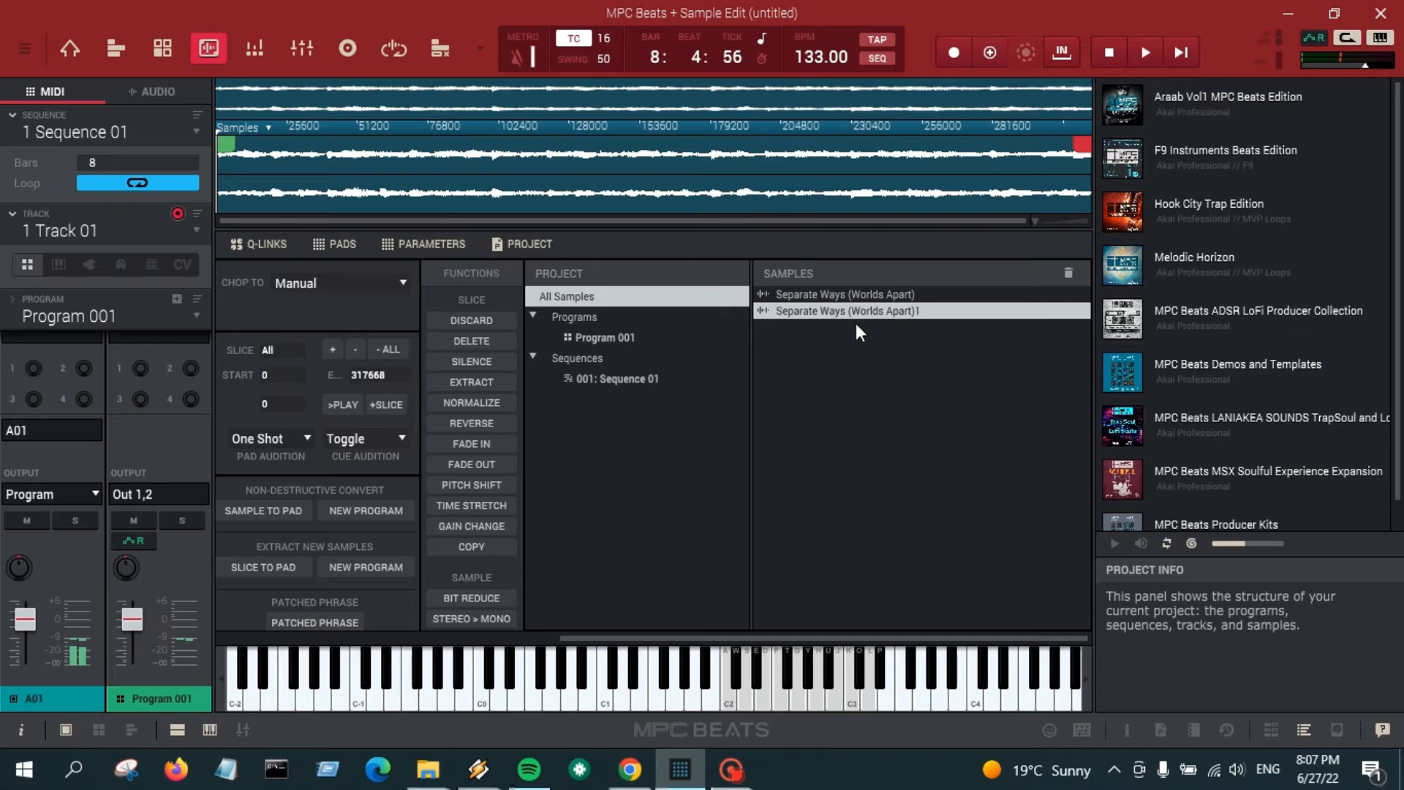
pyautogui.moveTo(576, 638); pyautogui.dragTo(373, 639)
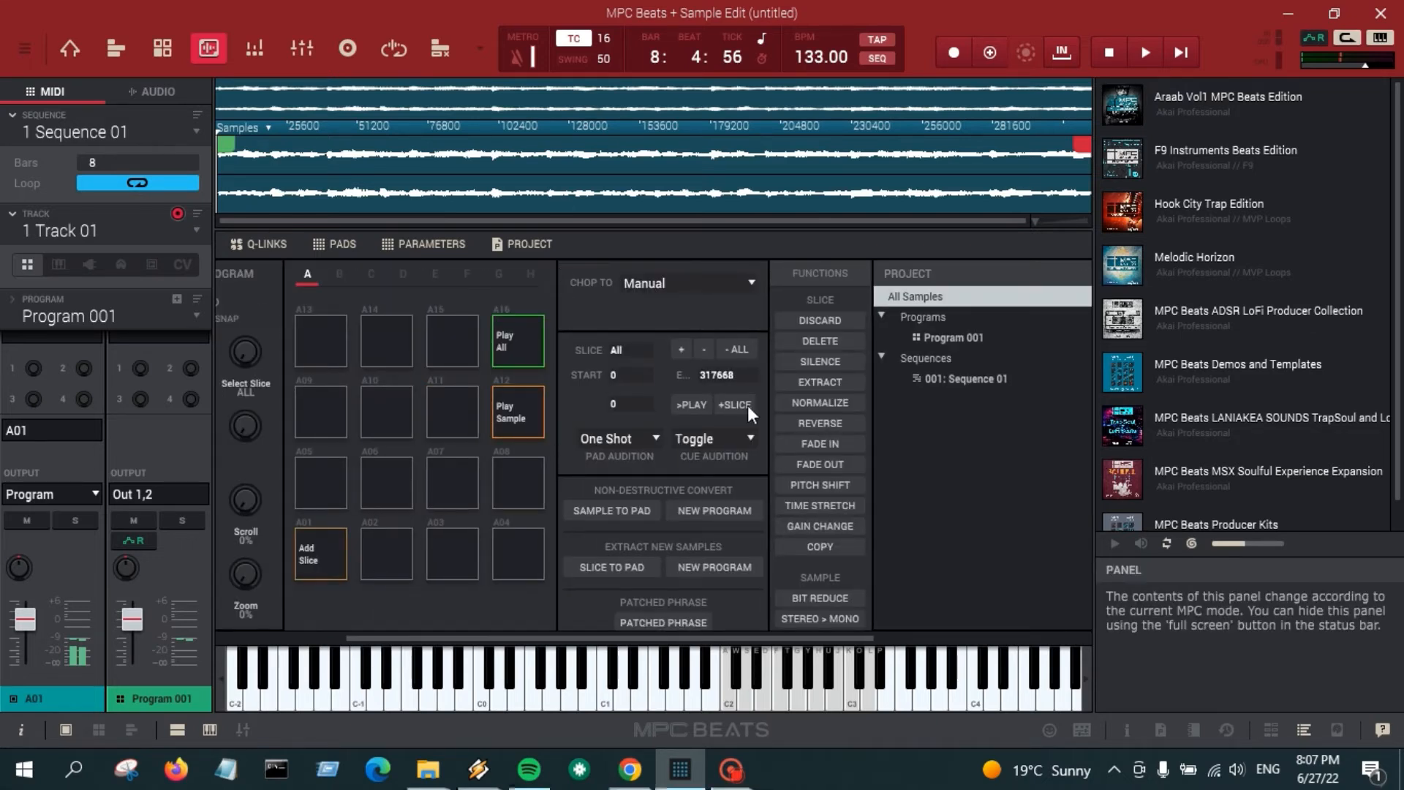
pyautogui.moveTo(578, 639); pyautogui.dragTo(976, 612)
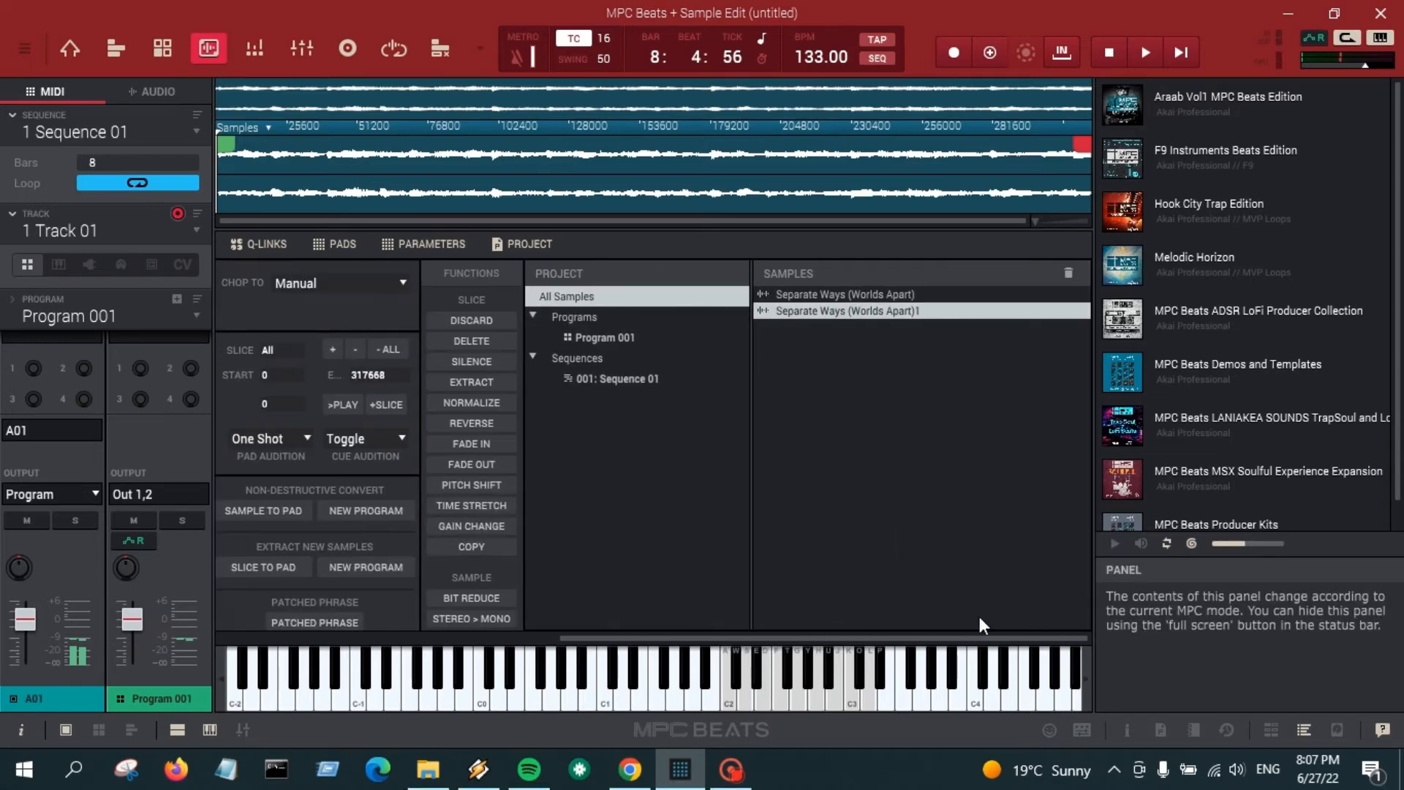
pyautogui.click(876, 294)
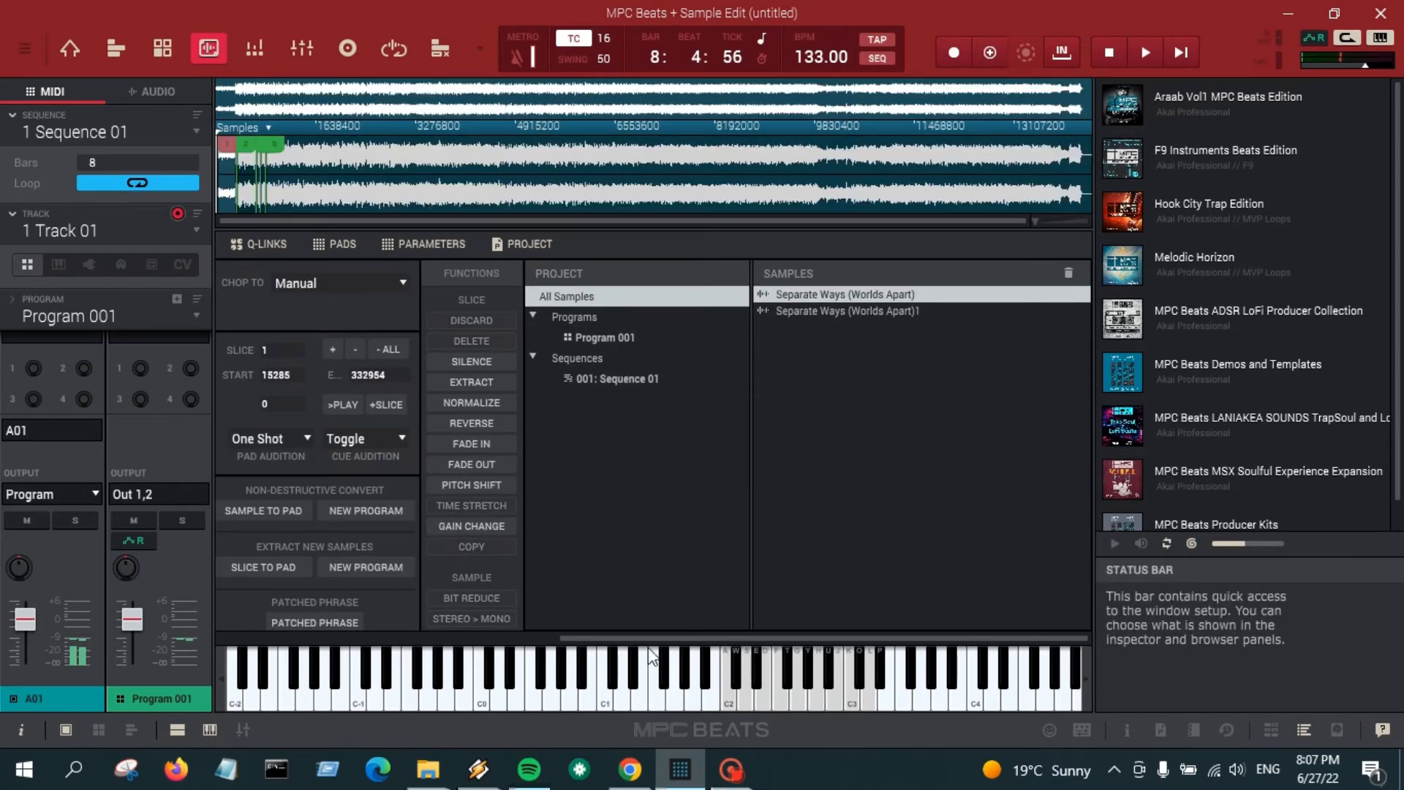
pyautogui.moveTo(647, 640); pyautogui.dragTo(351, 639)
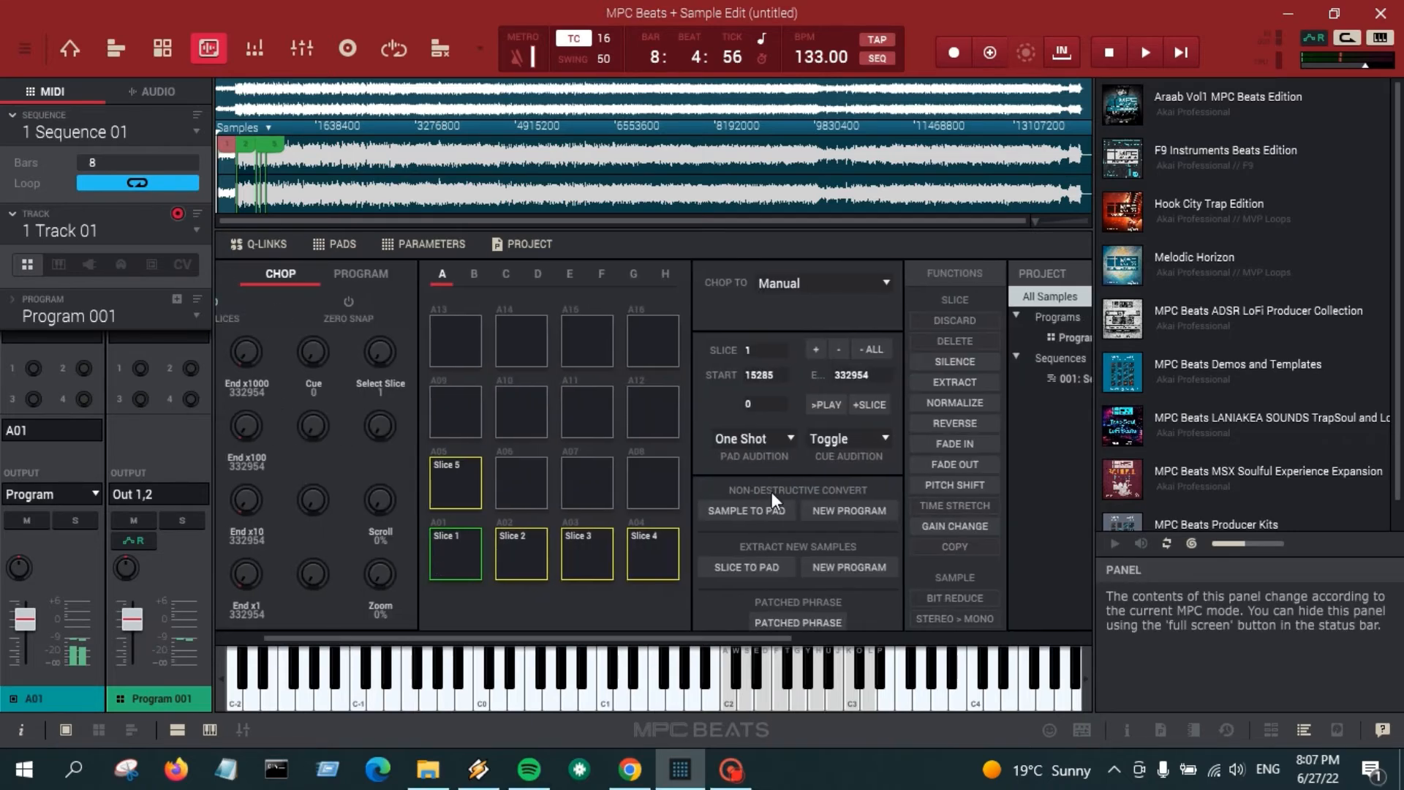
# Step: Audition slices 2, 3, 4 and 5 of the original sample, then slice 2 again
pyautogui.click(503, 563)
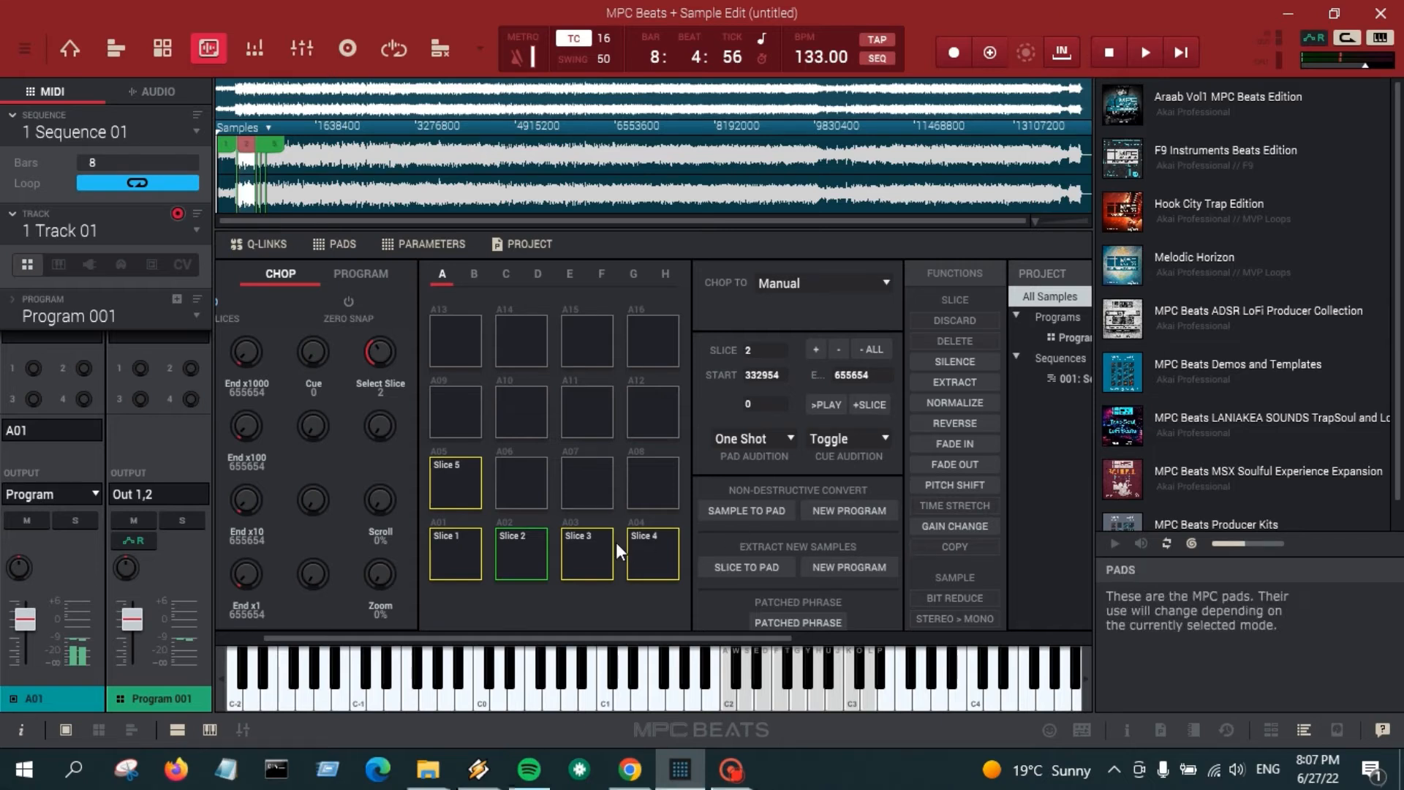
pyautogui.click(592, 545)
pyautogui.click(652, 541)
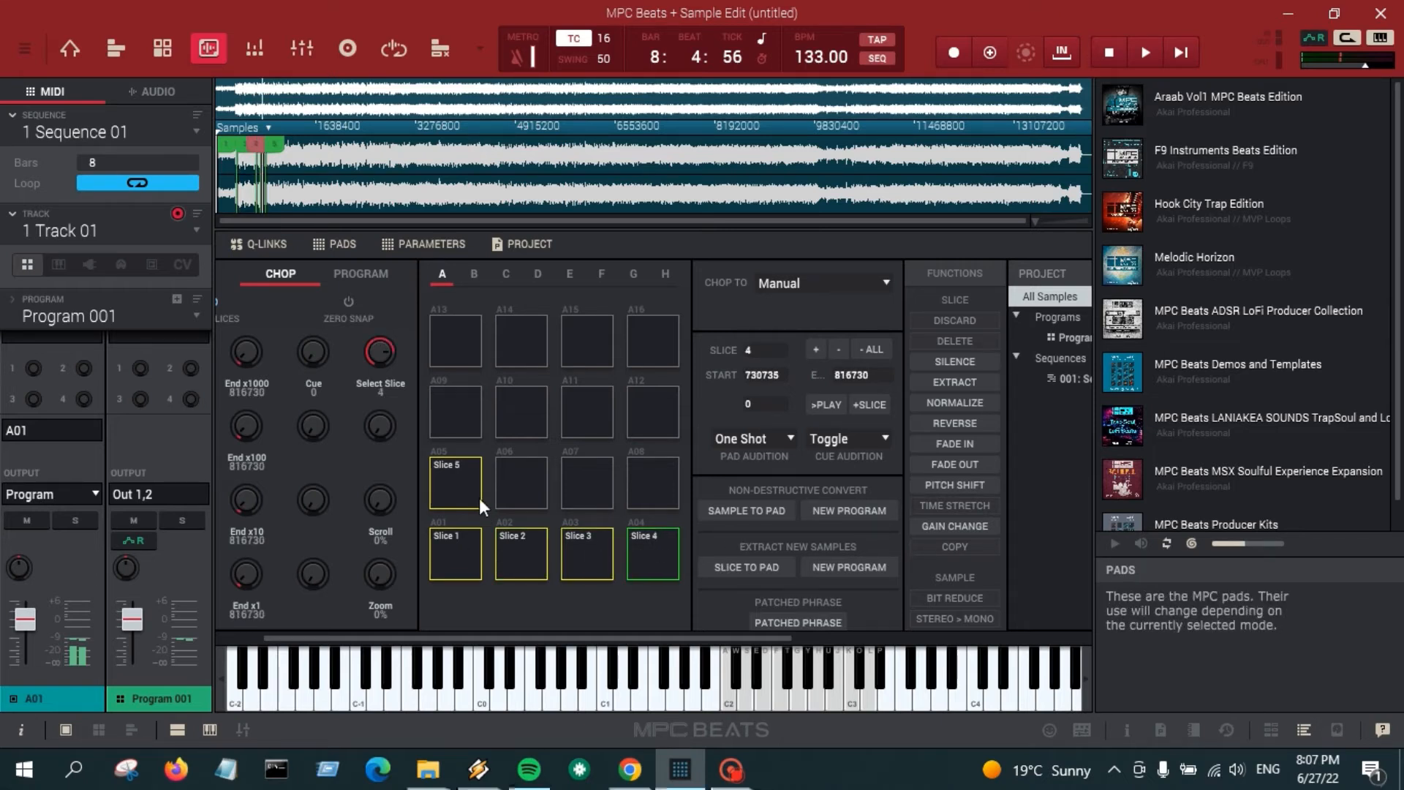
pyautogui.click(463, 474)
pyautogui.click(522, 557)
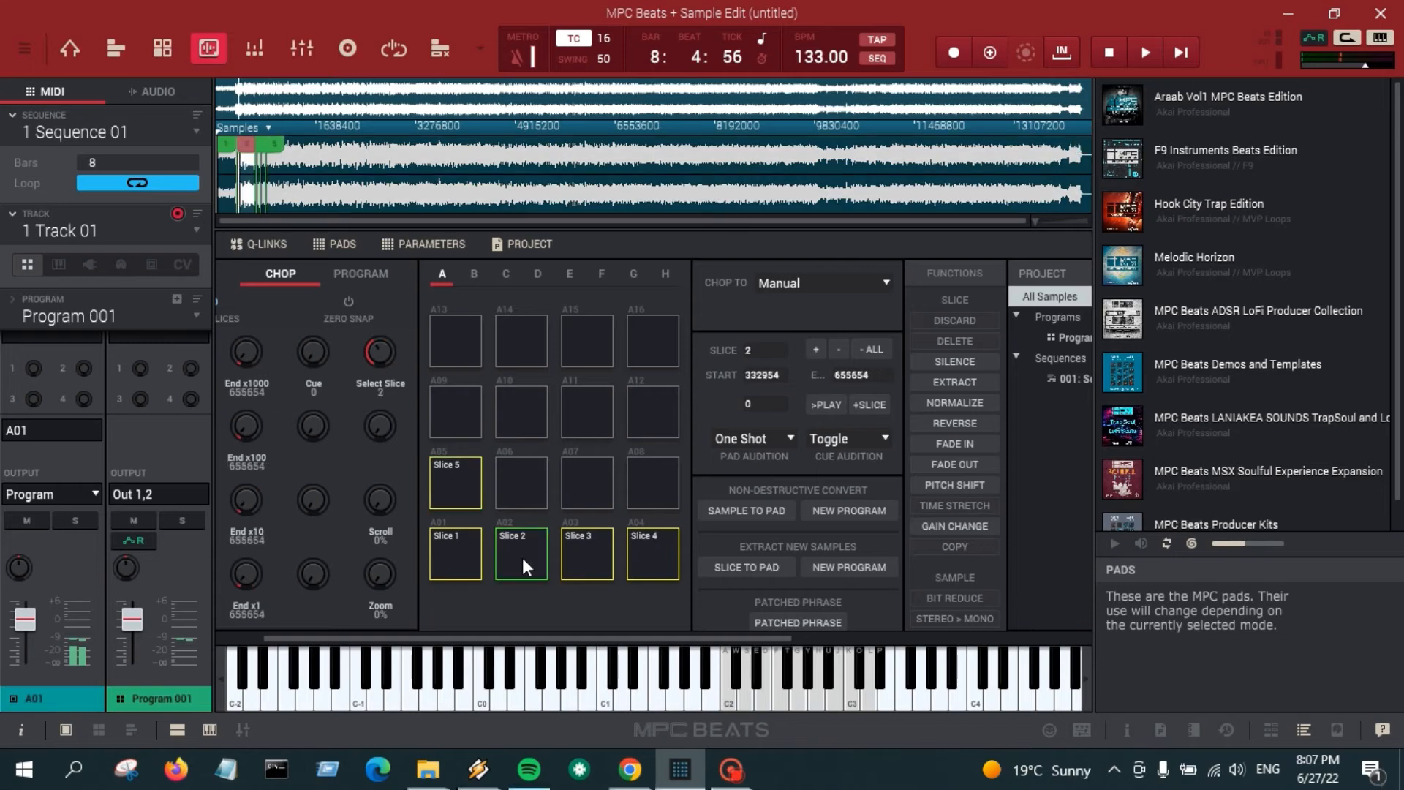
# Step: Extract slice 3 as a new cropped sample to pad A02 of Program 001
pyautogui.click(582, 541)
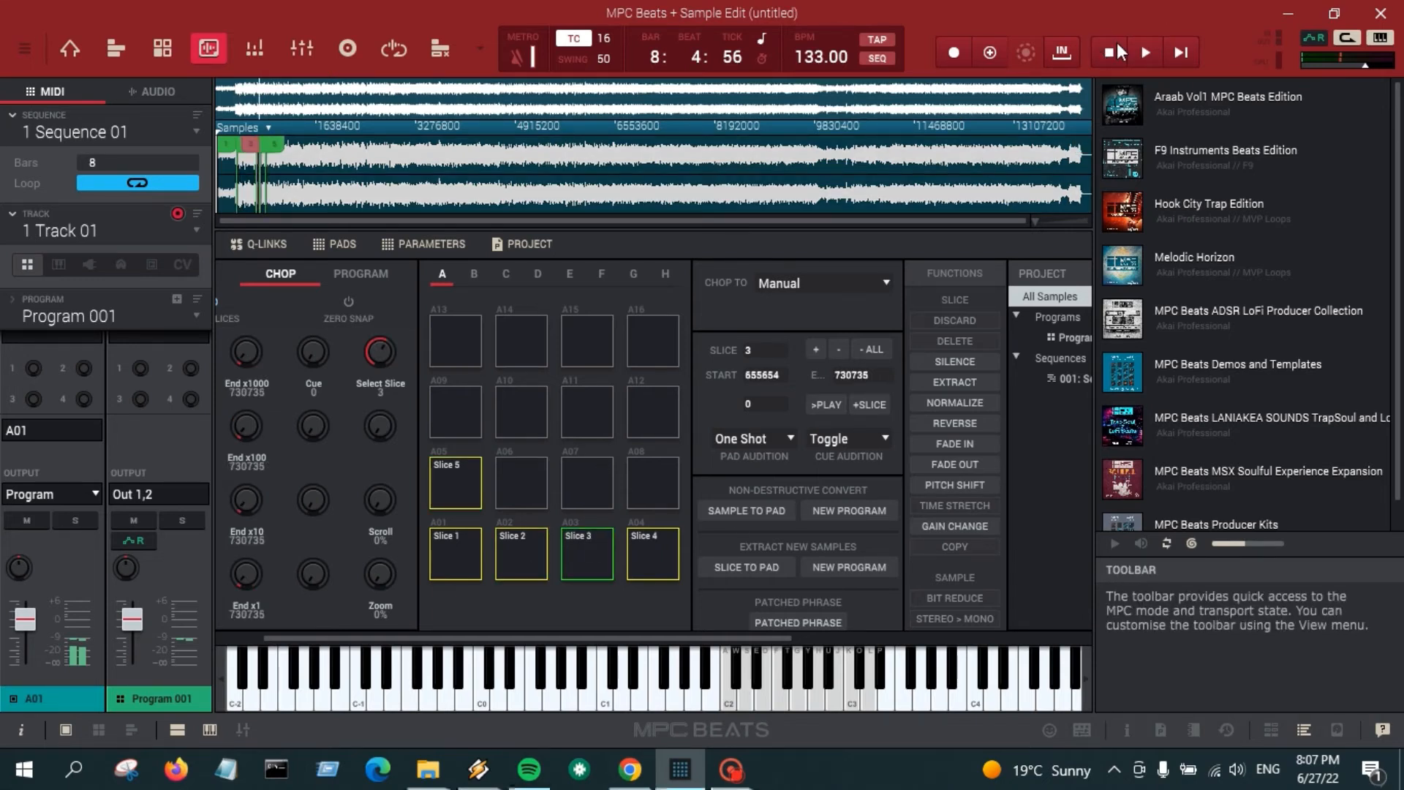
pyautogui.click(743, 569)
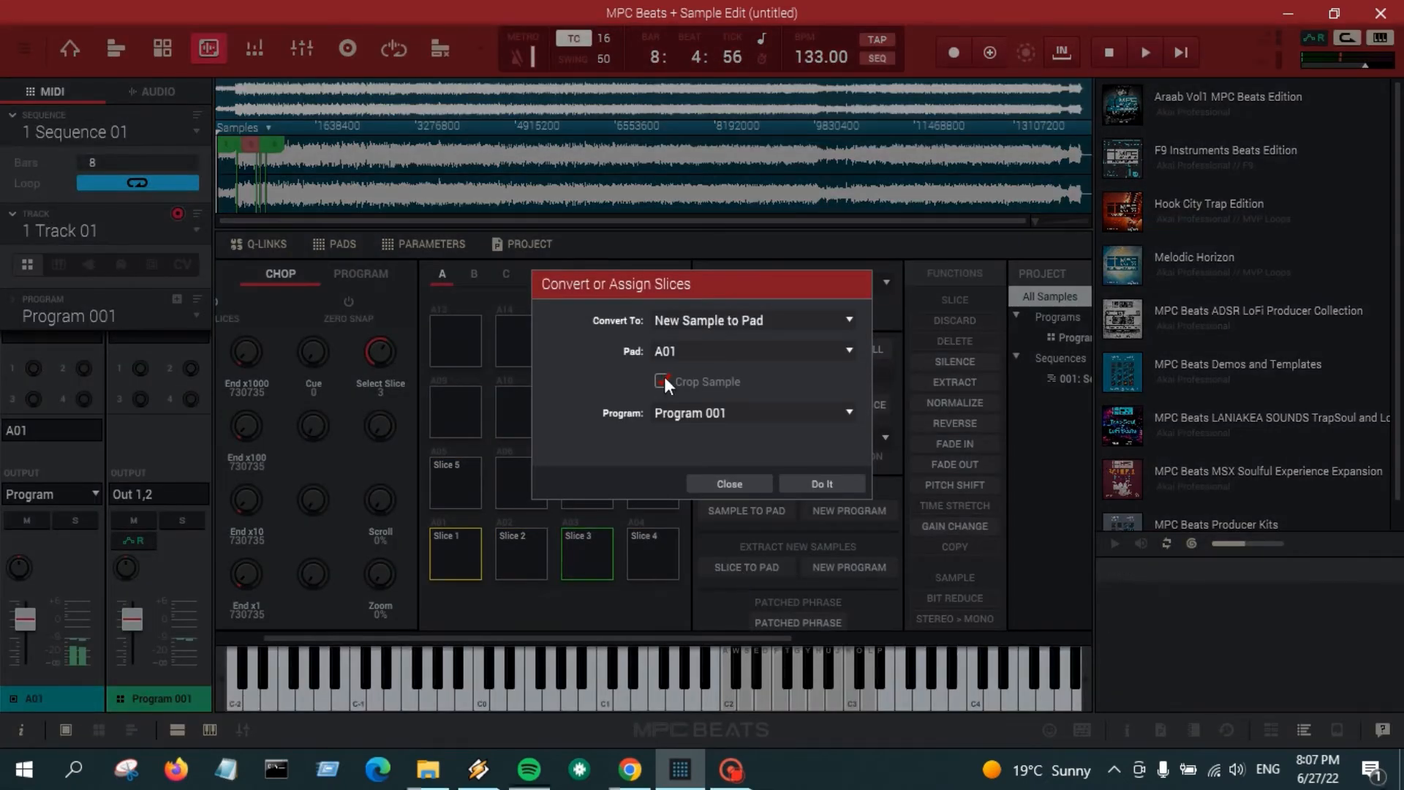
pyautogui.click(847, 348)
pyautogui.click(831, 379)
pyautogui.click(826, 476)
# Step: Extract slice 4 as a new cropped sample to pad A03 of Program 001
pyautogui.click(662, 563)
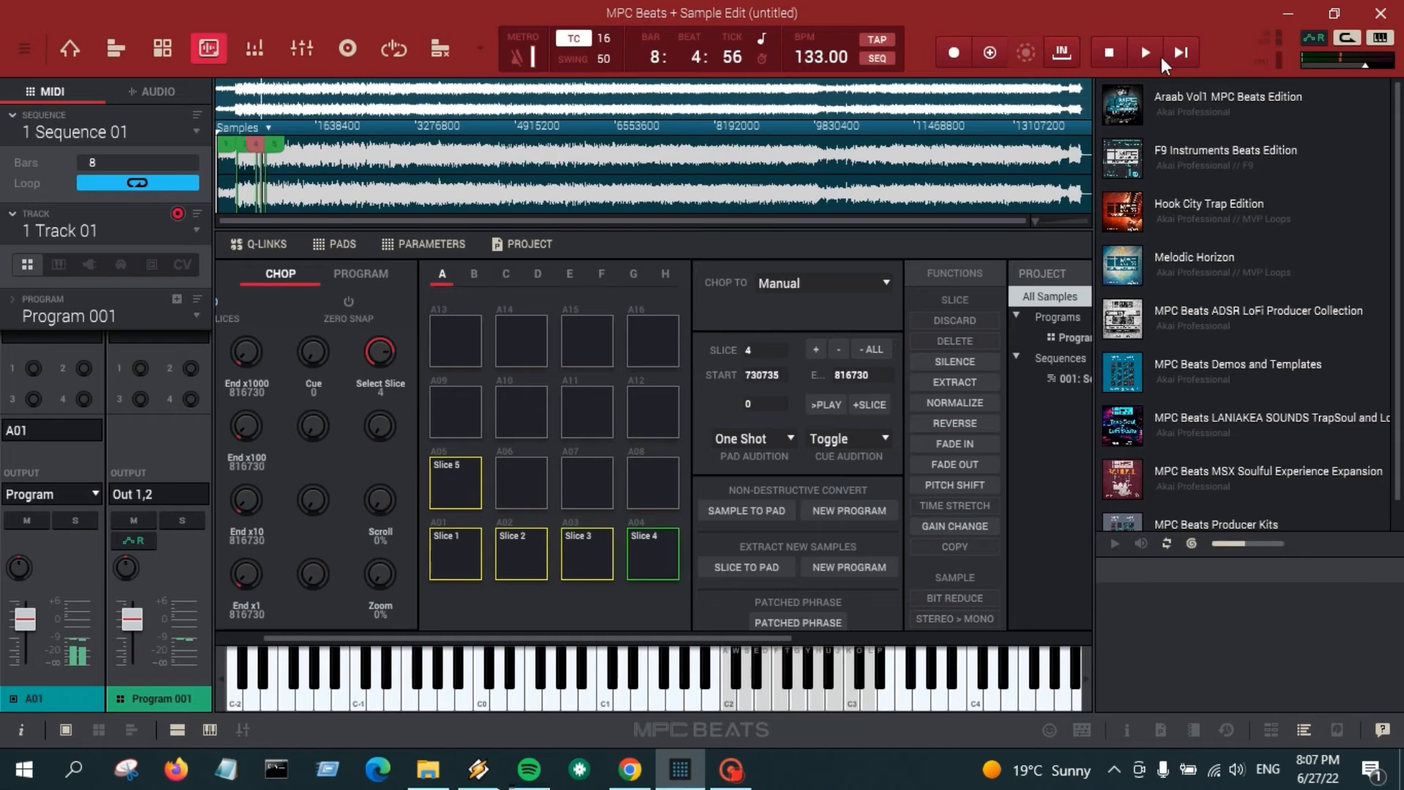
pyautogui.click(726, 569)
pyautogui.click(845, 346)
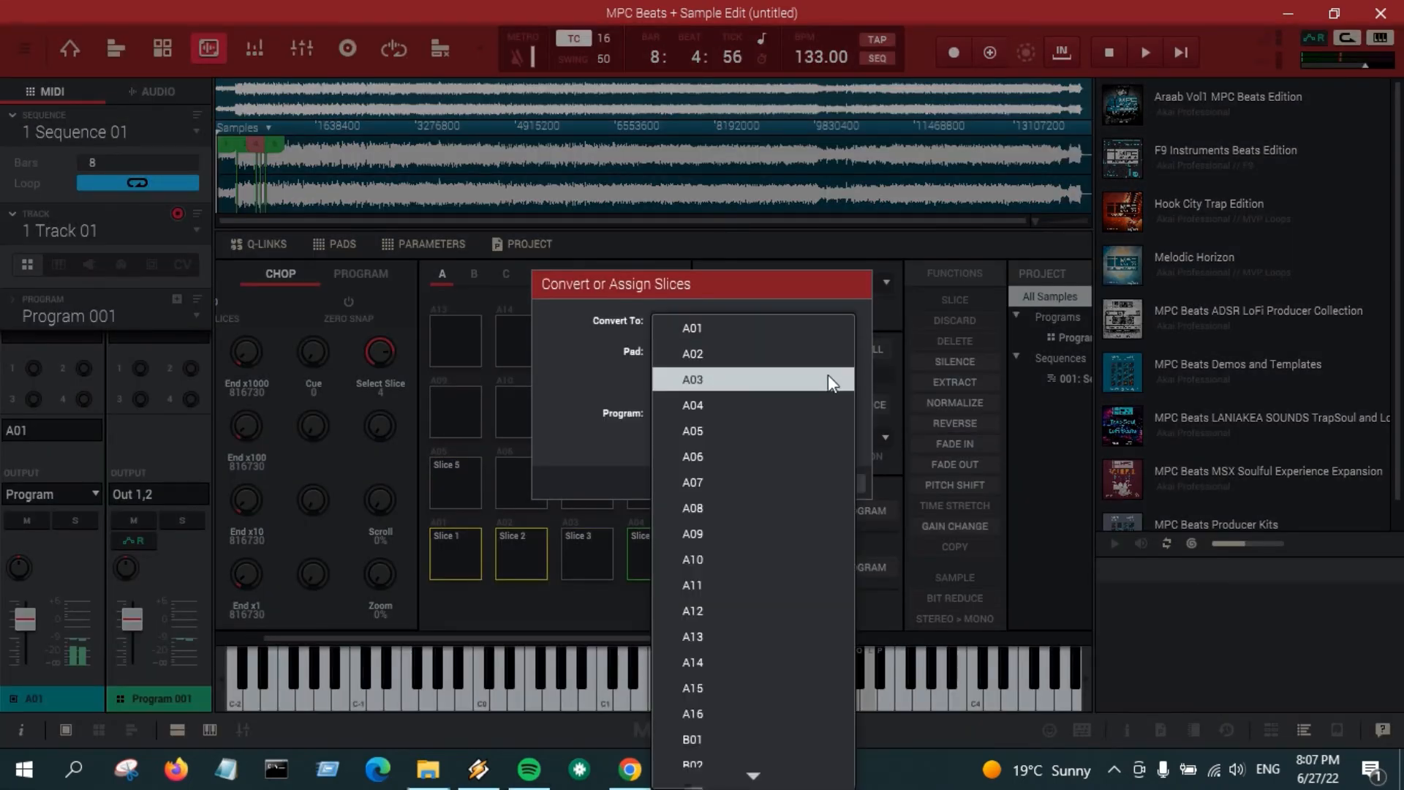
pyautogui.click(824, 381)
pyautogui.click(823, 476)
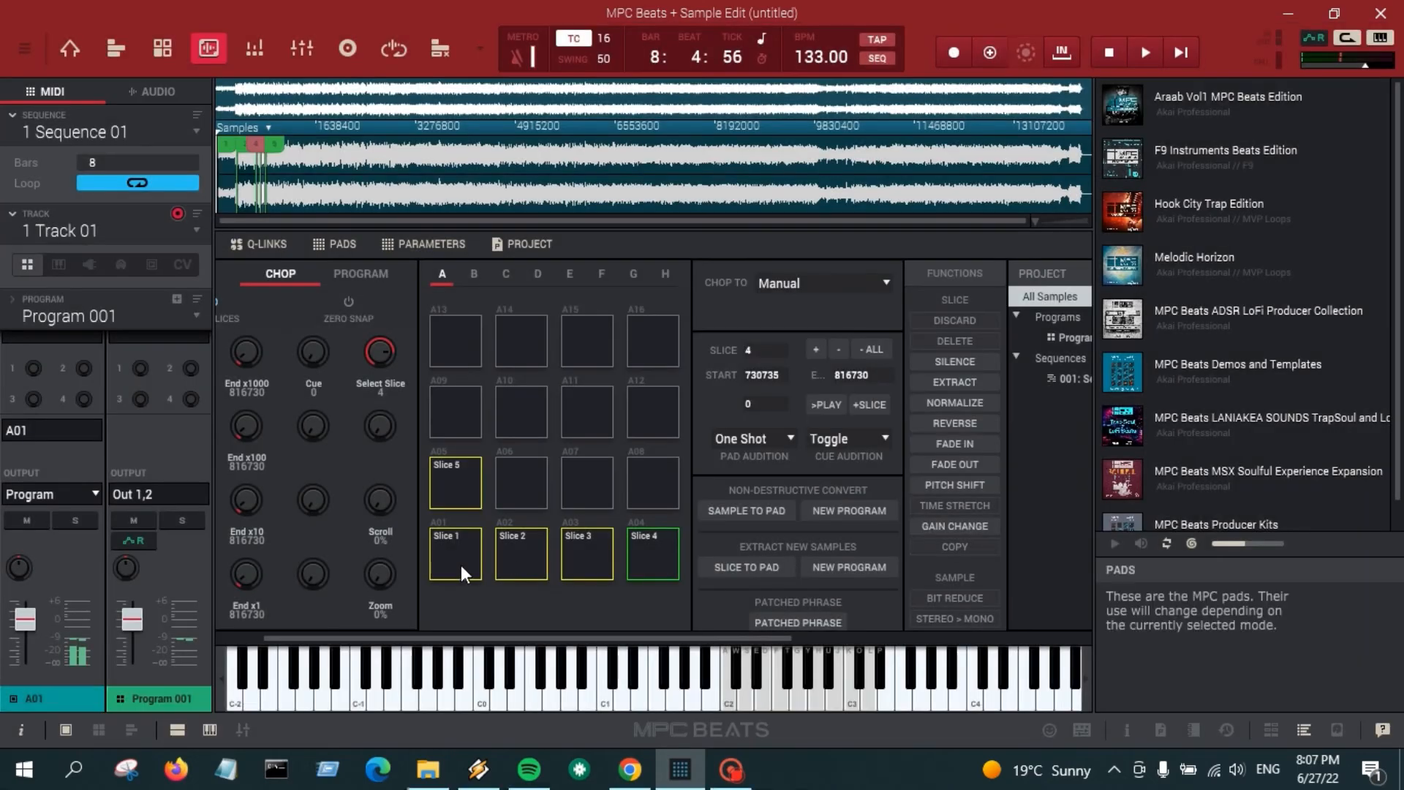
# Step: Extract slice 5 as a new cropped sample to pad A04 of Program 001
pyautogui.click(459, 479)
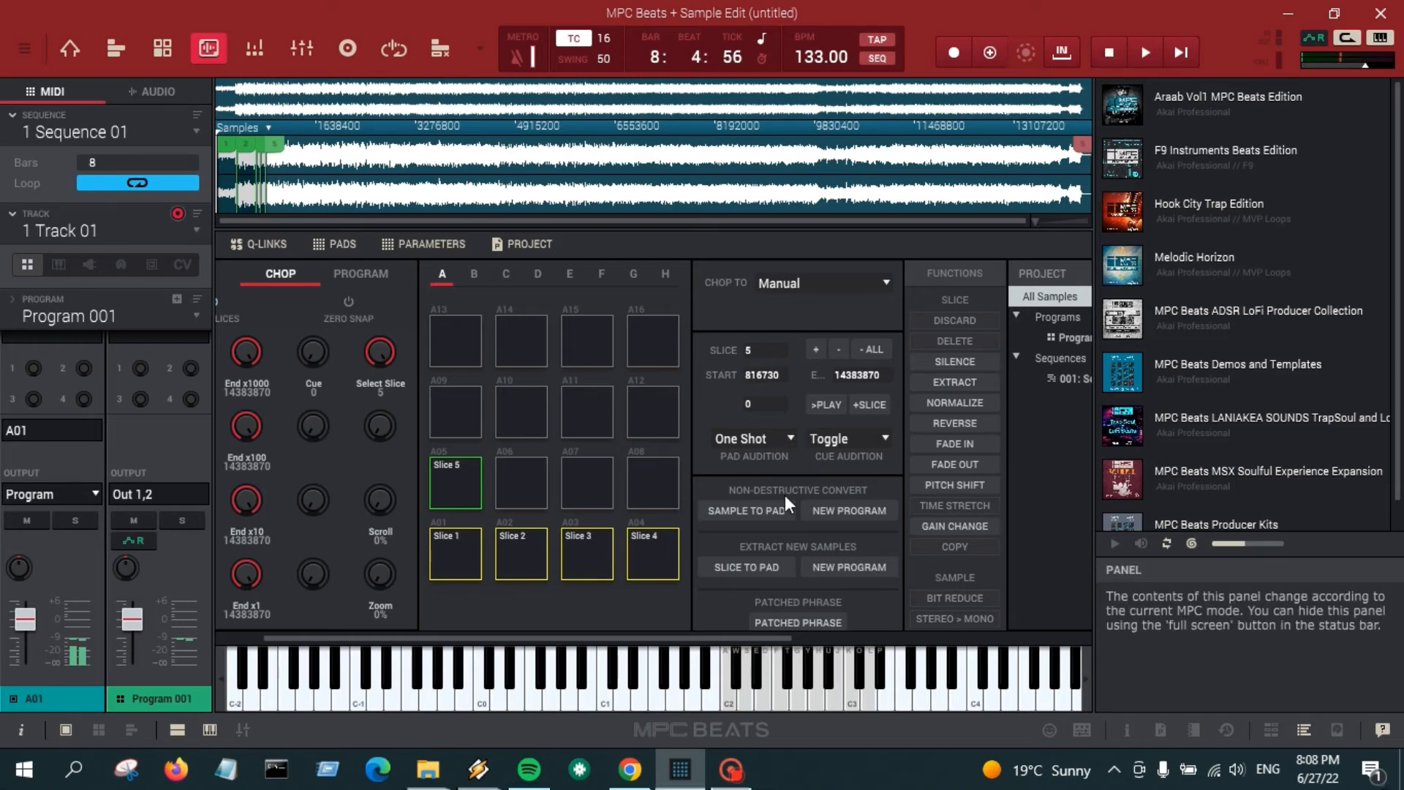
pyautogui.click(770, 567)
pyautogui.click(848, 348)
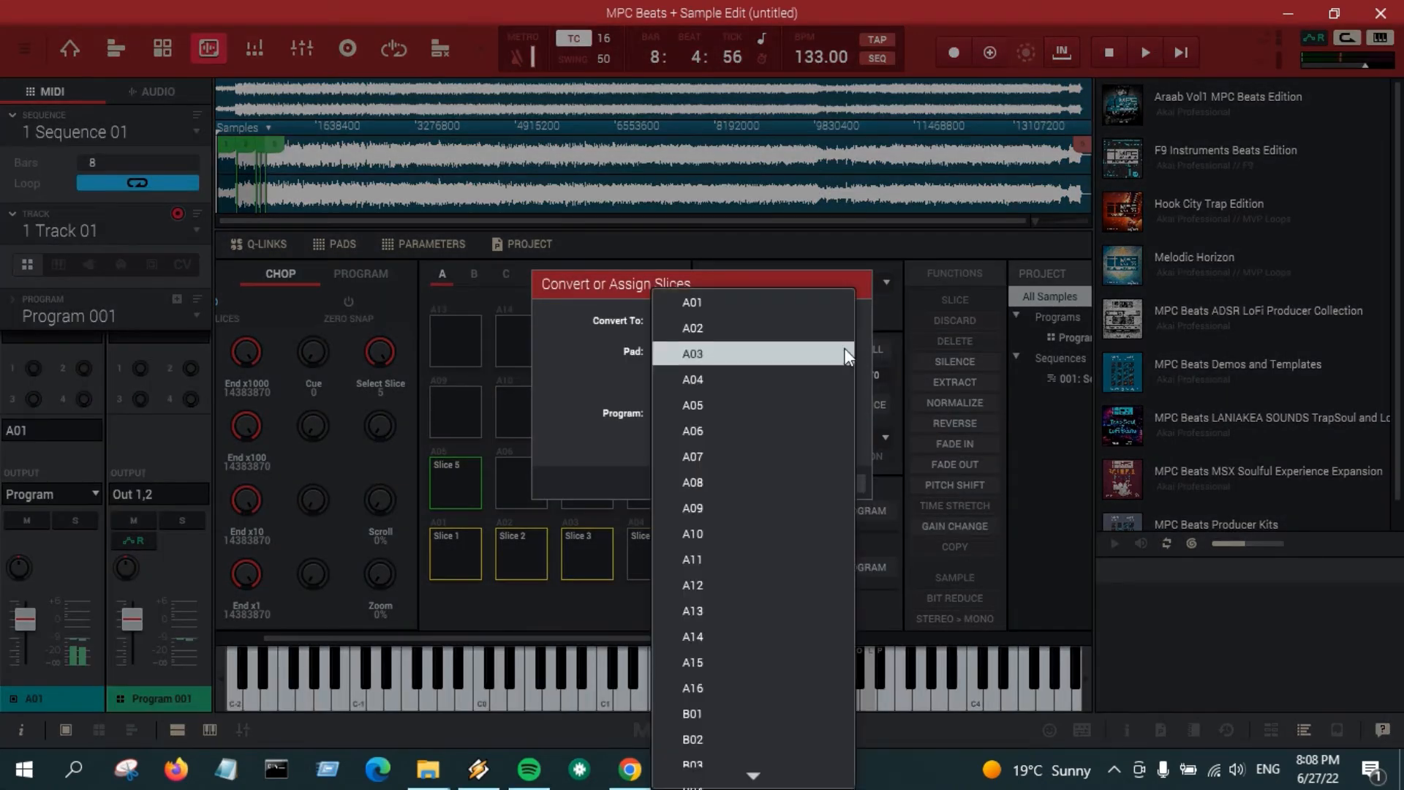
pyautogui.click(828, 373)
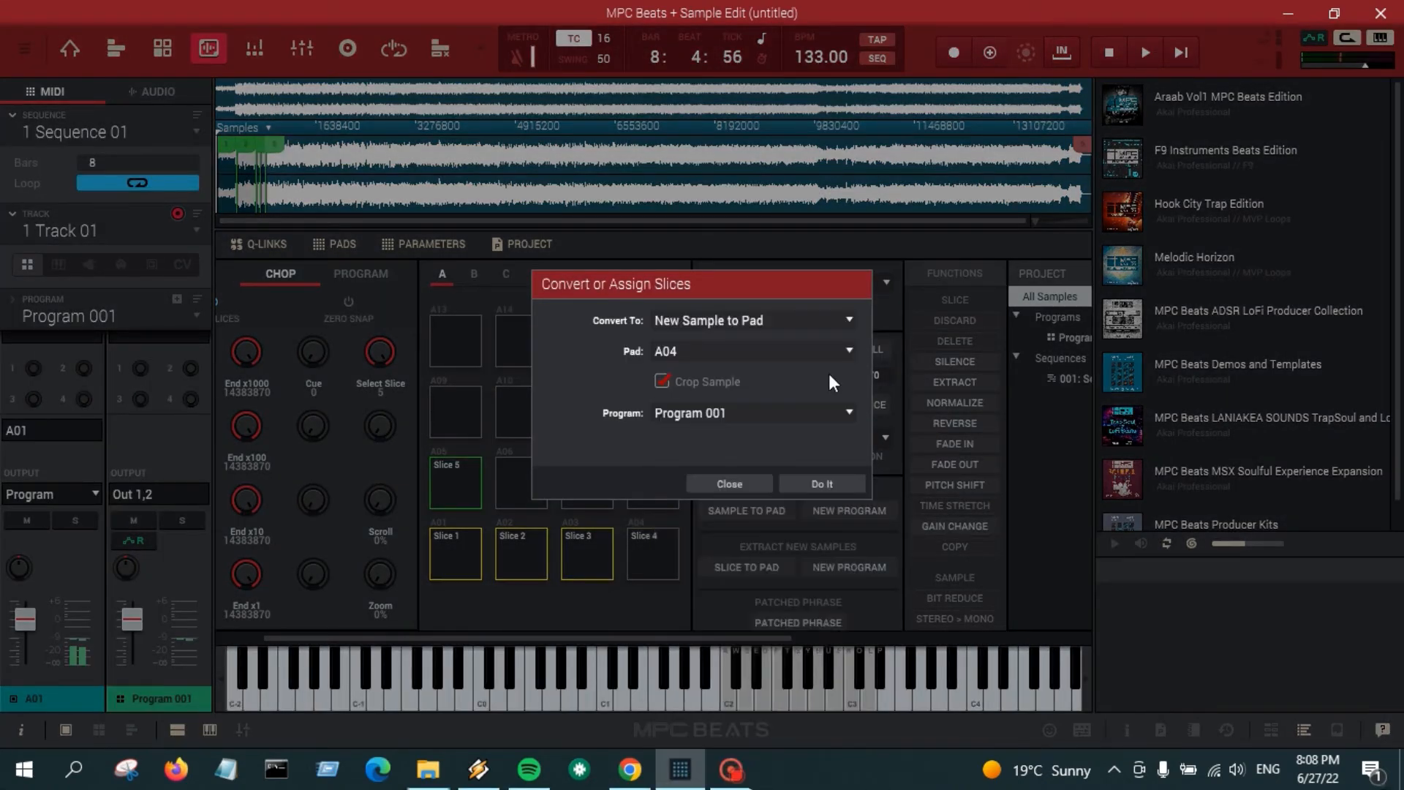
pyautogui.click(818, 483)
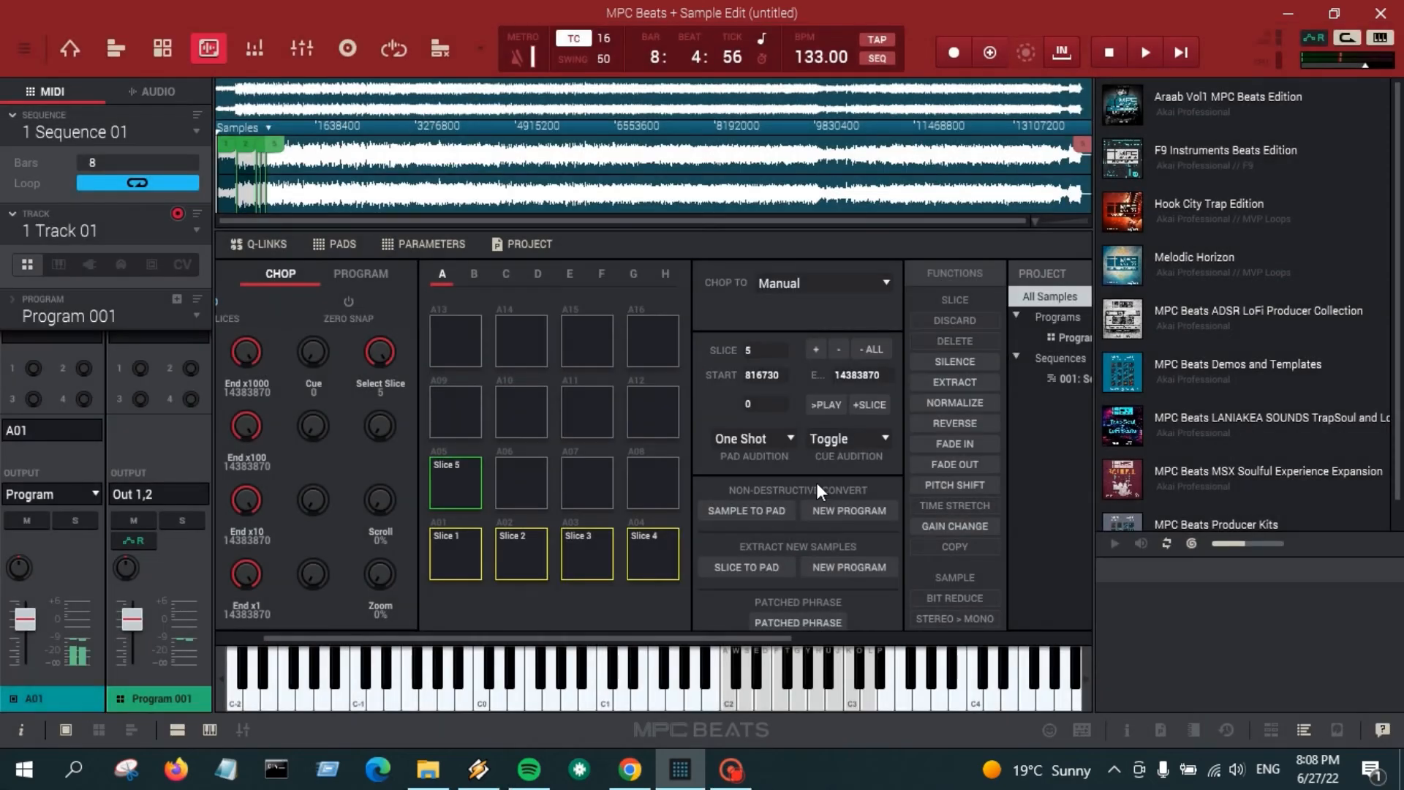
# Step: Return to Main Mode and delete both pad A01 events from the Track 01 grid
pyautogui.click(68, 51)
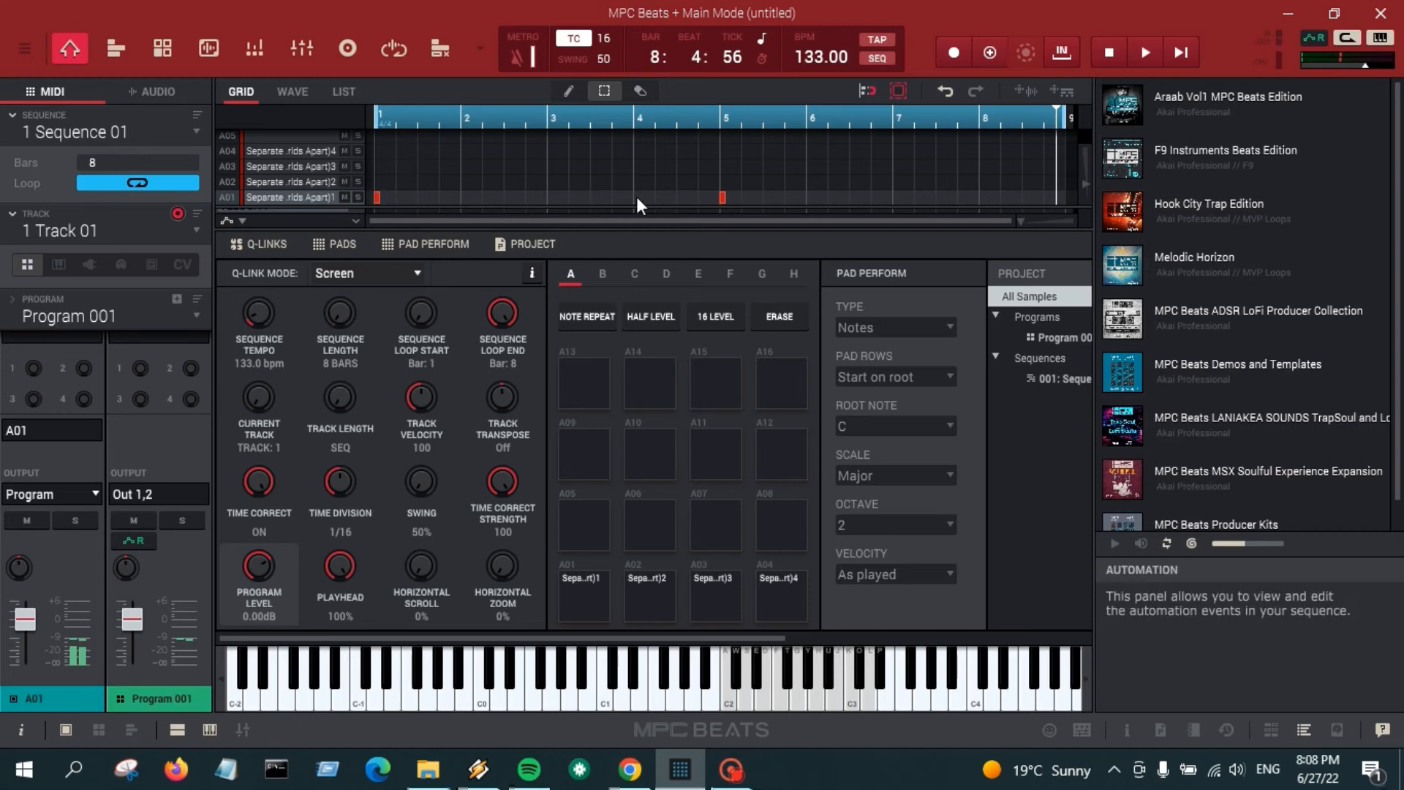
pyautogui.moveTo(736, 186); pyautogui.dragTo(313, 248)
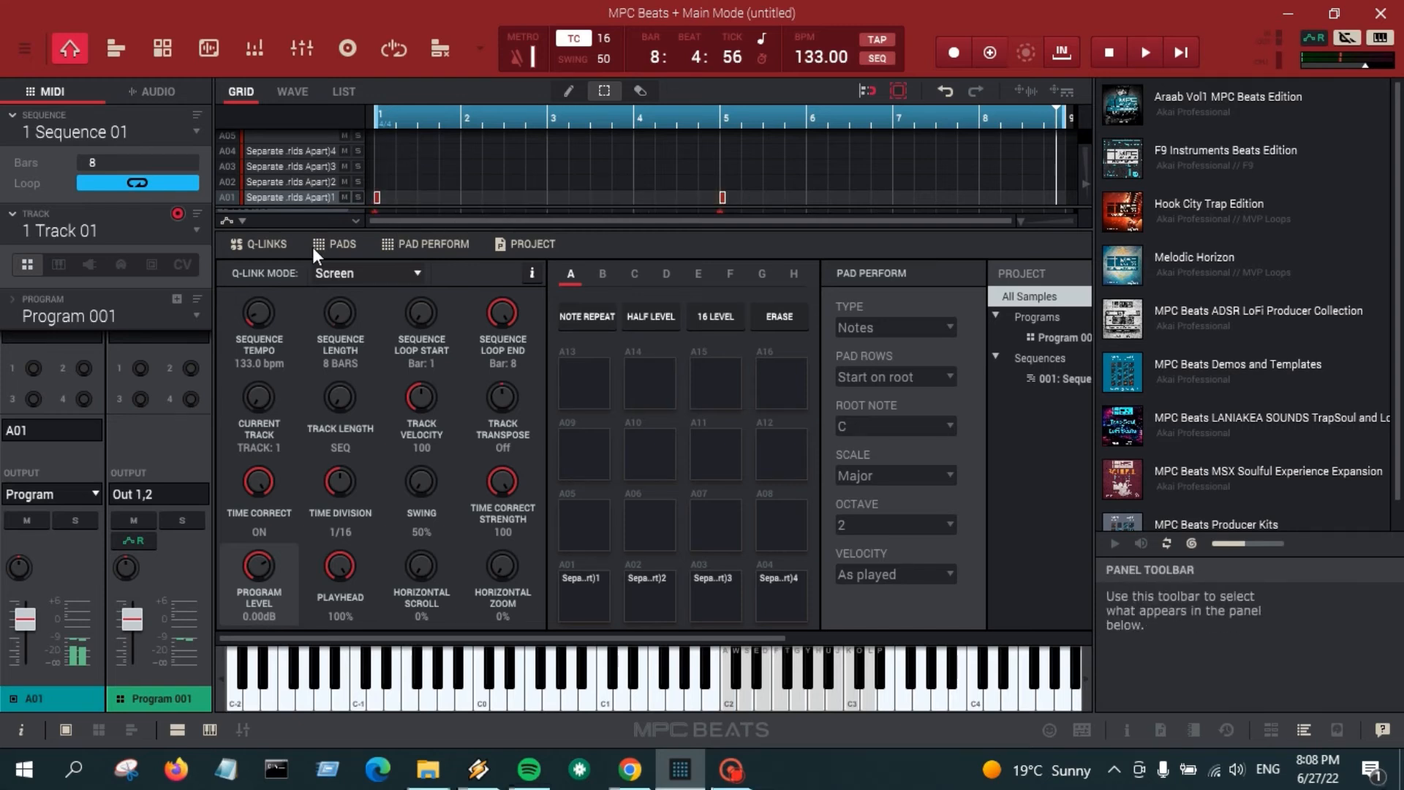
pyautogui.press('Delete')
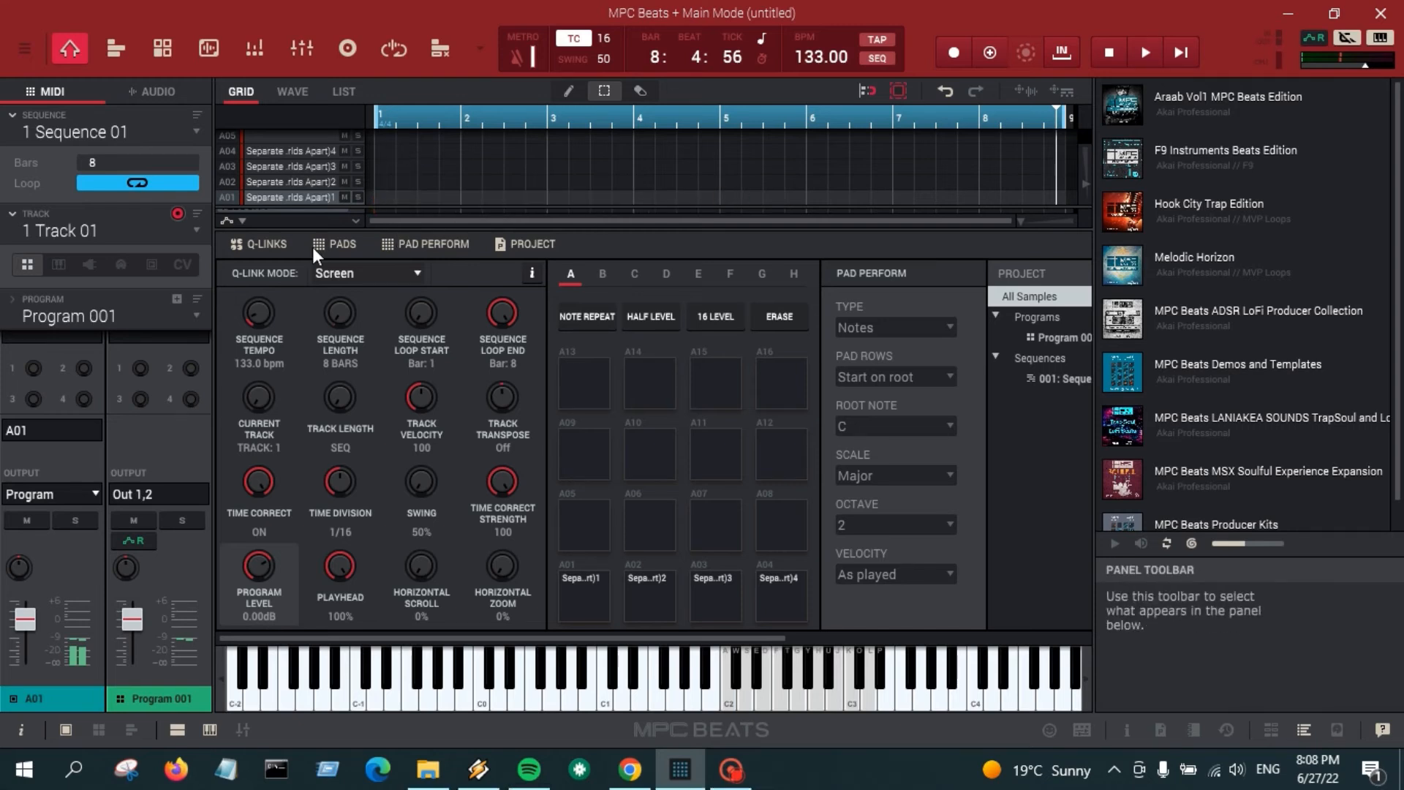
# Step: Place grid events for pad A02 at bar 1, A03 at bar 2 and A04 at bar 3, and play the sequence
pyautogui.doubleClick(376, 183)
pyautogui.click(462, 167)
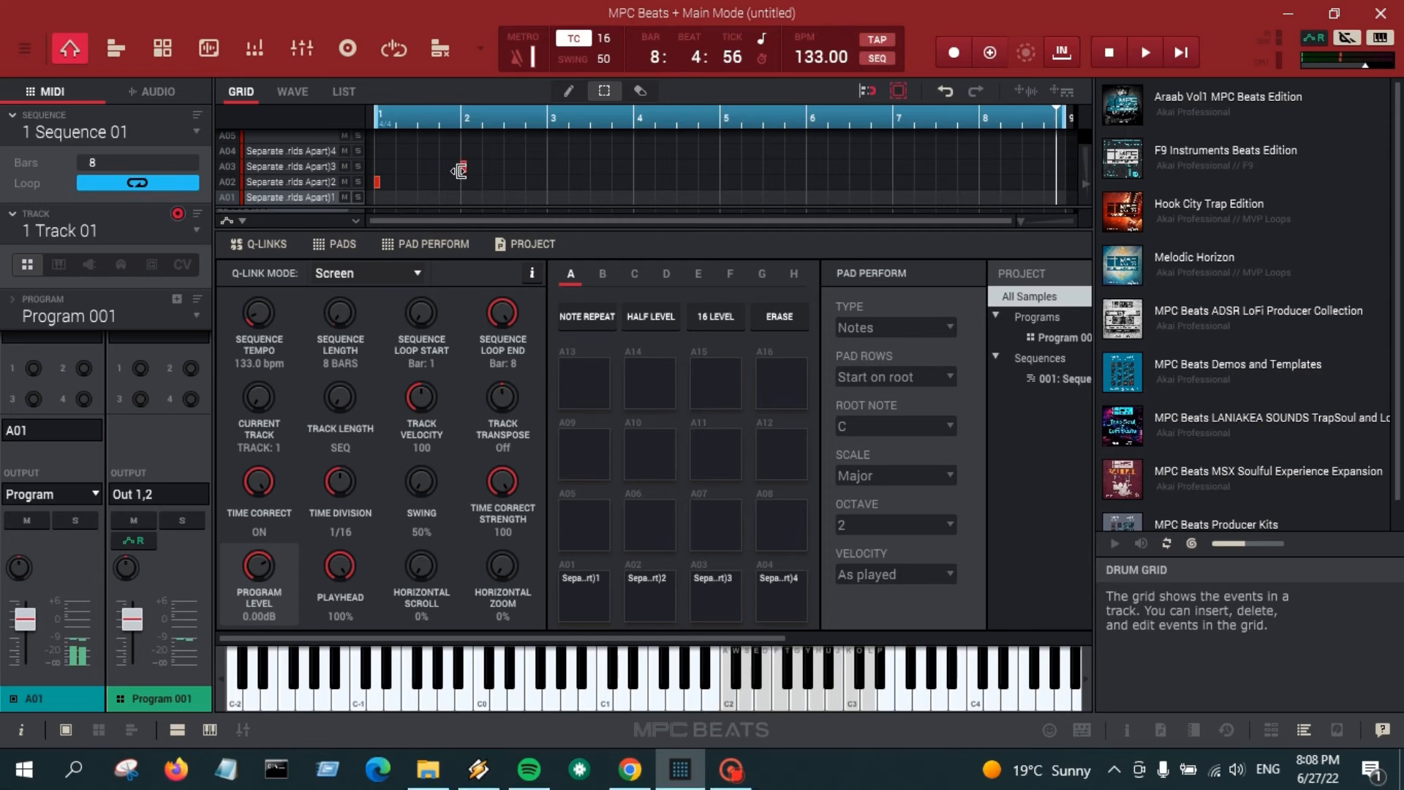
pyautogui.click(550, 136)
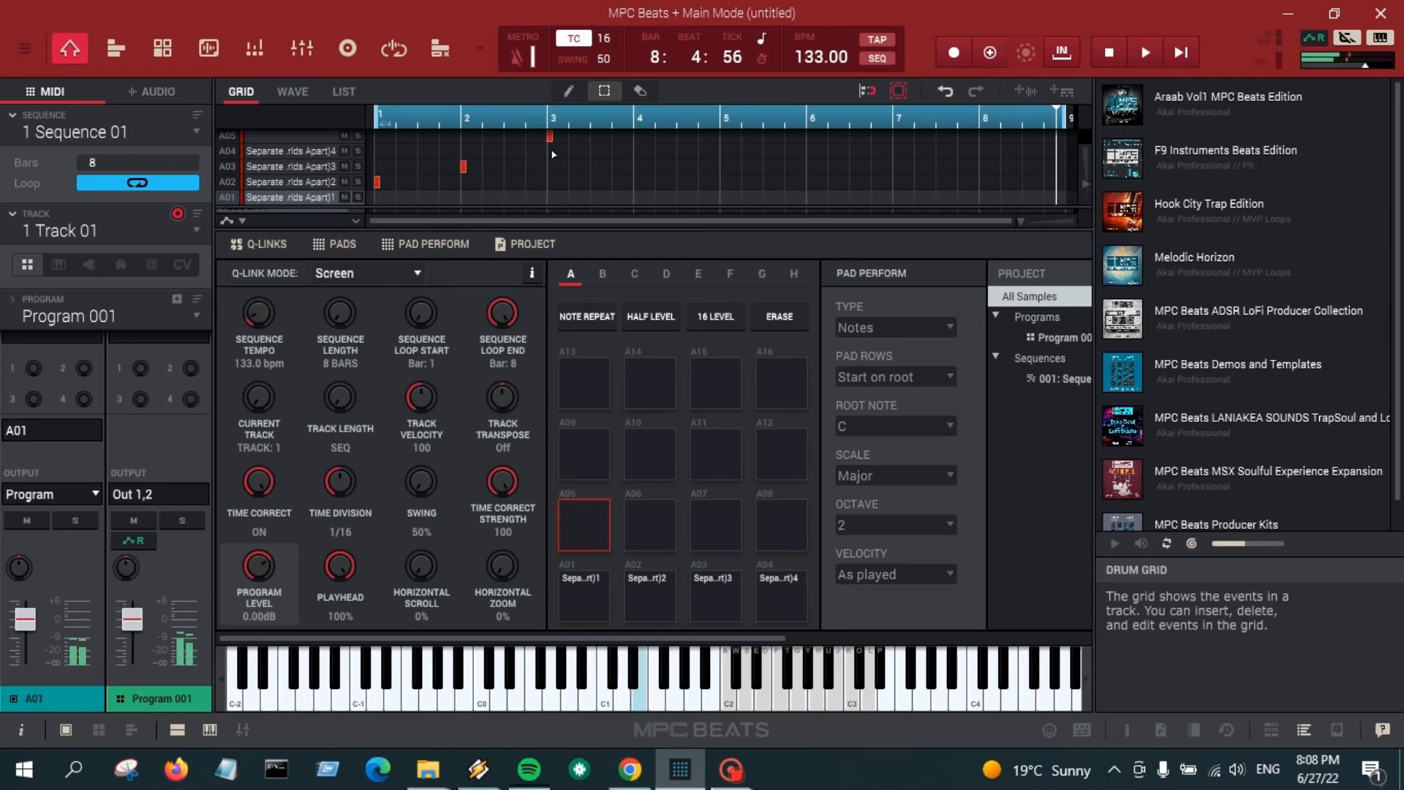
pyautogui.moveTo(550, 136); pyautogui.dragTo(552, 152)
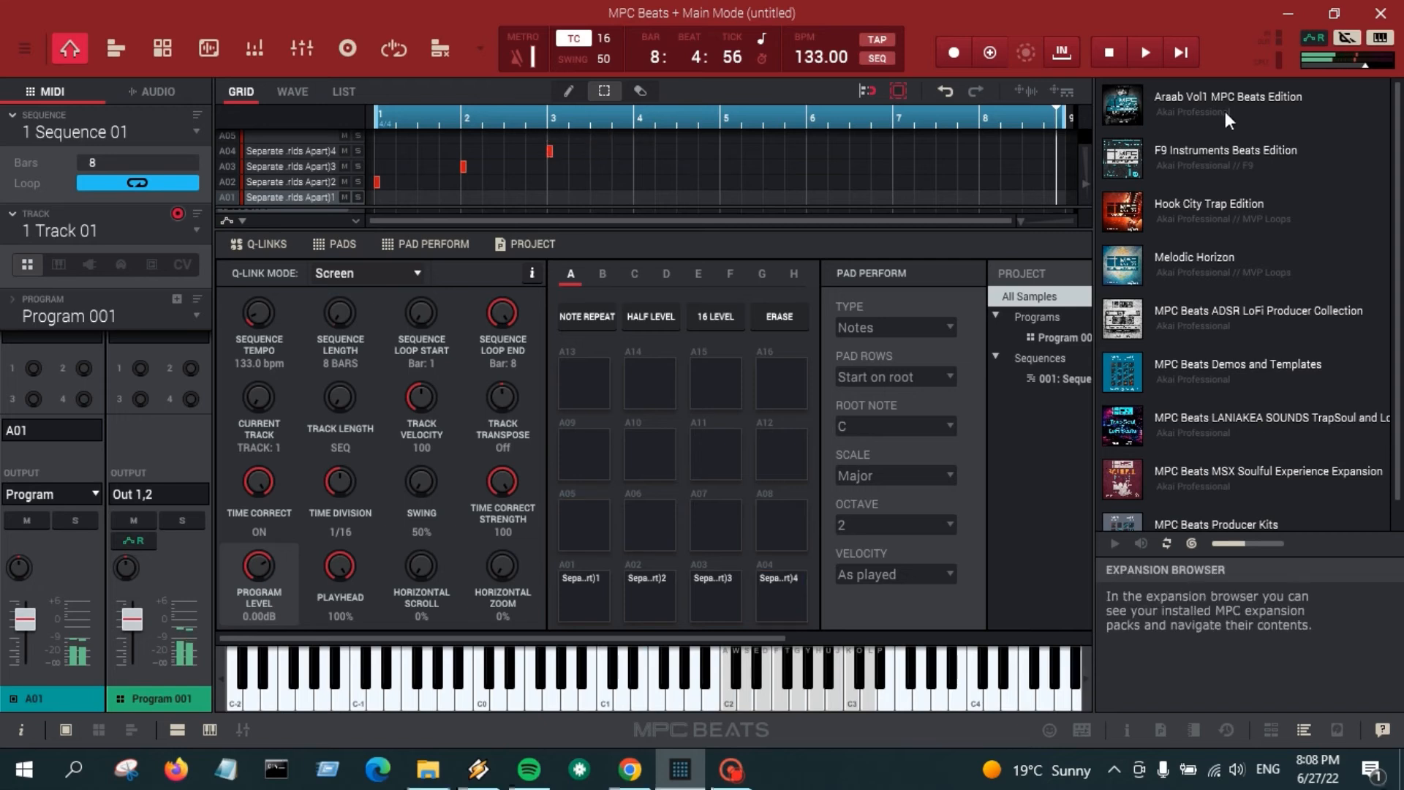
pyautogui.click(1173, 50)
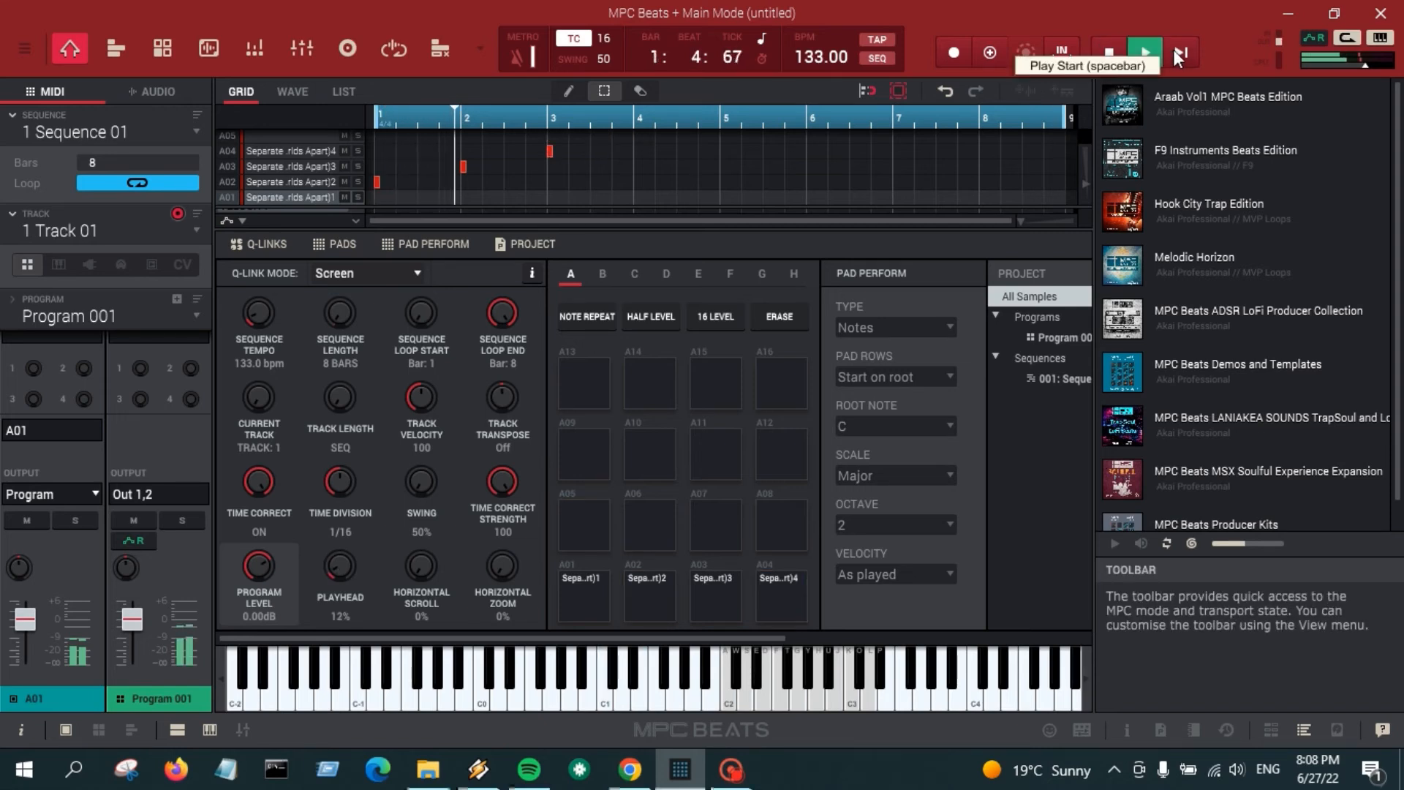
pyautogui.click(1096, 53)
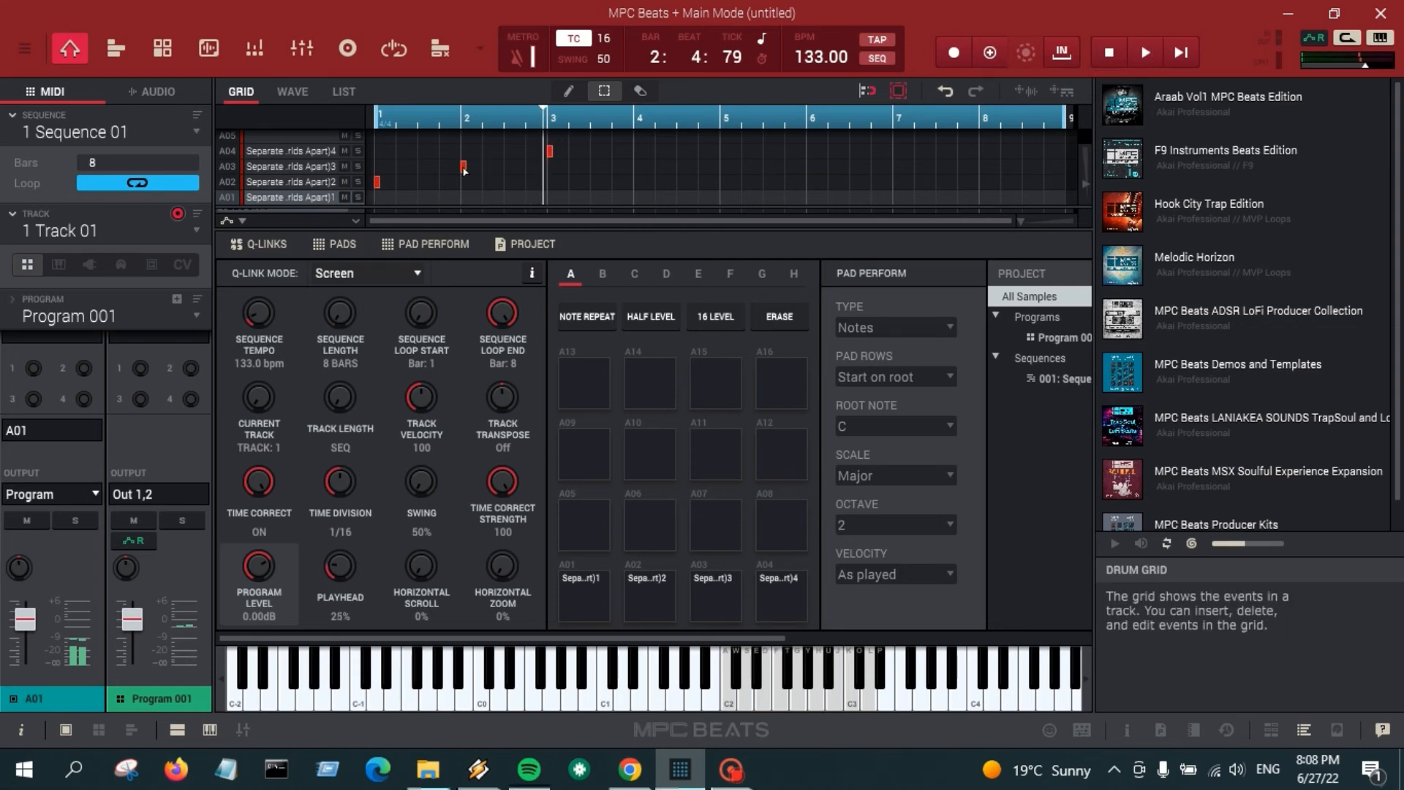
# Step: Move the A03 event to the middle of bar 1 and the A04 event to bar 2, and play the sequence
pyautogui.moveTo(463, 166); pyautogui.dragTo(420, 170)
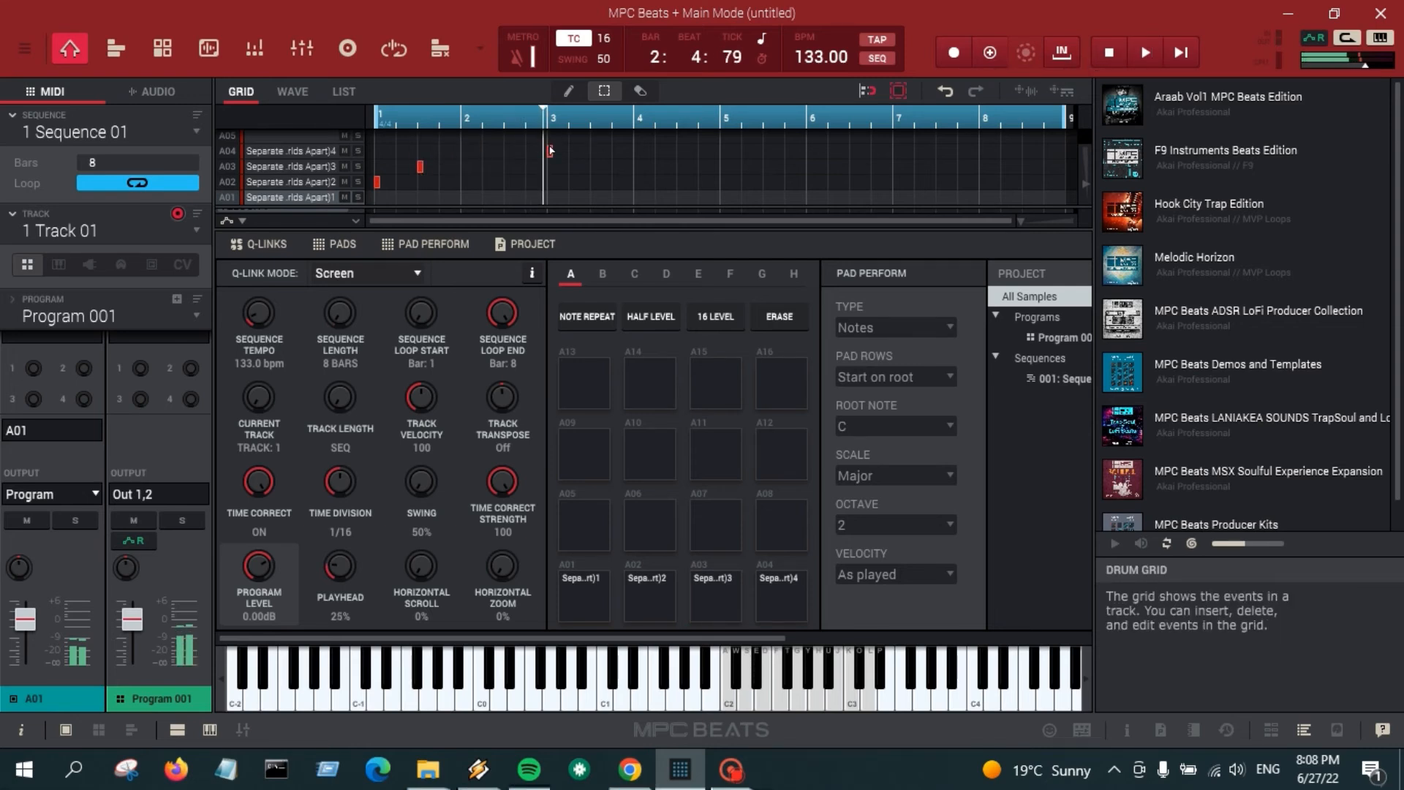
pyautogui.moveTo(550, 150); pyautogui.dragTo(458, 156)
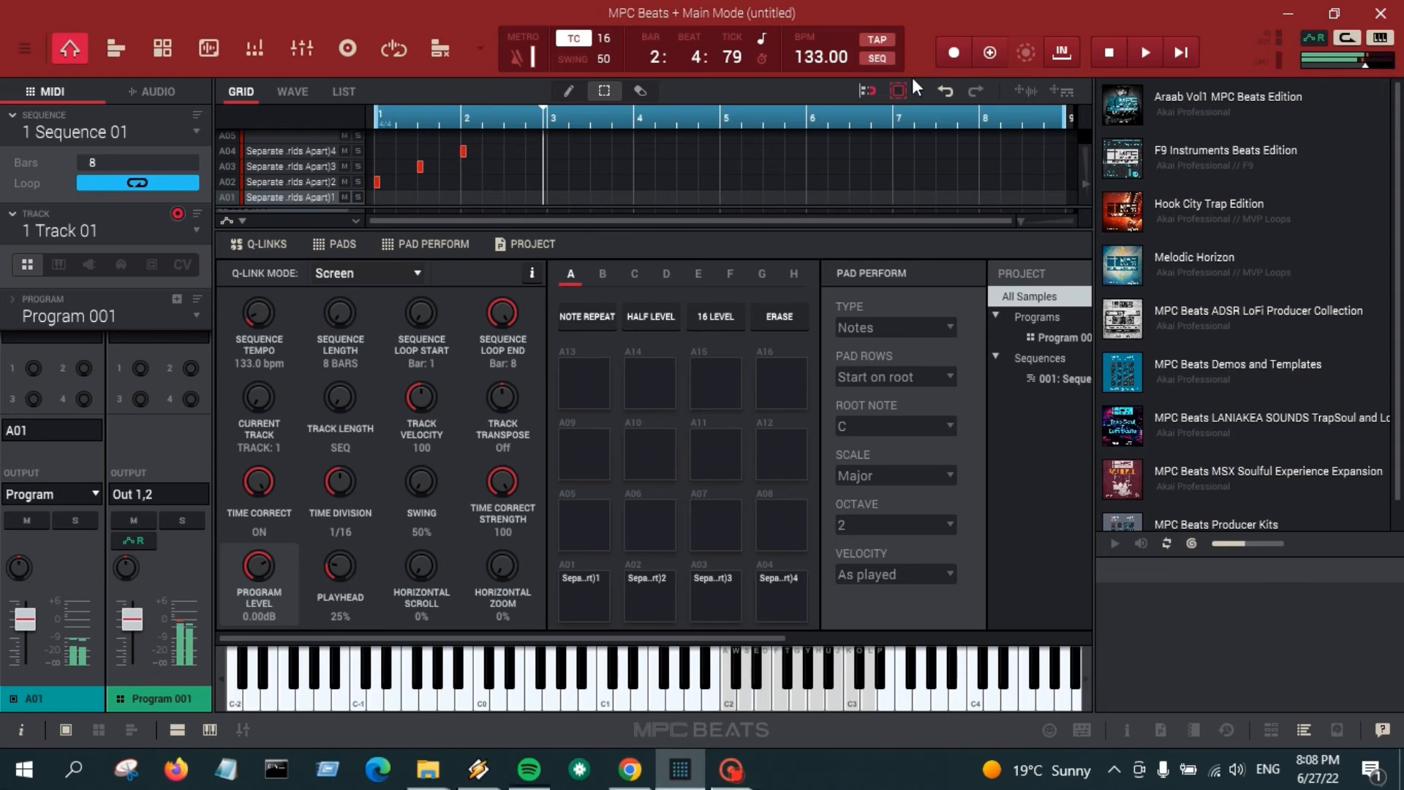
pyautogui.click(1193, 44)
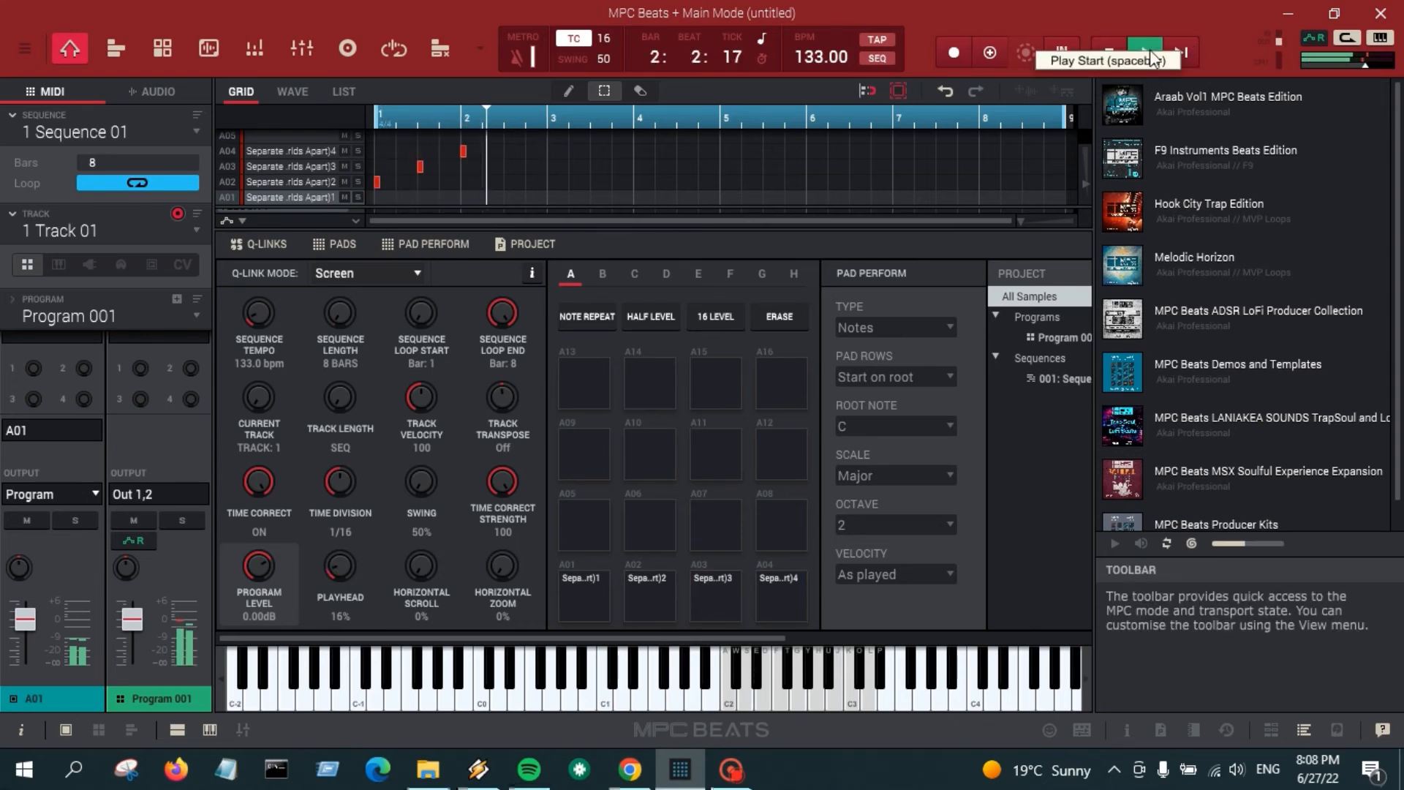
pyautogui.click(1109, 48)
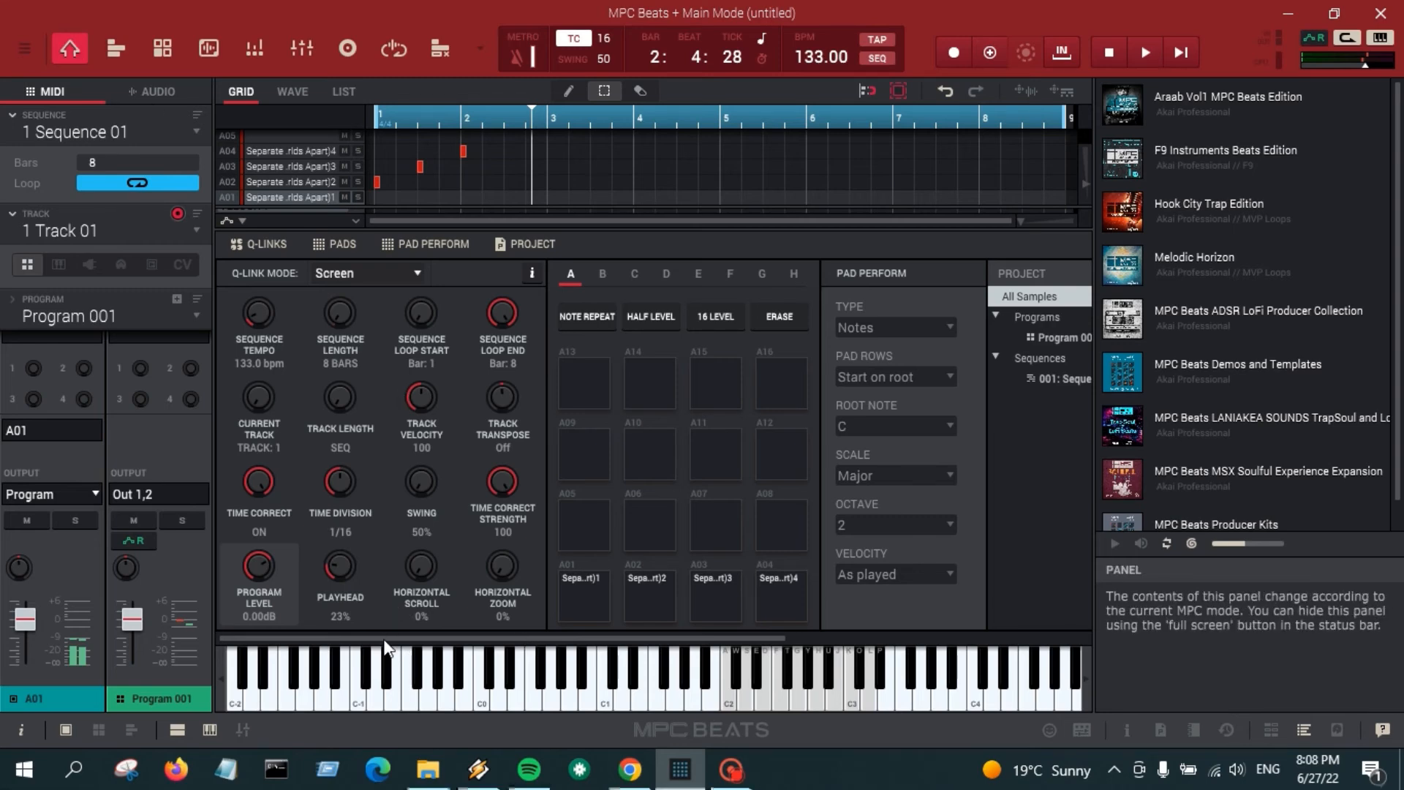
pyautogui.moveTo(386, 639); pyautogui.dragTo(145, 565)
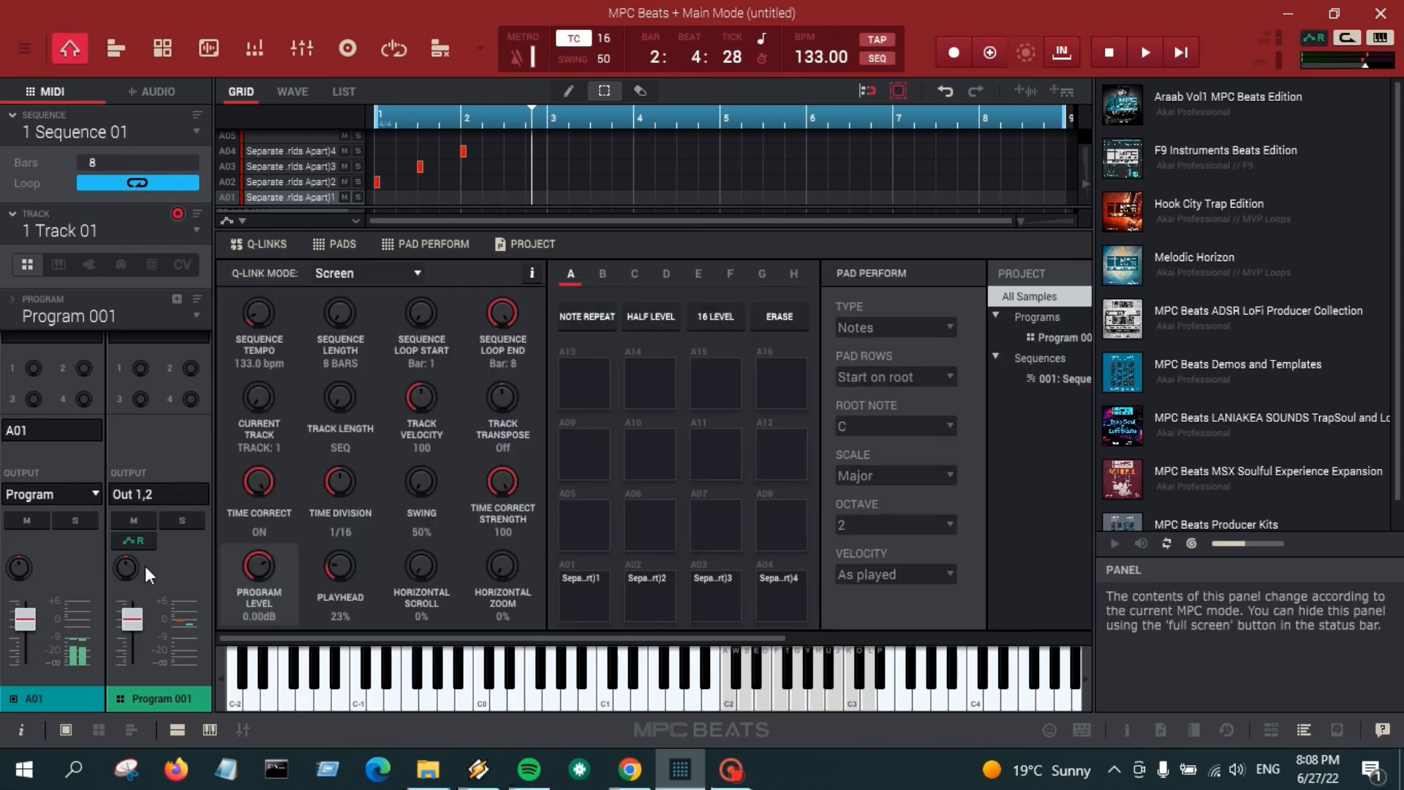
# Step: Set Program 001's polyphony to Mono in Program Edit and play the sequence from the start
pyautogui.click(121, 50)
pyautogui.click(157, 48)
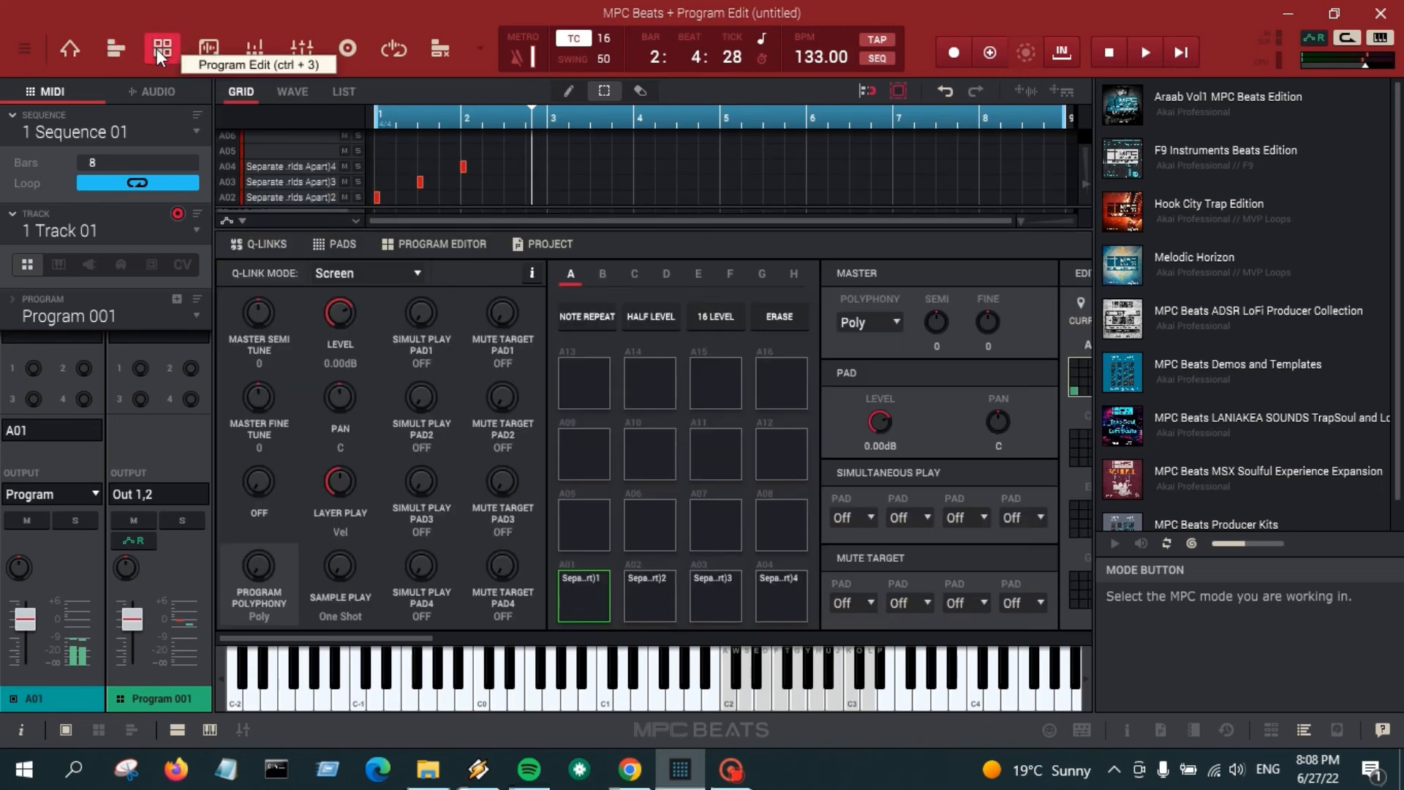
pyautogui.click(897, 321)
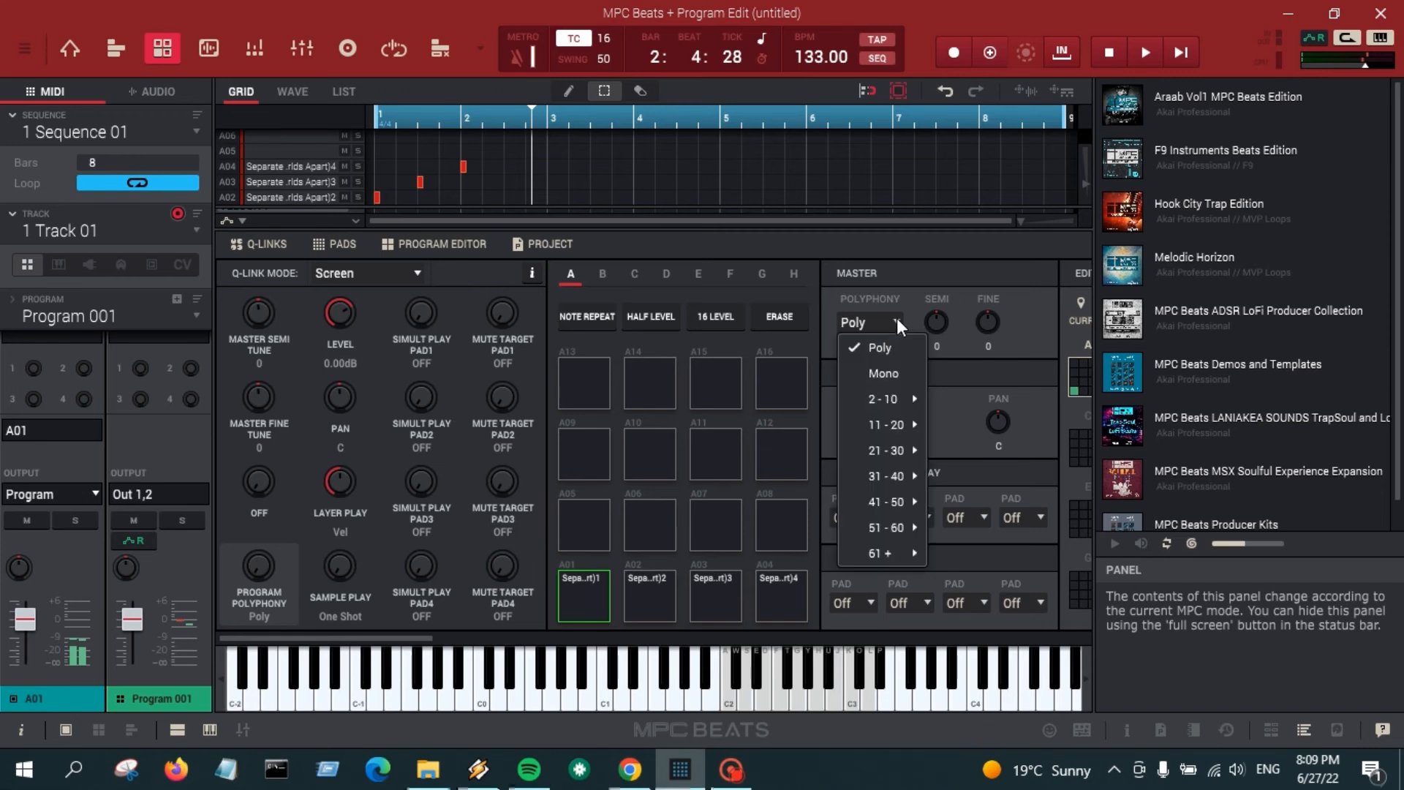
pyautogui.click(892, 367)
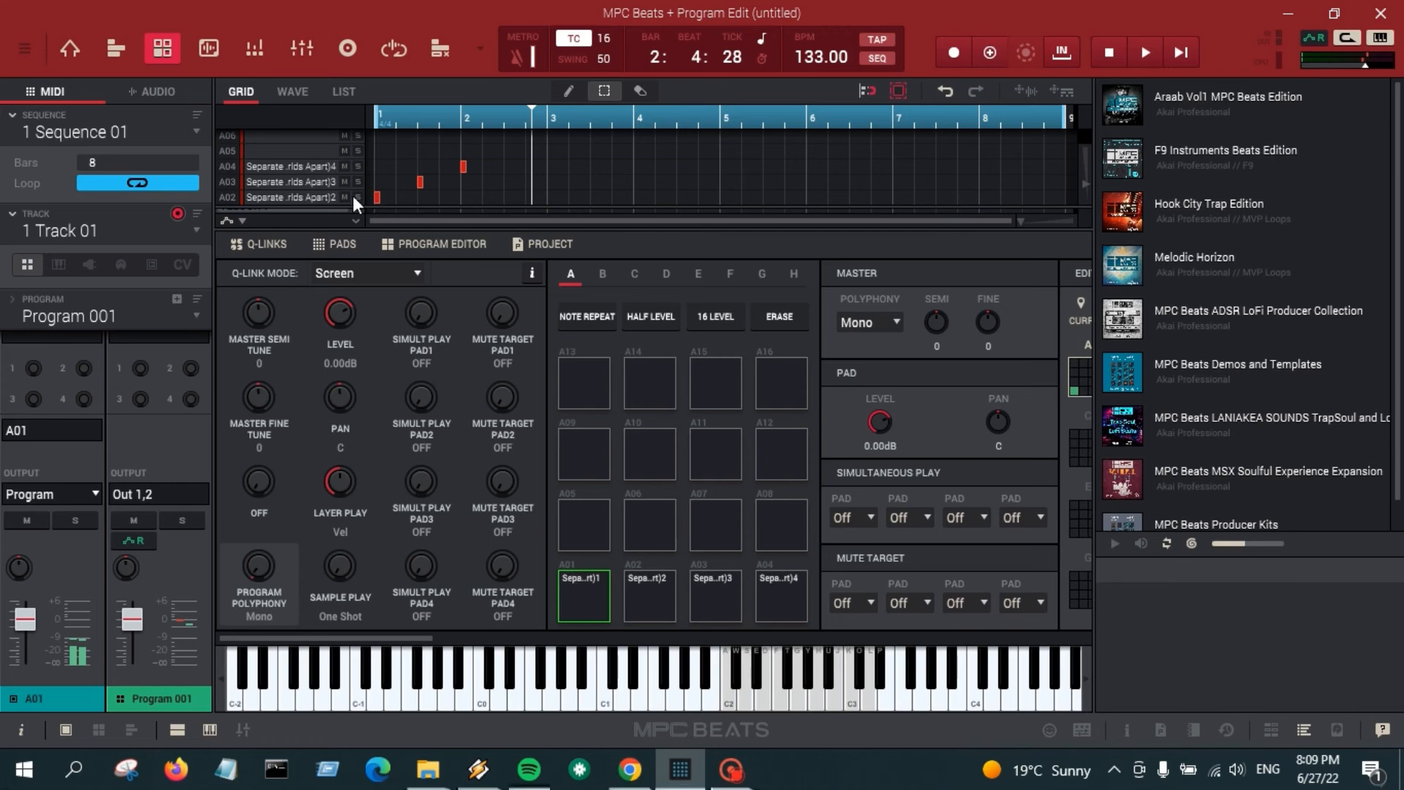
pyautogui.click(1175, 54)
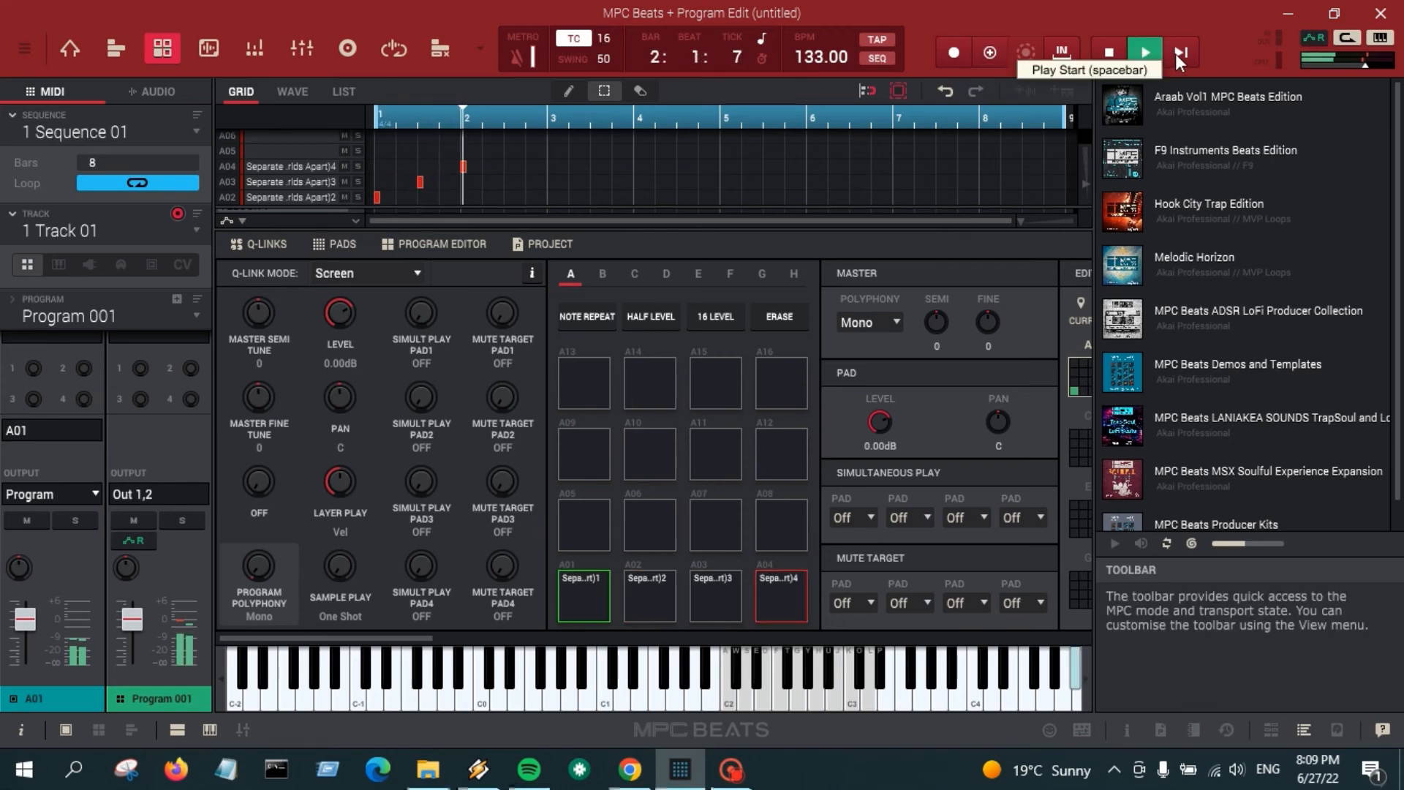
pyautogui.click(1110, 53)
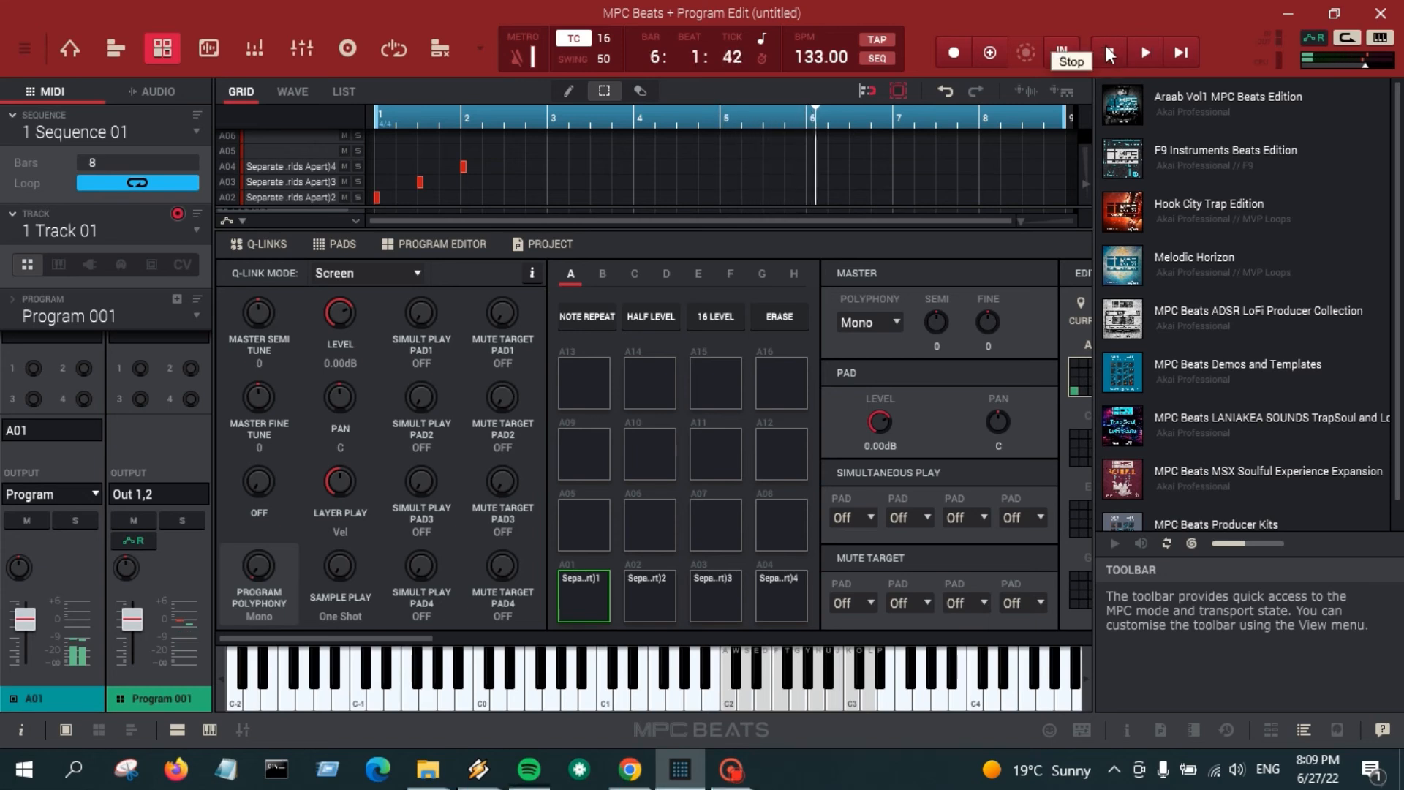
# Step: Add grid events for A03 at mid-bar 2, A02 at bar 3 and A01 at bar 5, and play the sequence
pyautogui.scroll(-1, 548, 189)
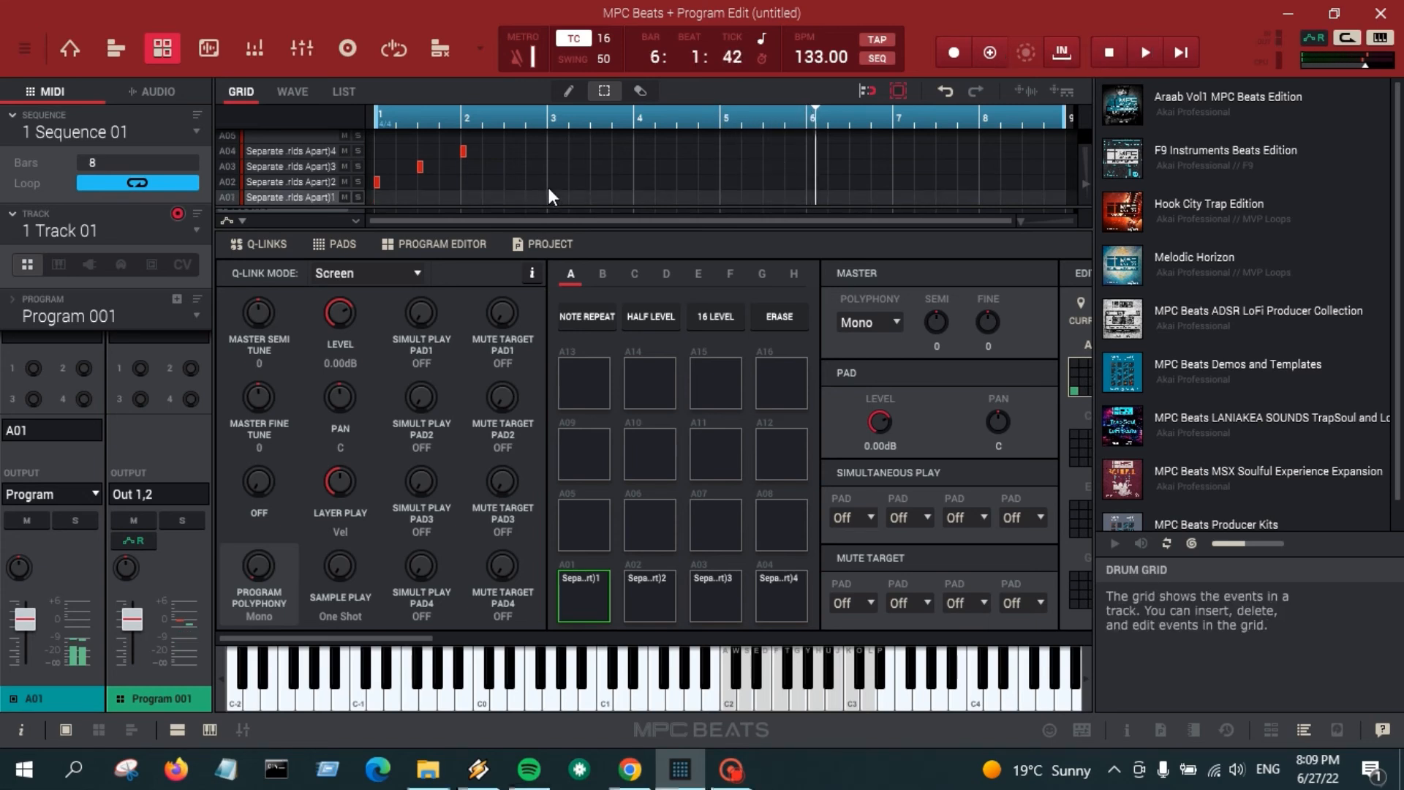
pyautogui.click(505, 167)
pyautogui.click(721, 198)
pyautogui.click(1183, 52)
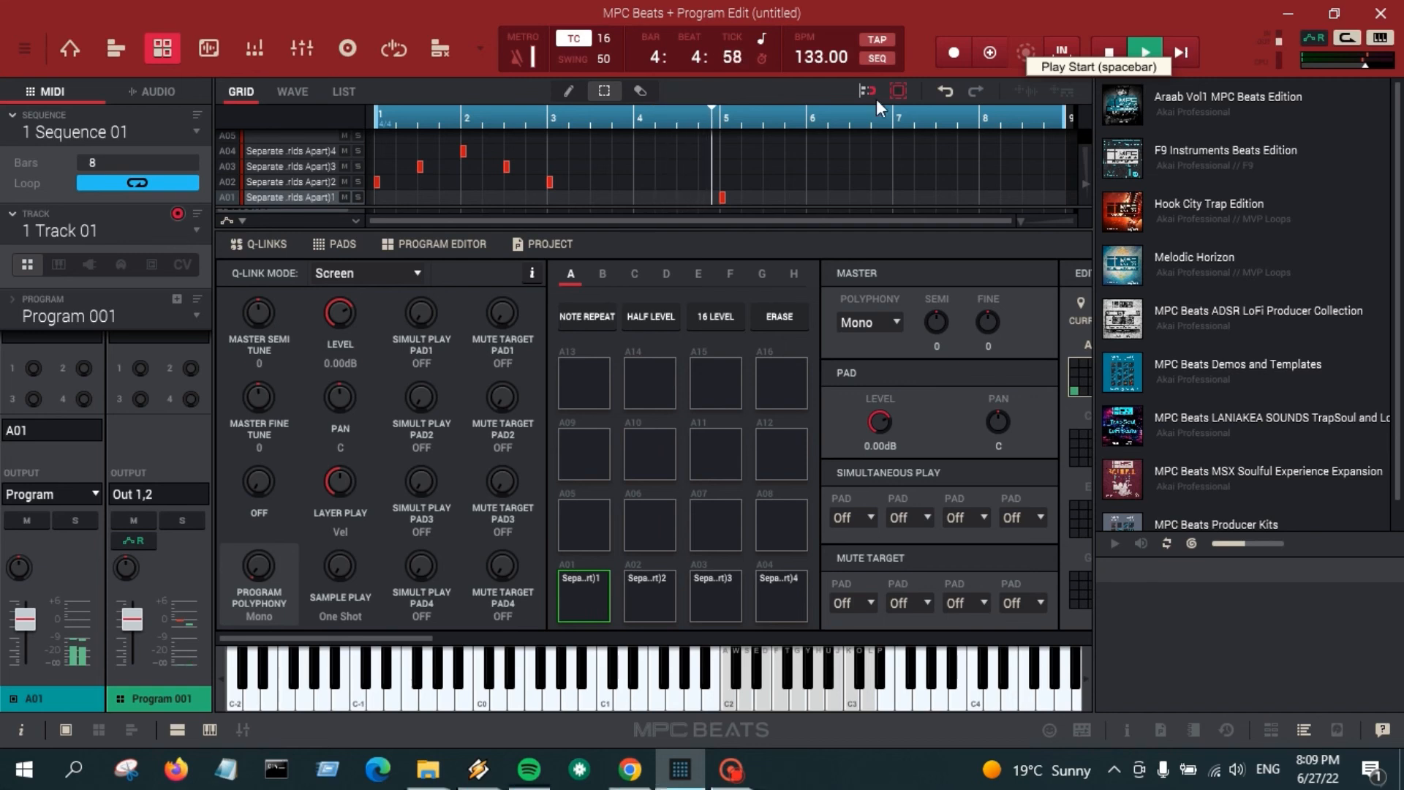
pyautogui.click(1109, 50)
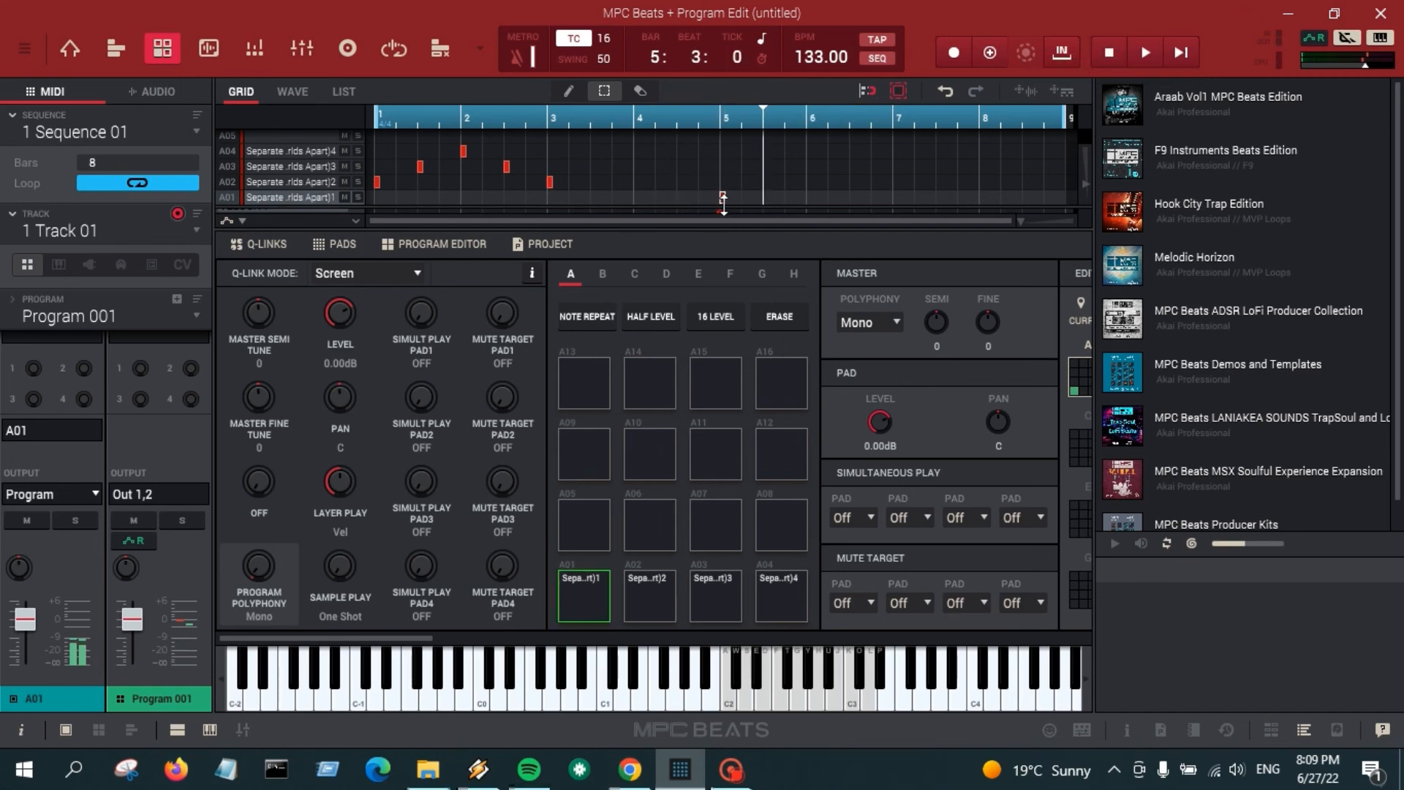
# Step: Move the pad A01 event to the start of bar 4 and play the sequence from the beginning
pyautogui.moveTo(728, 201); pyautogui.dragTo(637, 199)
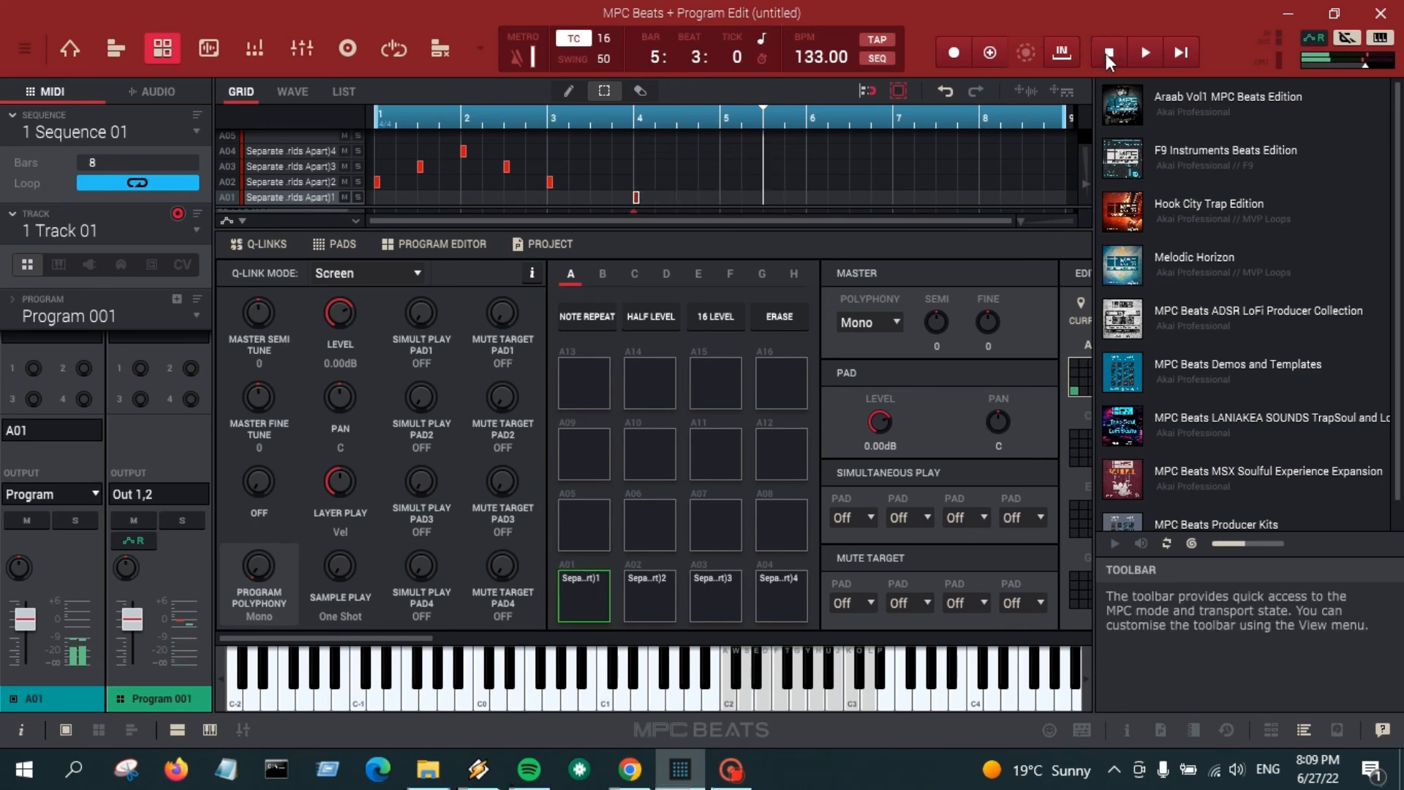
pyautogui.click(1184, 59)
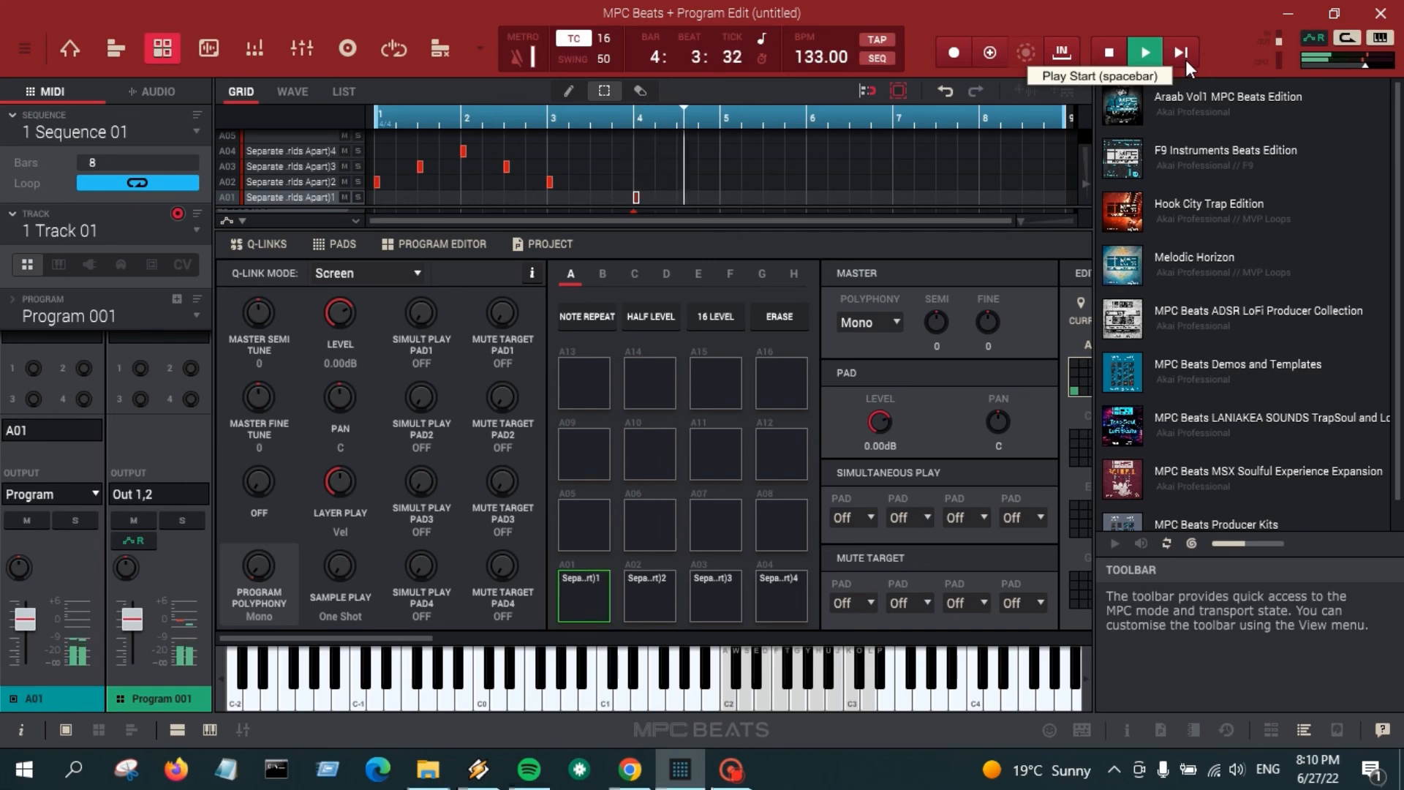
pyautogui.click(1107, 45)
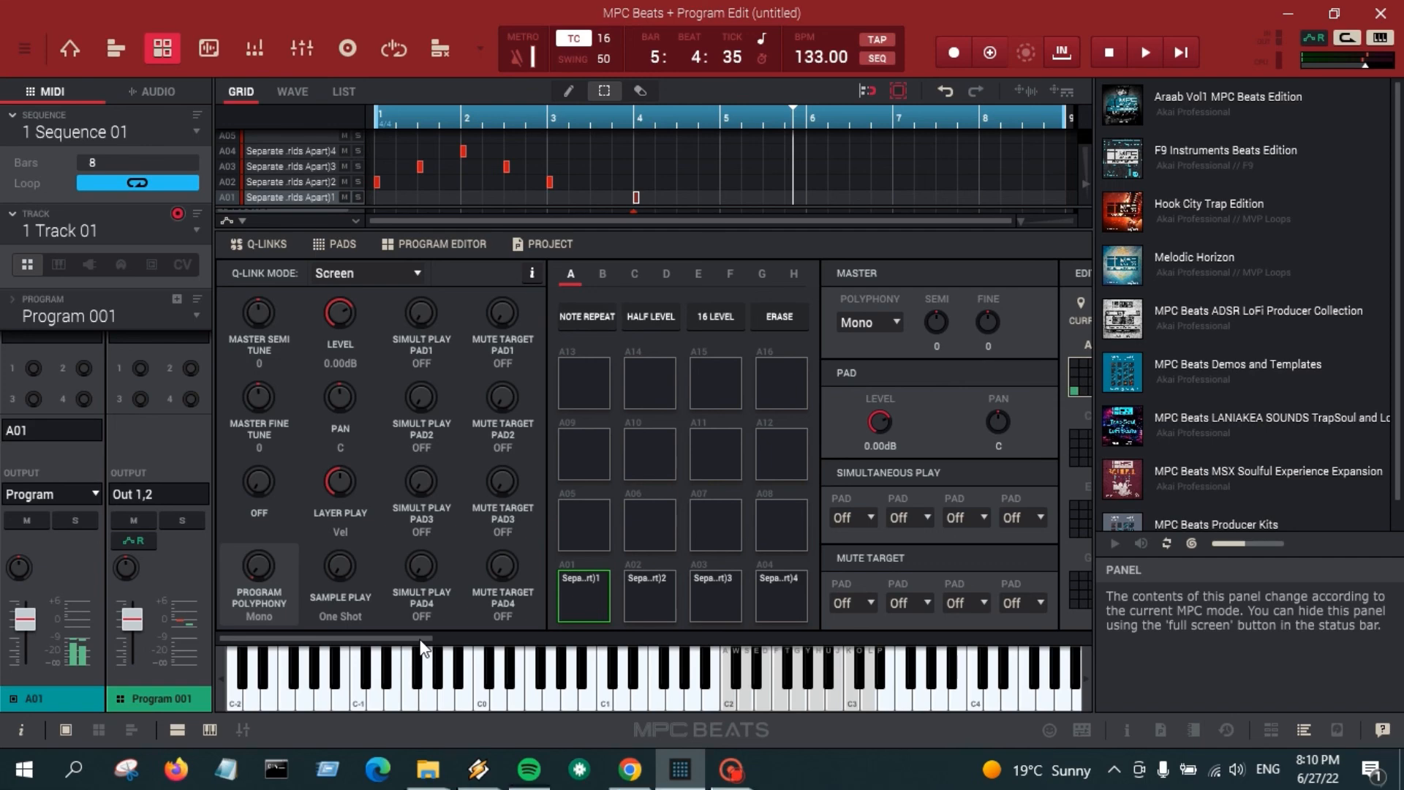
# Step: Switch to the unused track 2 of Sequence 01
pyautogui.moveTo(422, 642); pyautogui.dragTo(177, 604)
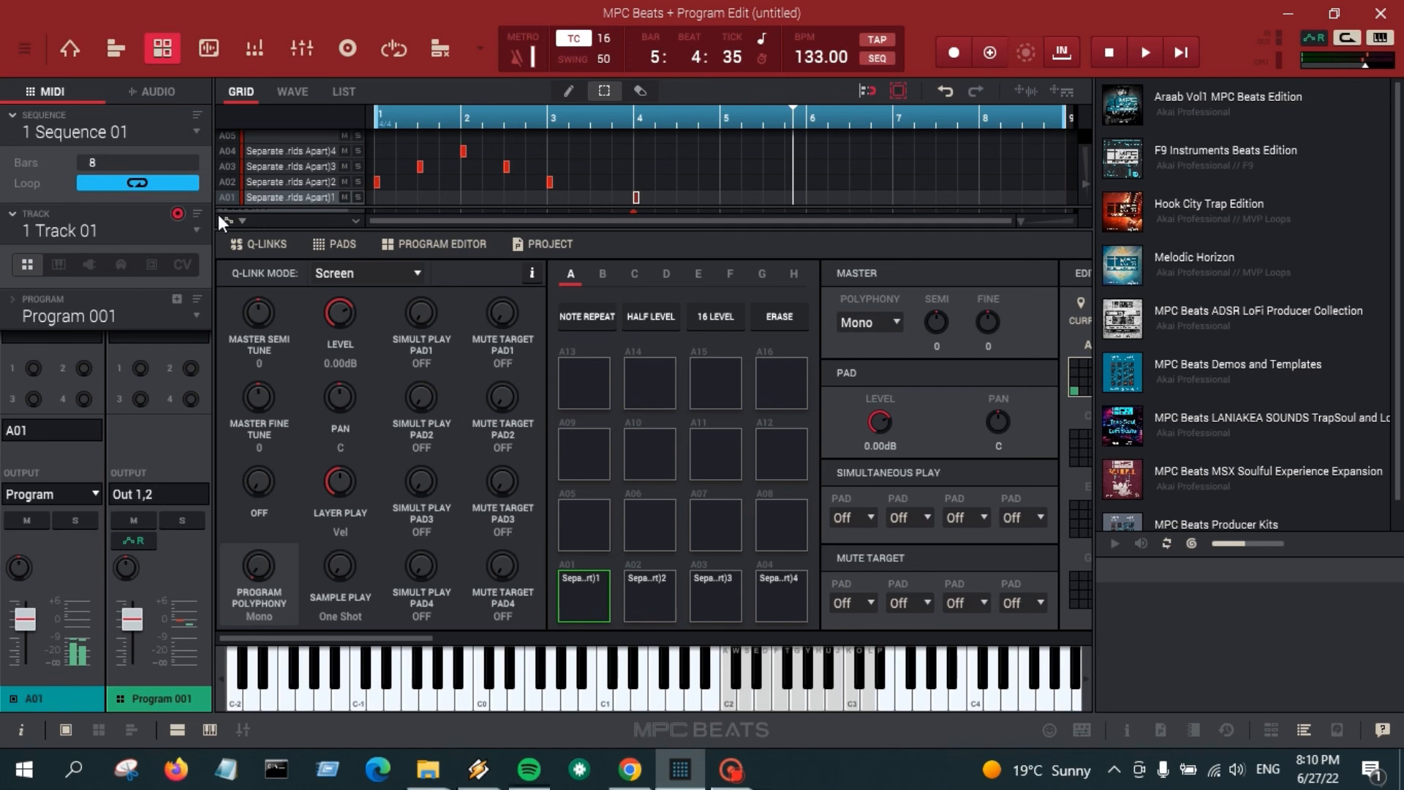
pyautogui.click(199, 227)
pyautogui.click(178, 271)
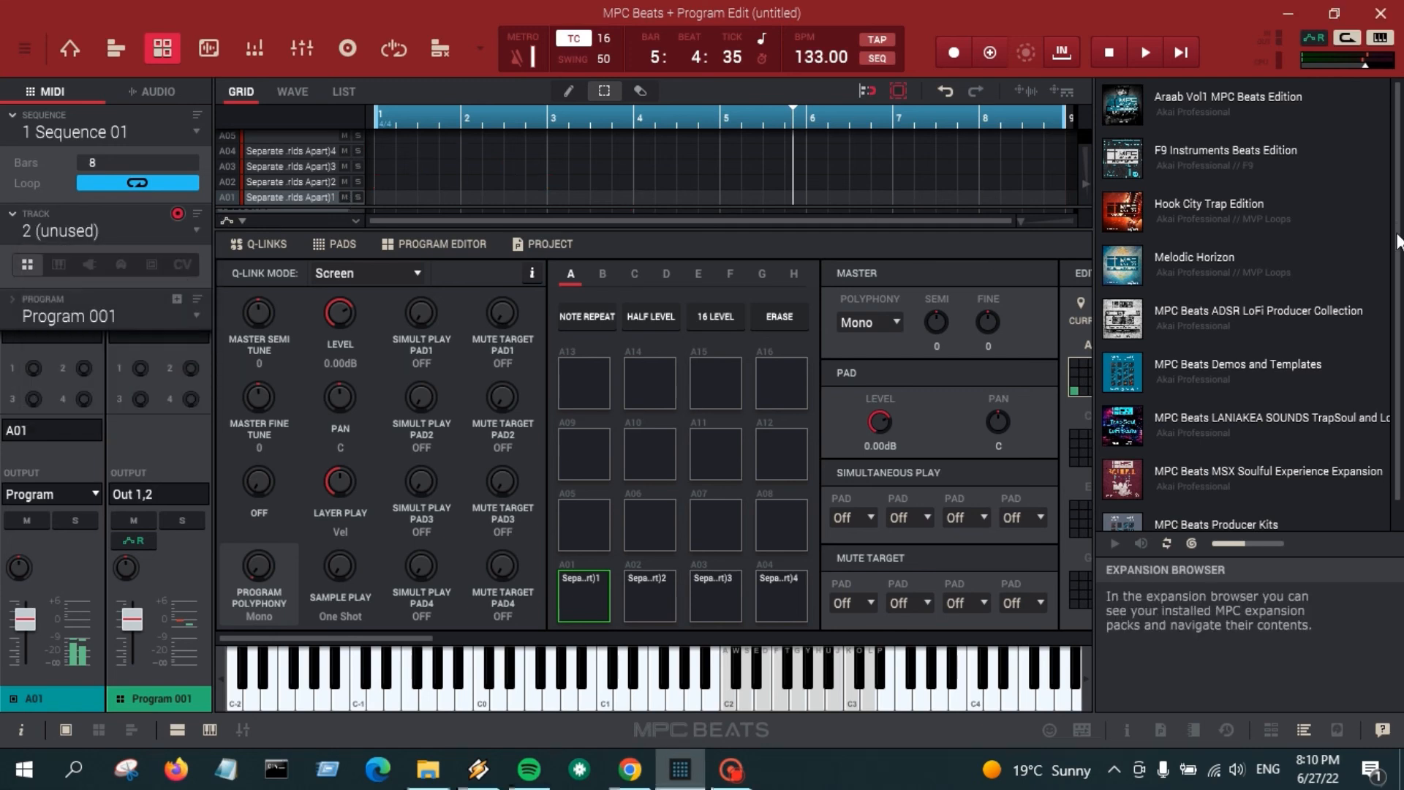
pyautogui.scroll(-1, 1392, 411)
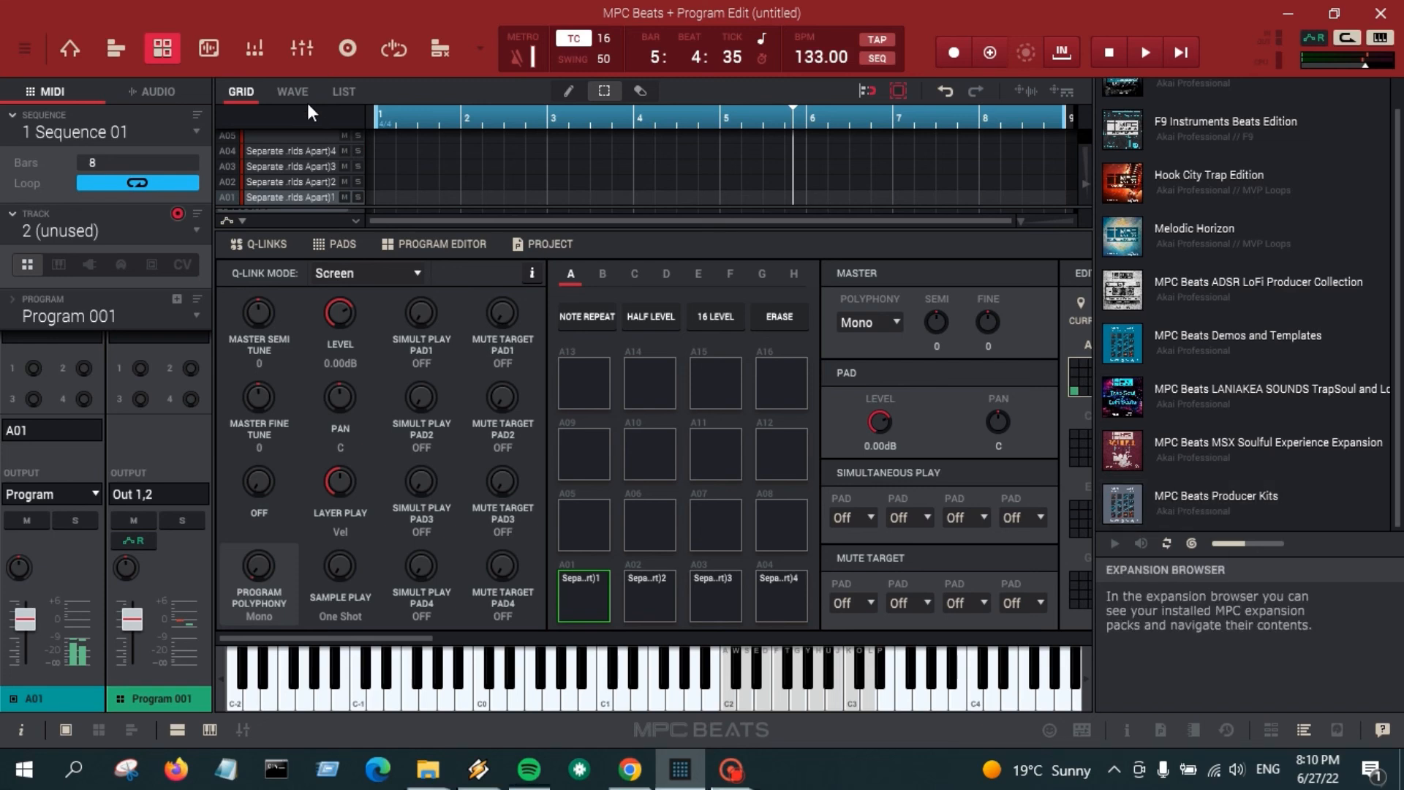
pyautogui.click(733, 777)
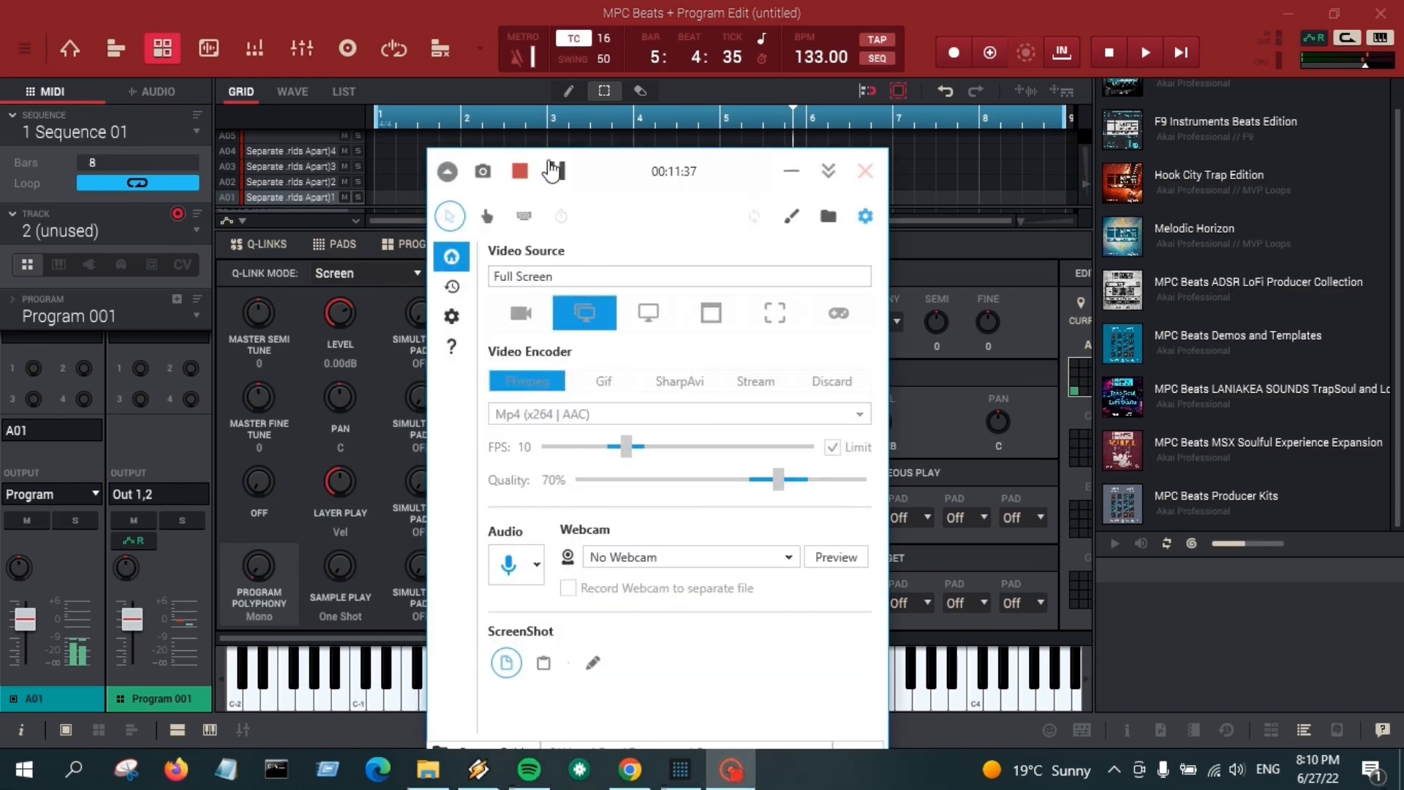